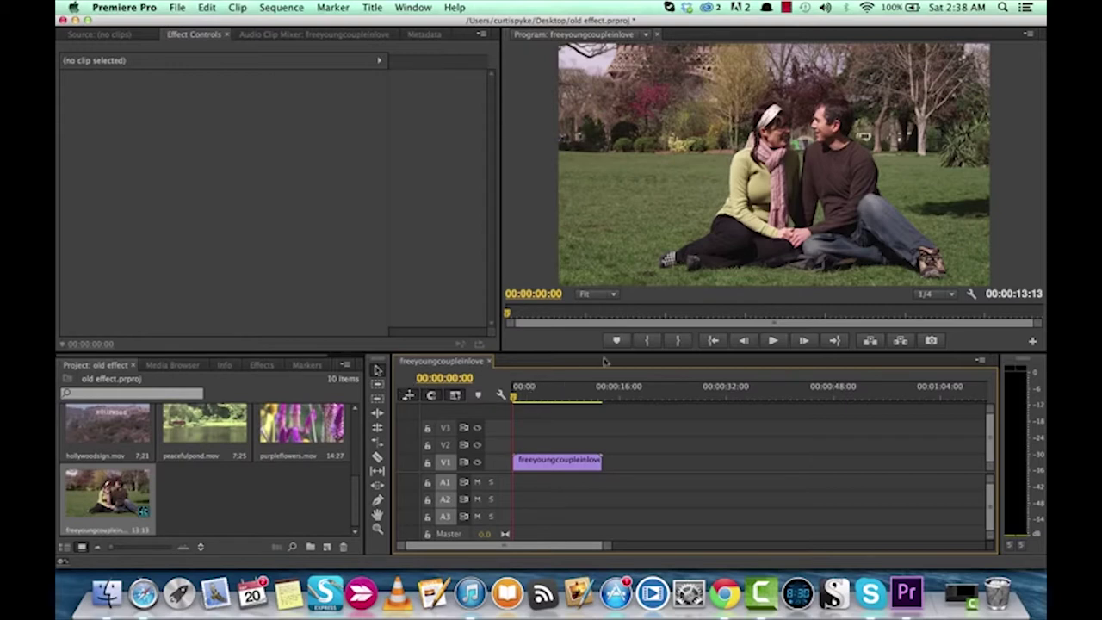
# - Find the RGB Curves video effect by searching for "rgb" and apply it to the freeyoungcoupleinlove clip on V1
pyautogui.click(266, 367)
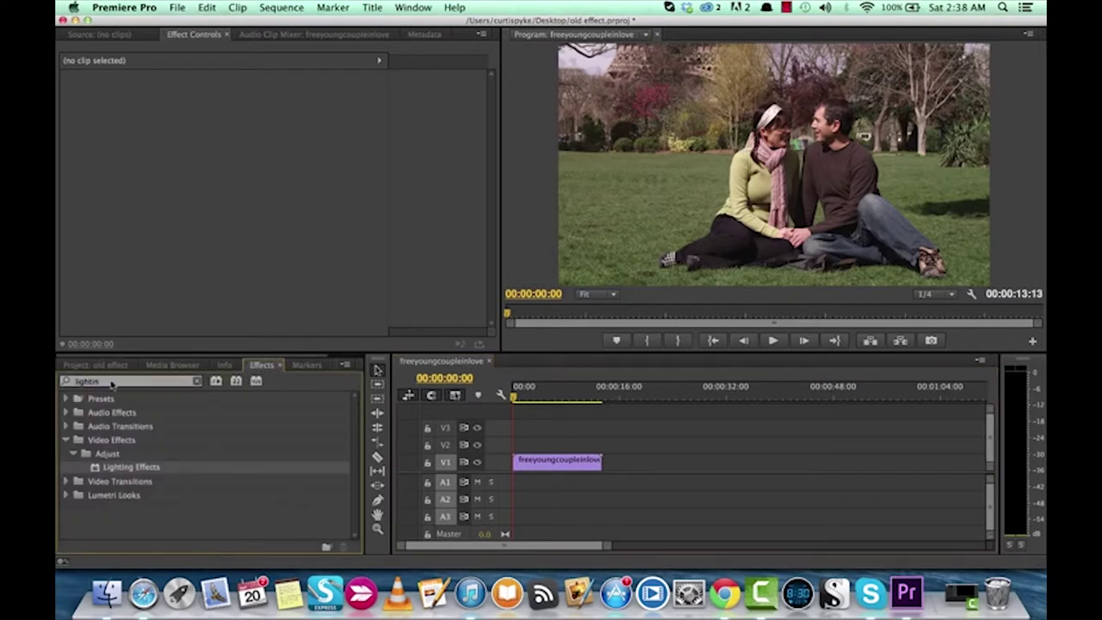
pyautogui.doubleClick(63, 381)
pyautogui.press('BackSpace')
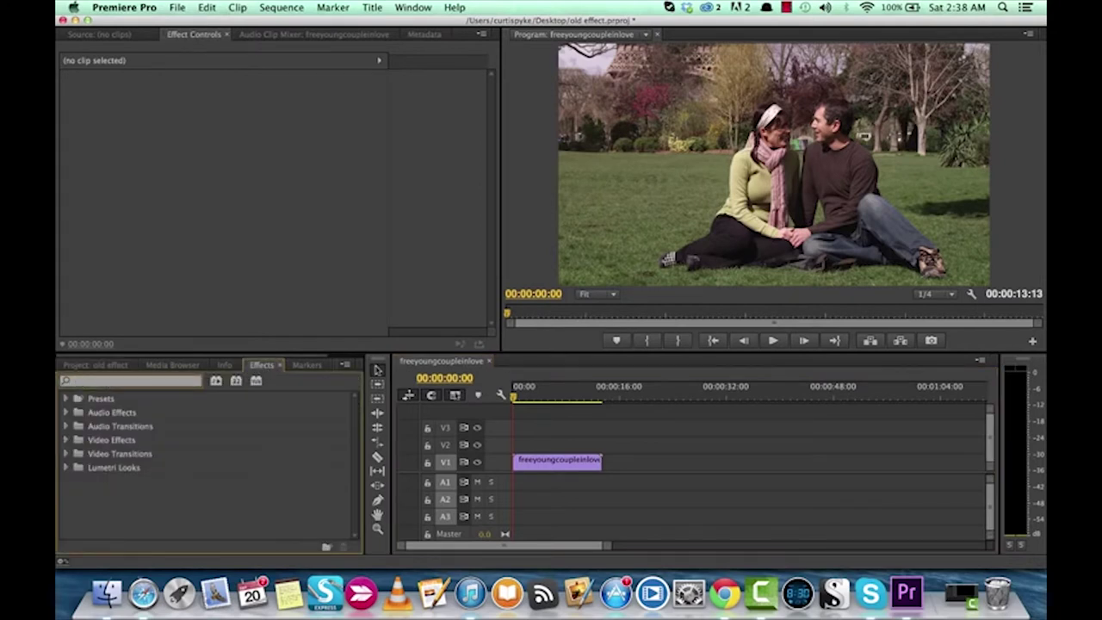
pyautogui.write('rgb')
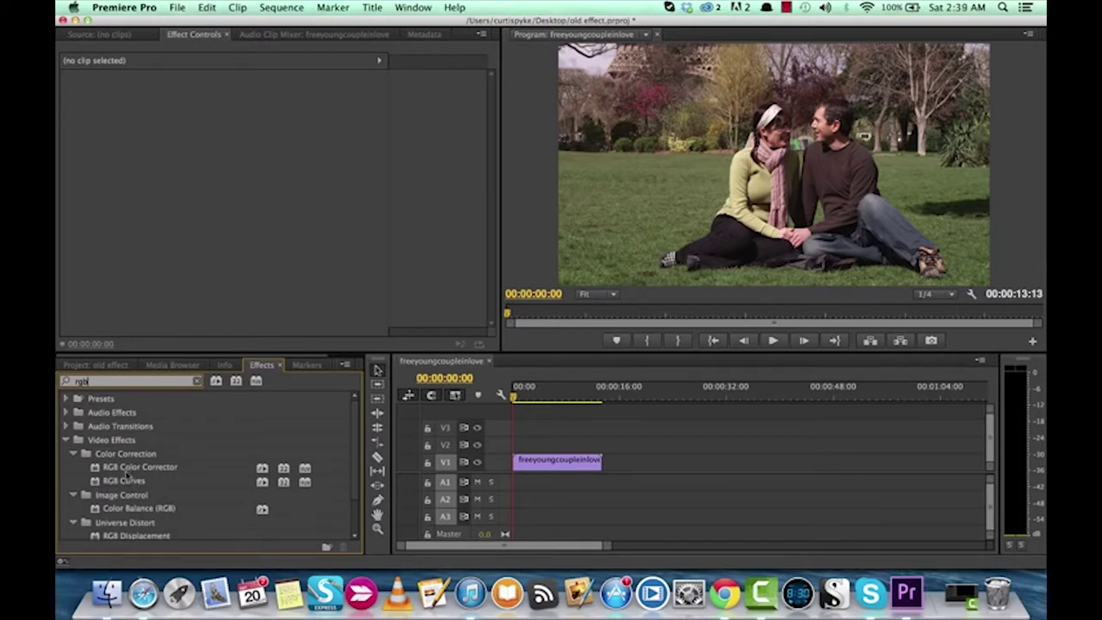
pyautogui.moveTo(126, 480); pyautogui.dragTo(543, 459)
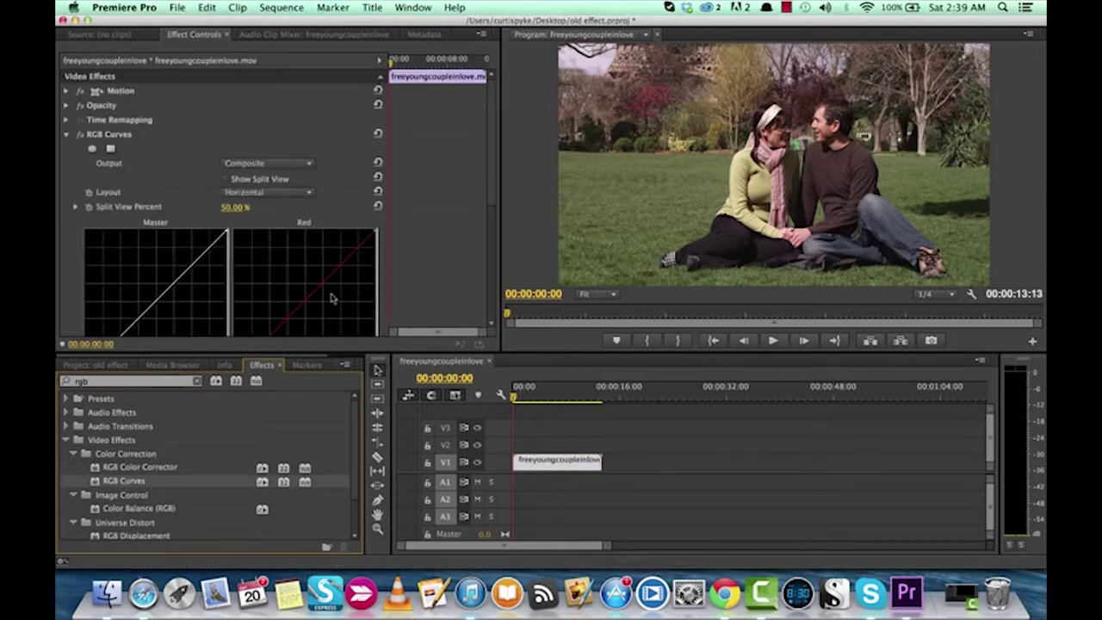
# - Shape the RGB Curves Master curve into an S-curve, with raised highlights, lowered shadows and a slightly lifted midpoint
pyautogui.scroll(-1, 431, 231)
pyautogui.scroll(-1, 430, 231)
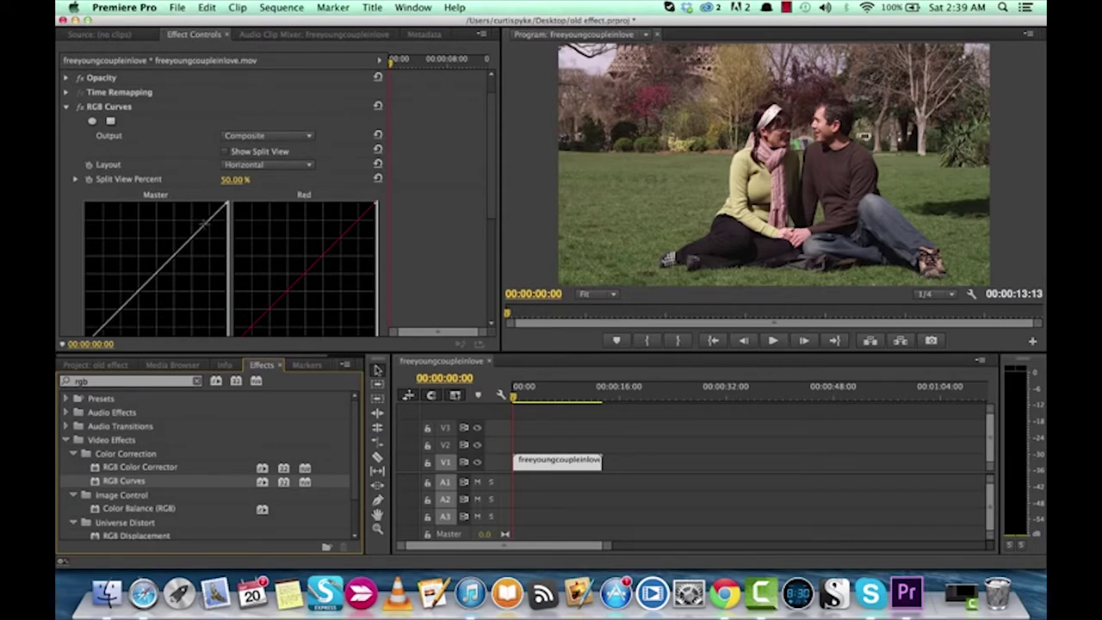
pyautogui.scroll(-1, 207, 222)
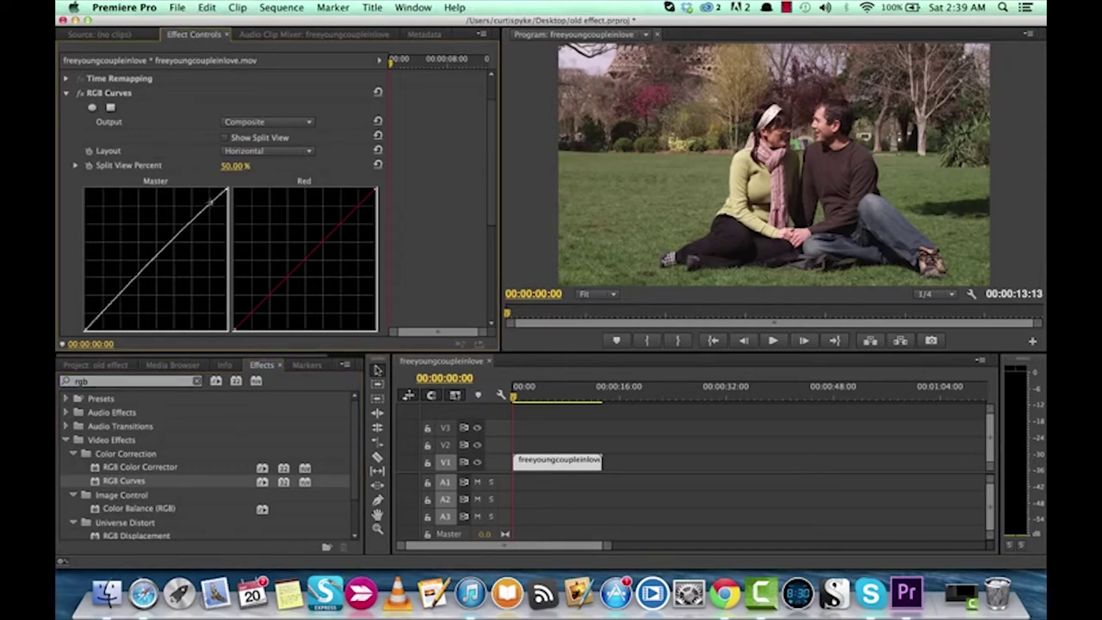
pyautogui.moveTo(211, 202); pyautogui.dragTo(213, 190)
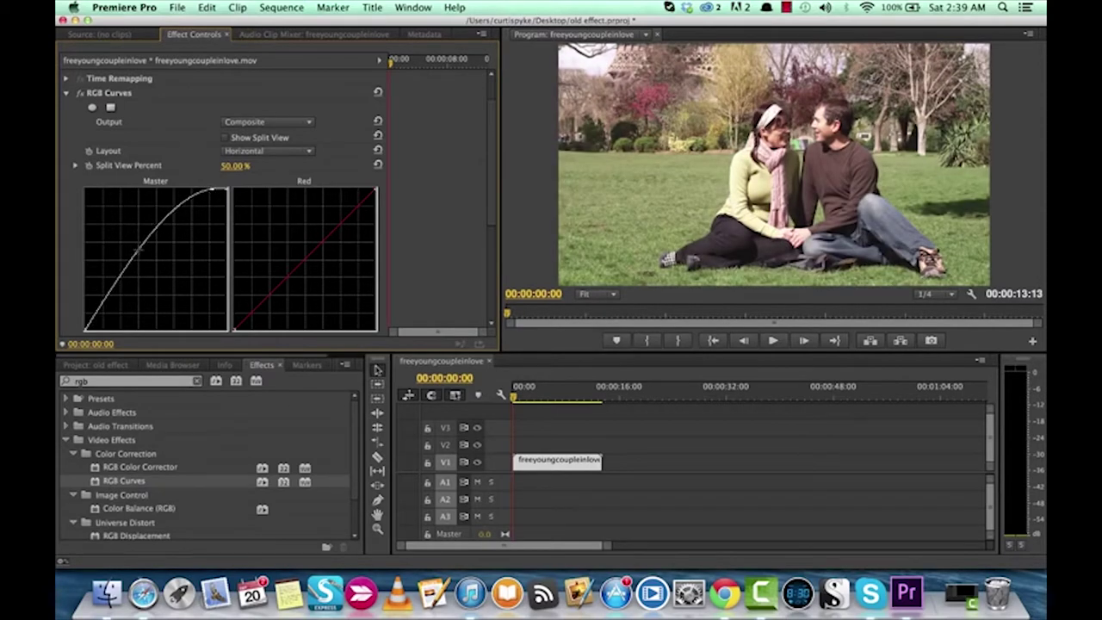
pyautogui.moveTo(138, 249); pyautogui.dragTo(148, 260)
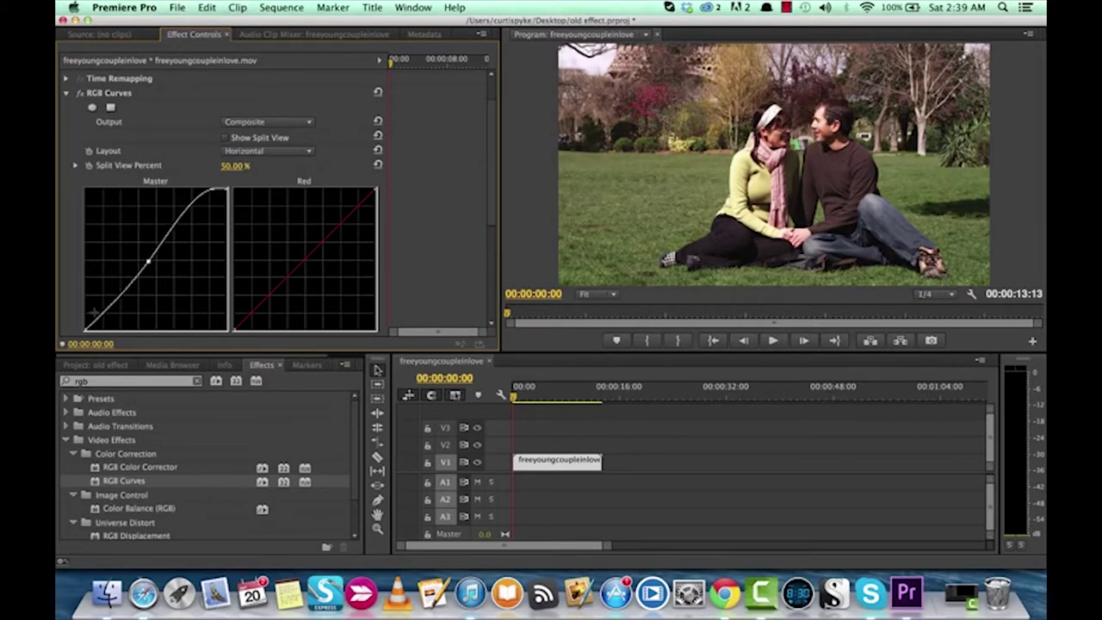
pyautogui.moveTo(94, 315); pyautogui.dragTo(87, 328)
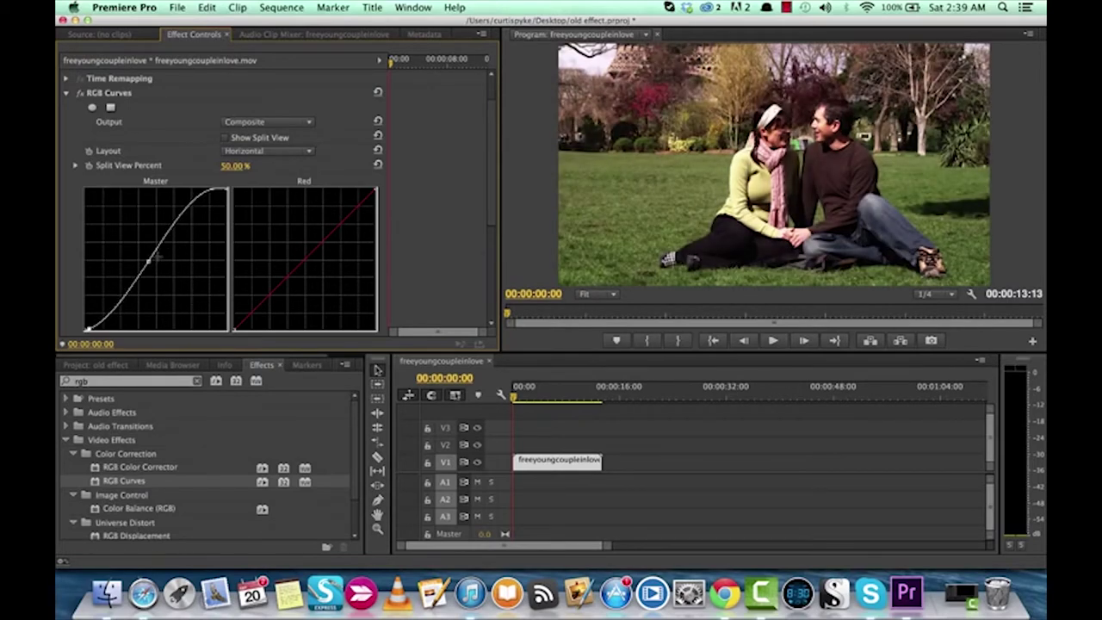
pyautogui.moveTo(148, 259); pyautogui.dragTo(146, 255)
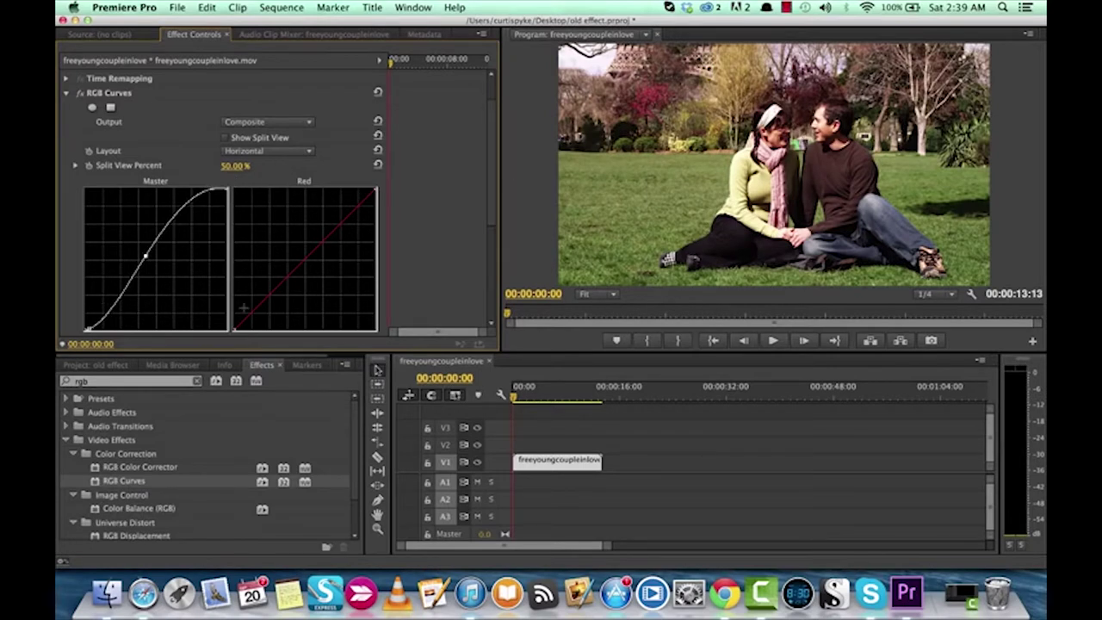
# - Search the effects for "tint" and apply the Tint effect to the freeyoungcoupleinlove clip
pyautogui.click(98, 384)
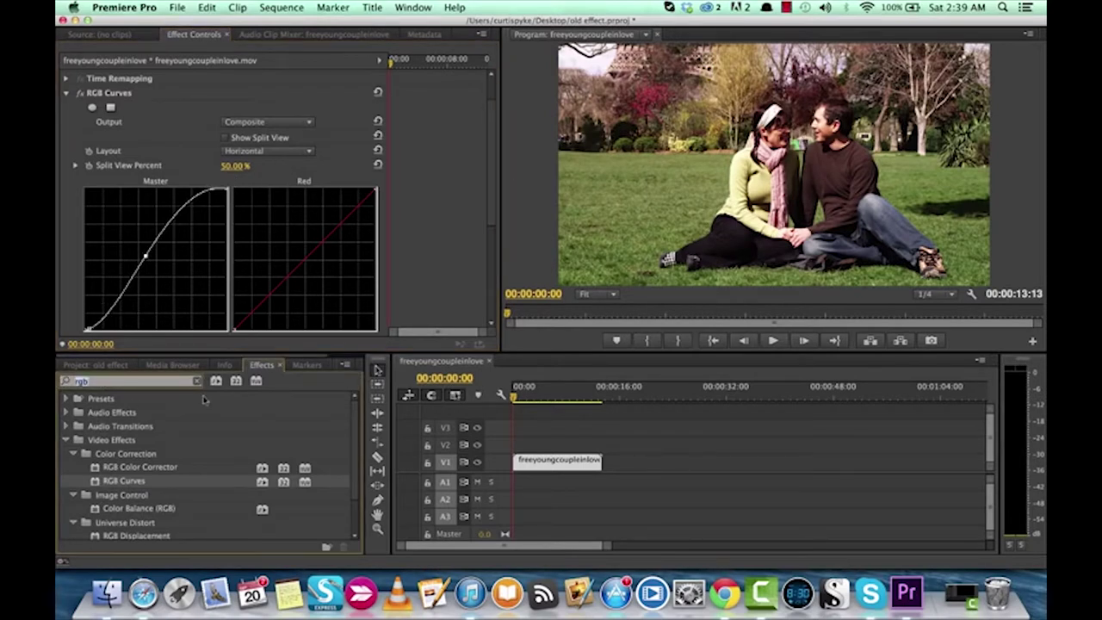
pyautogui.press('BackSpace')
pyautogui.press('BackSpace')
pyautogui.press('BackSpace')
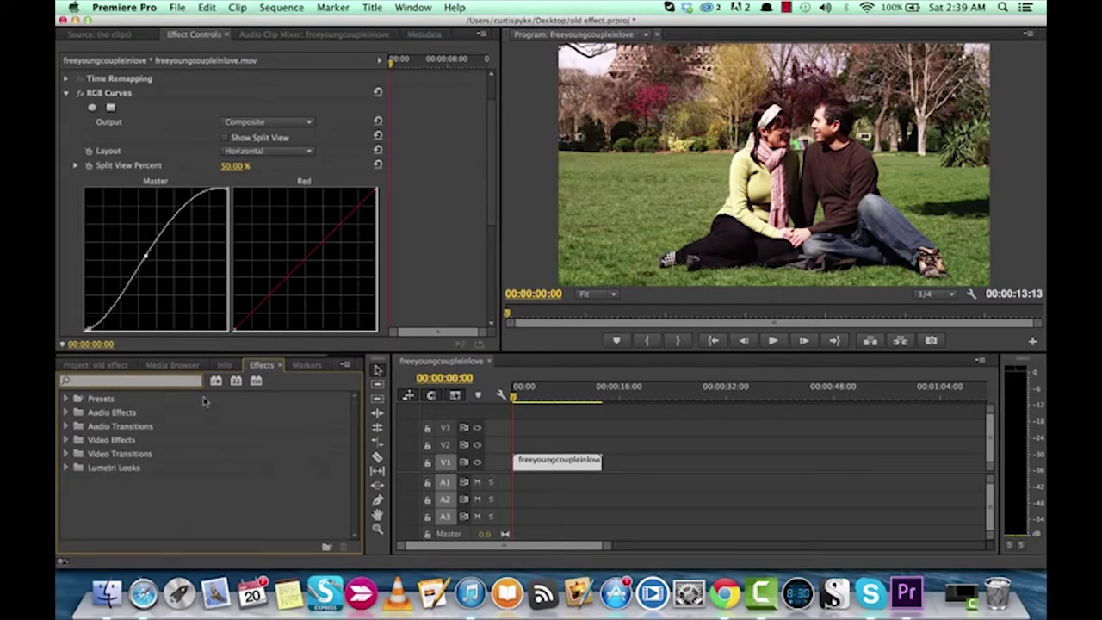
pyautogui.write('tint')
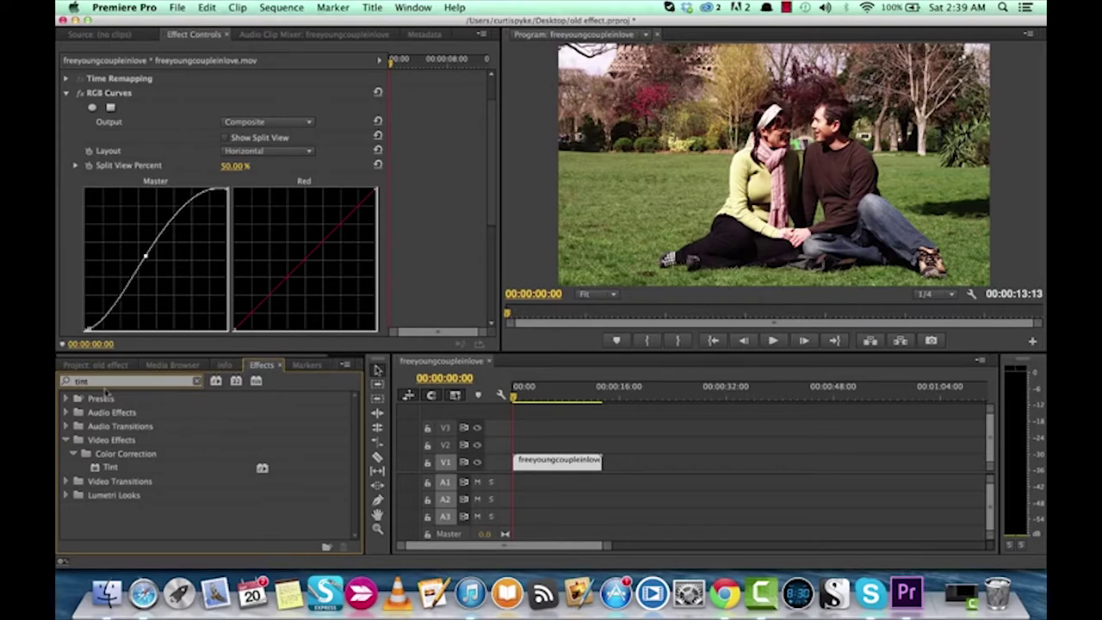
pyautogui.click(111, 467)
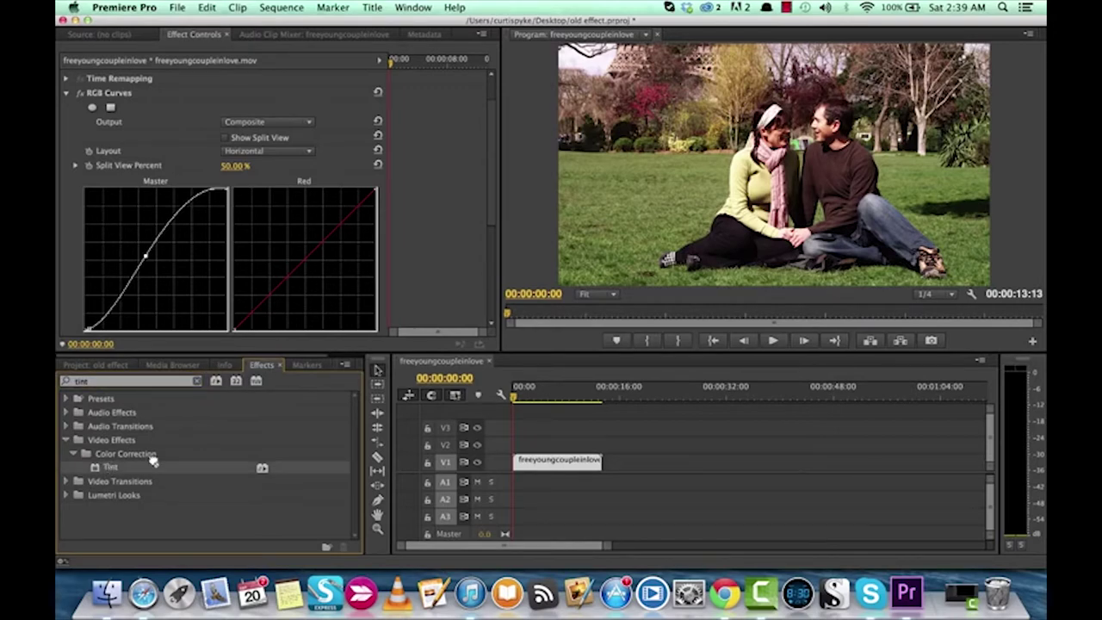
pyautogui.moveTo(153, 462); pyautogui.dragTo(557, 462)
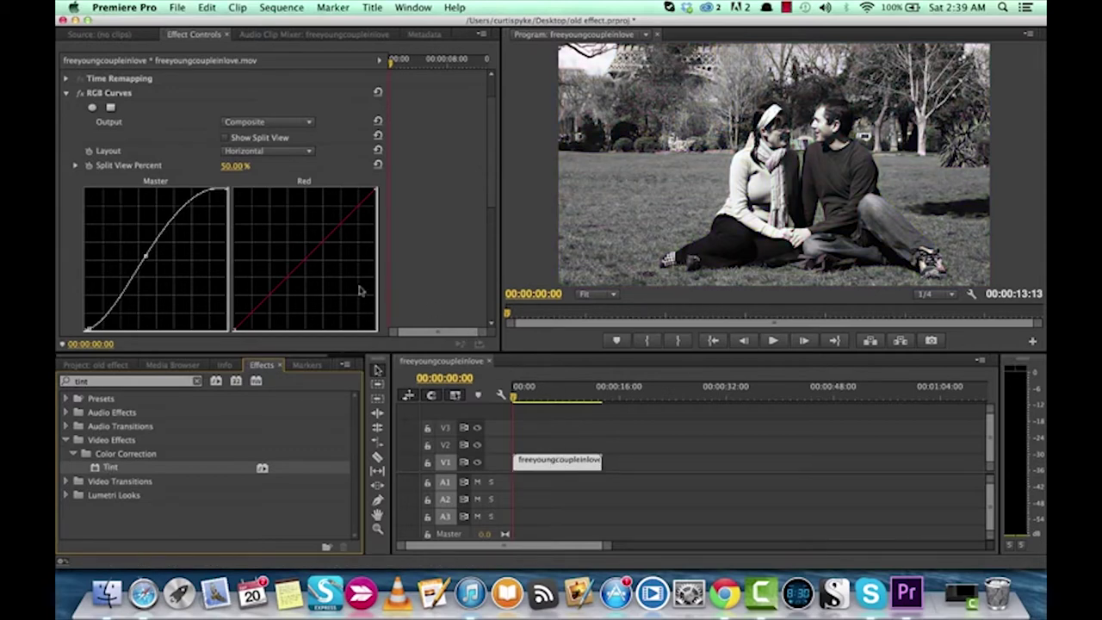
# - Collapse the RGB Curves settings and set Tint's Map Black To color to a very dark brown with a 33° hue
pyautogui.click(67, 93)
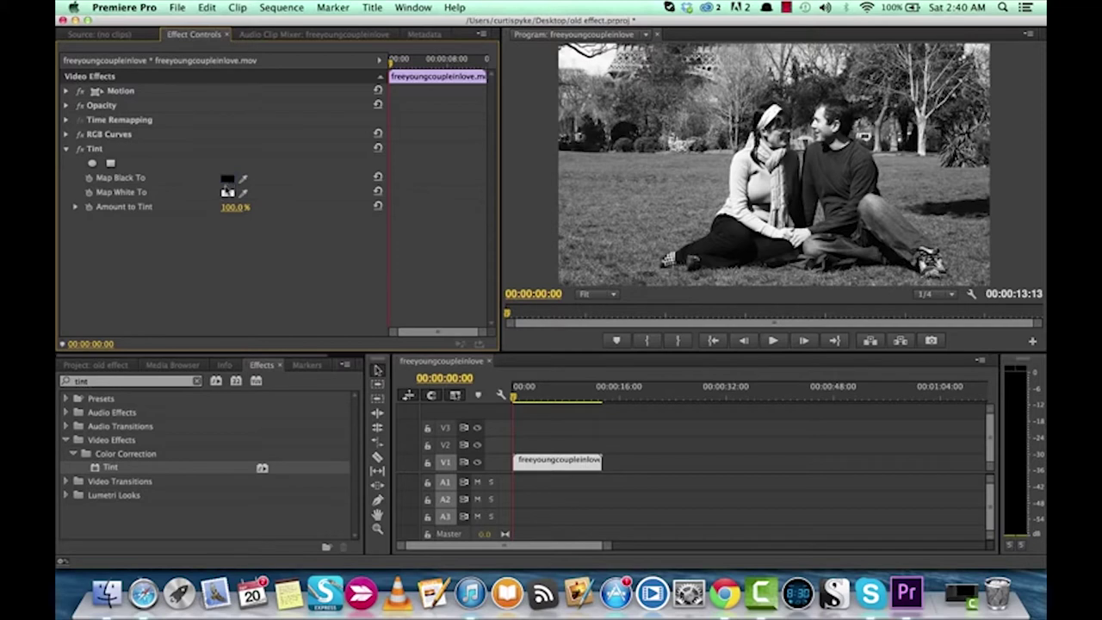
pyautogui.click(97, 161)
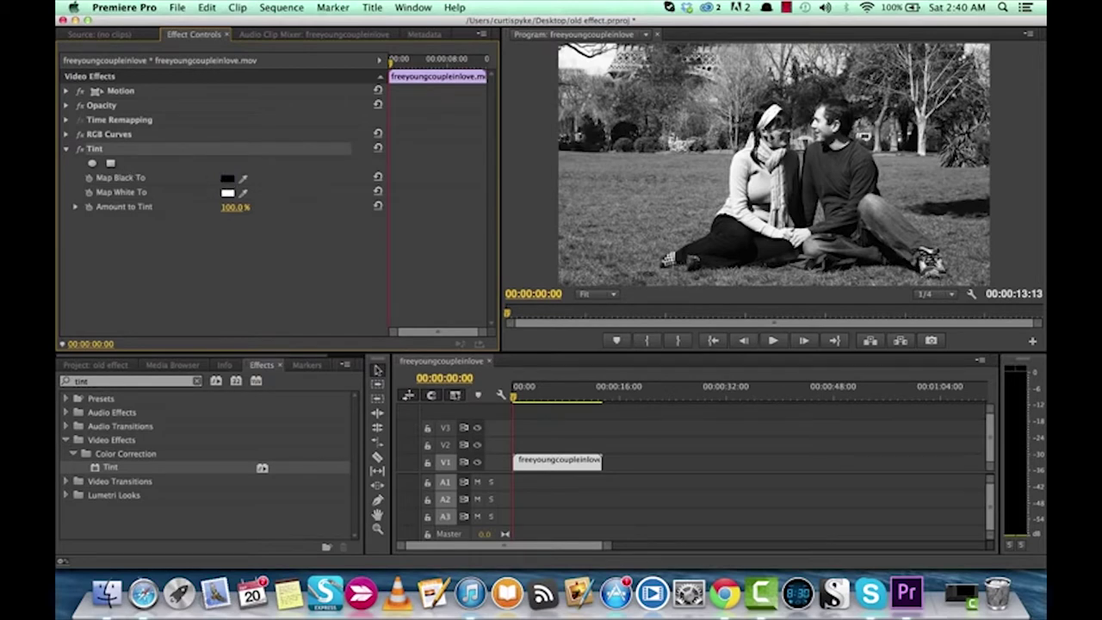
pyautogui.click(228, 179)
pyautogui.click(583, 153)
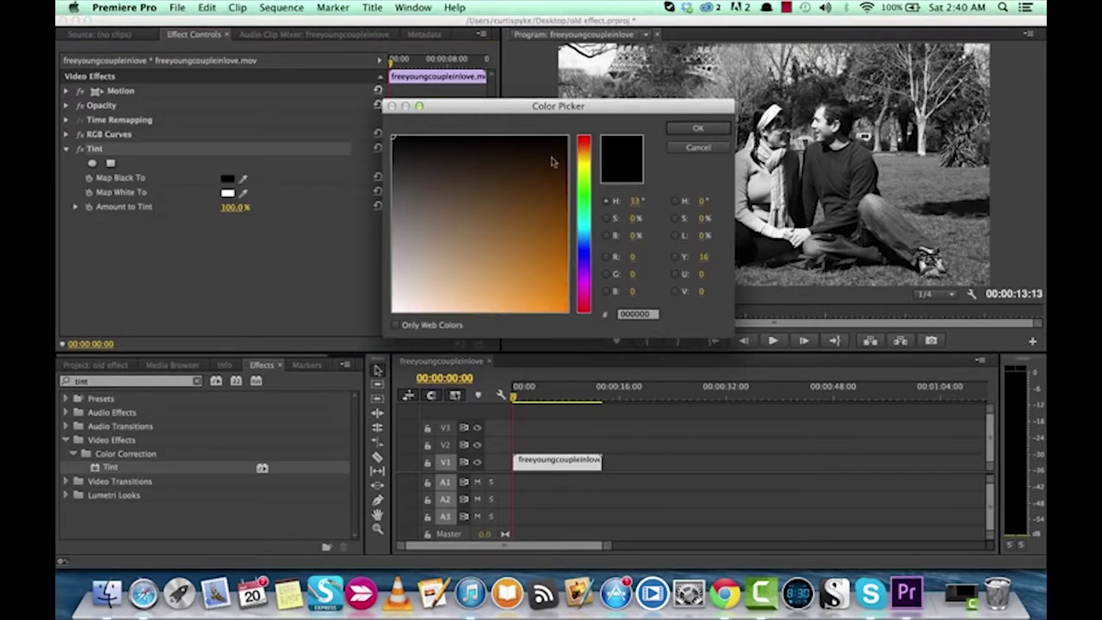
pyautogui.click(545, 163)
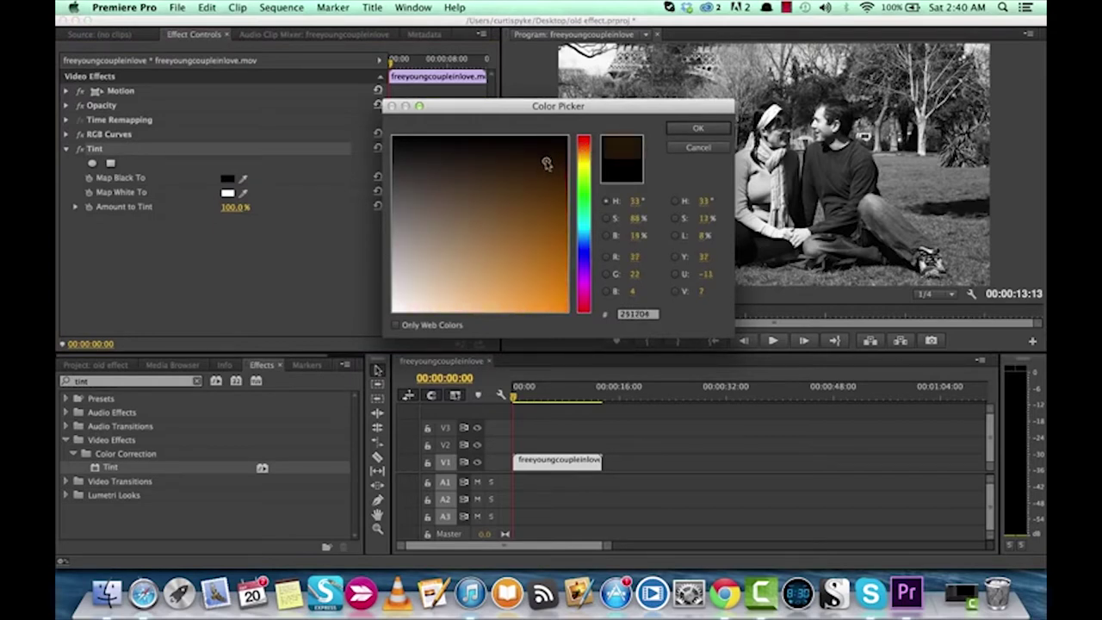
pyautogui.moveTo(545, 164); pyautogui.dragTo(544, 159)
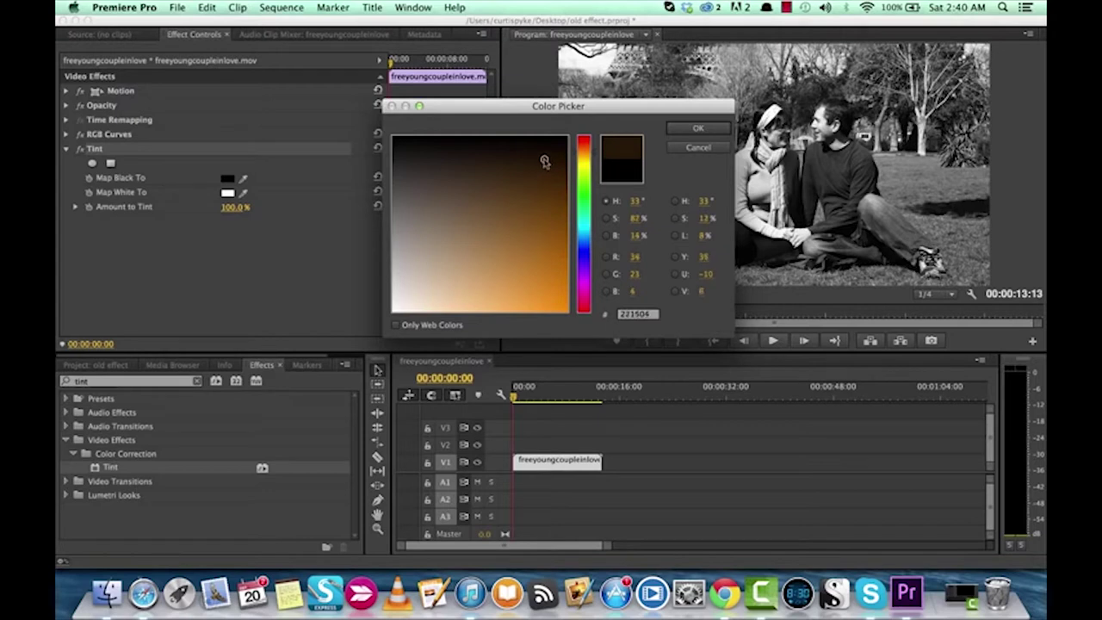
pyautogui.click(698, 129)
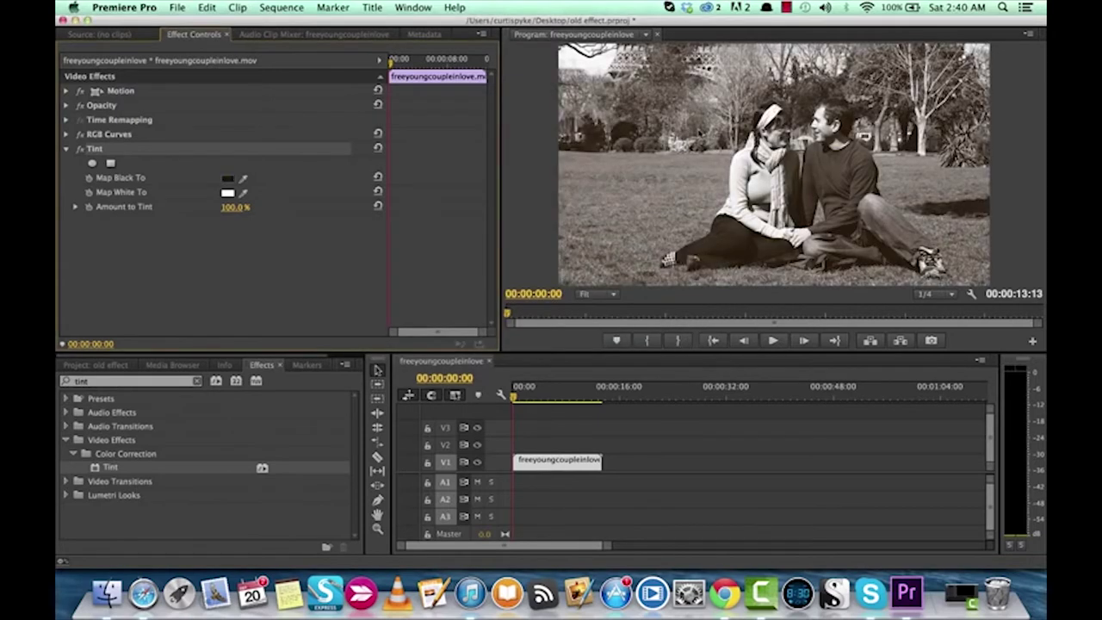
# - Set Tint's Map White To color to a pale cream, EDE6D6, with a 41° hue
pyautogui.click(228, 195)
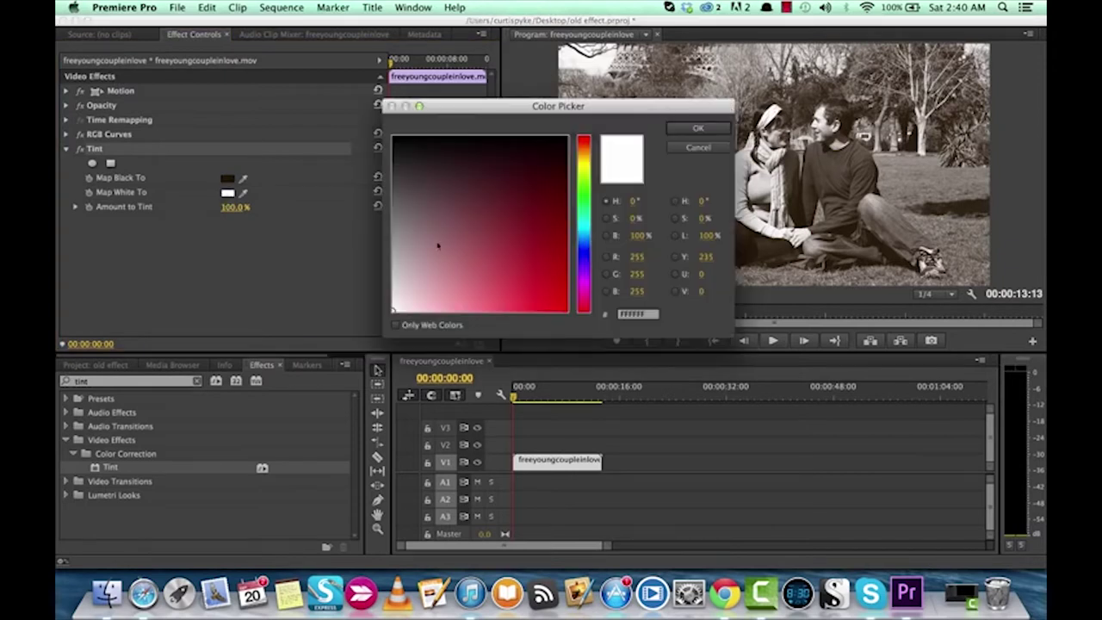
pyautogui.moveTo(590, 153); pyautogui.dragTo(590, 160)
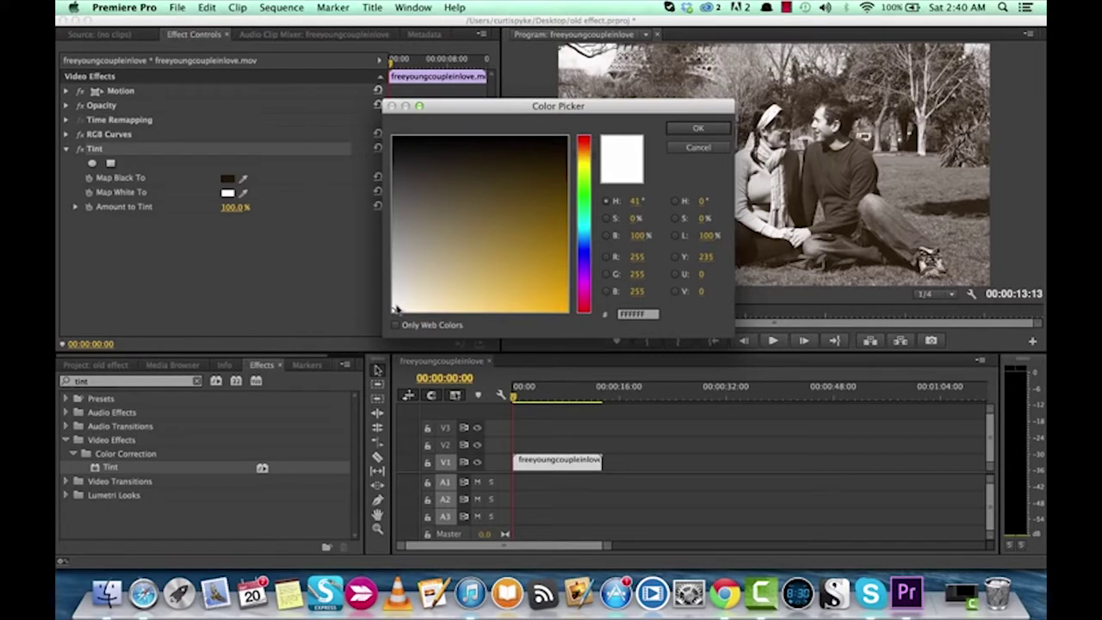
pyautogui.moveTo(400, 311); pyautogui.dragTo(408, 299)
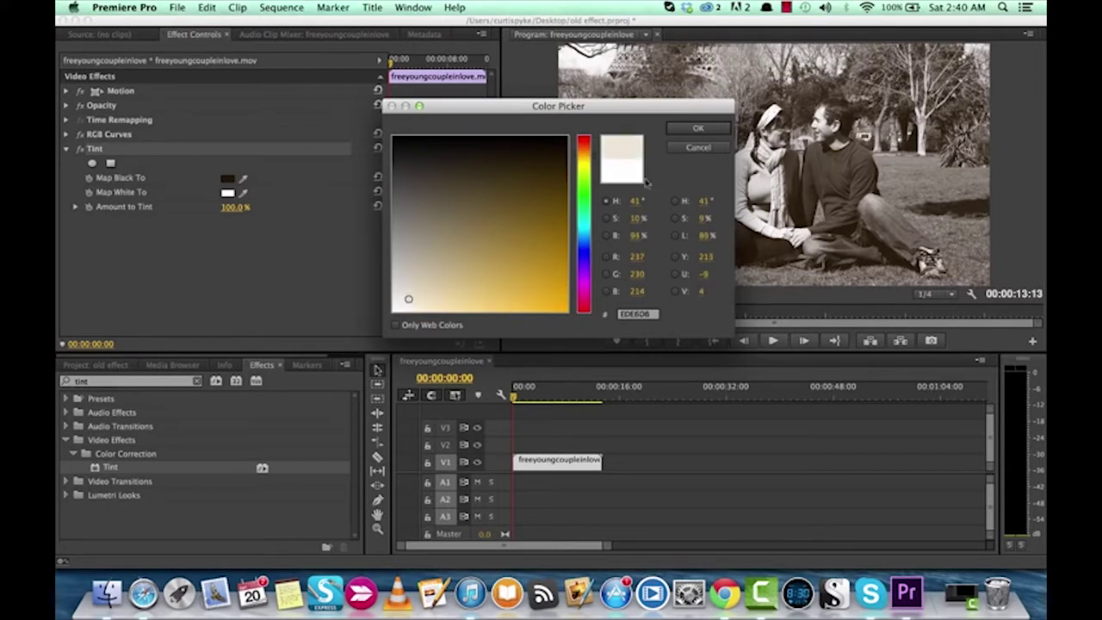
pyautogui.click(699, 128)
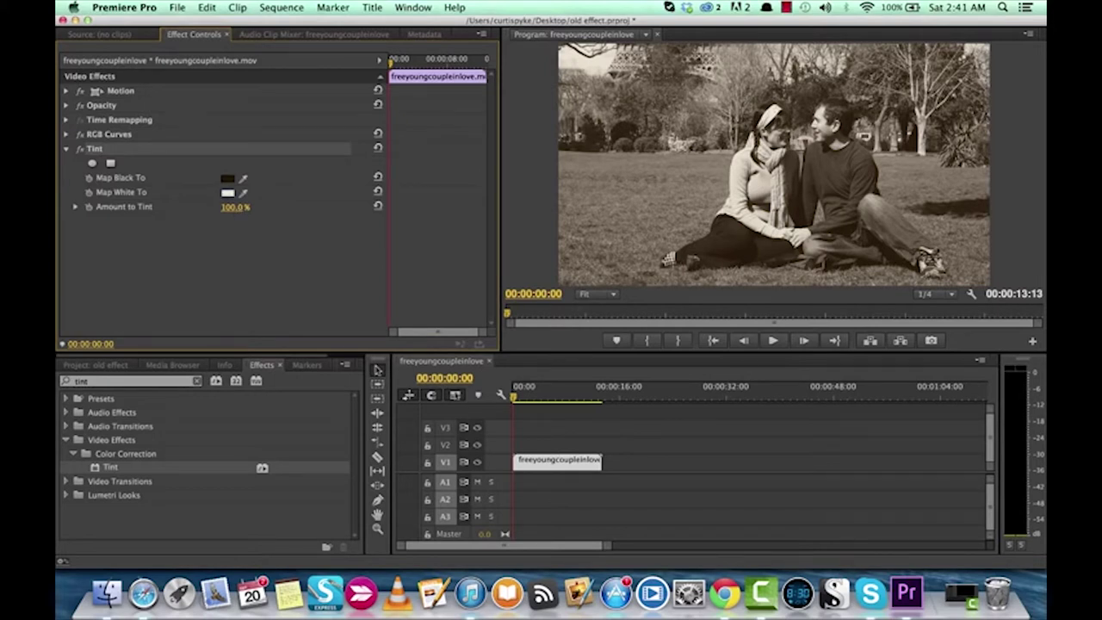
# - Reduce the Tint effect's Amount to Tint to 64%
pyautogui.click(232, 207)
pyautogui.press('Return')
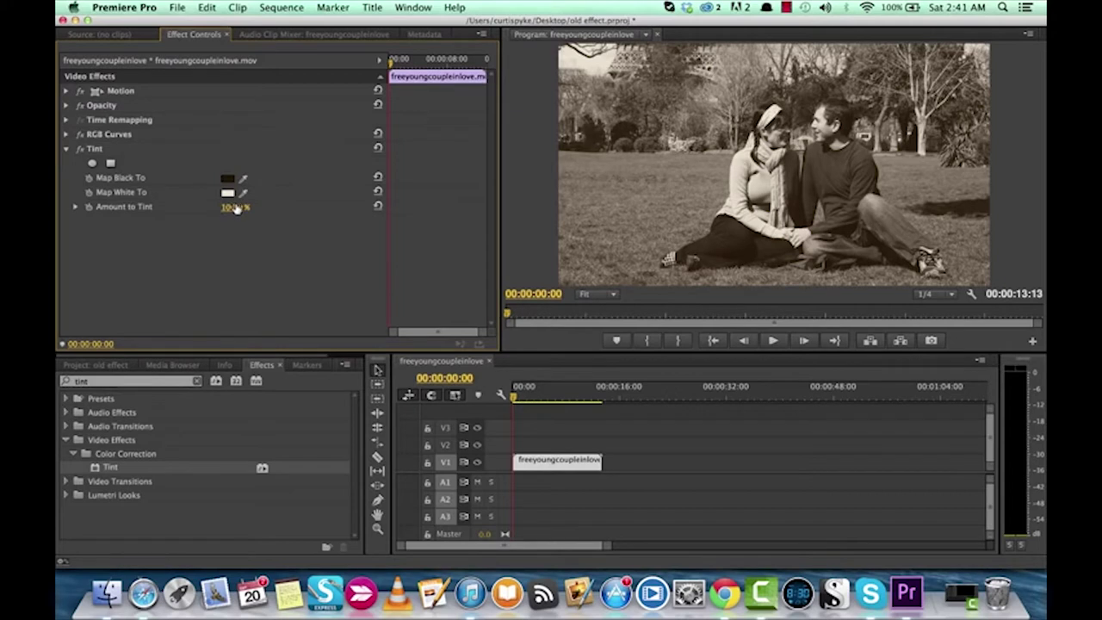
pyautogui.moveTo(235, 209); pyautogui.dragTo(224, 209)
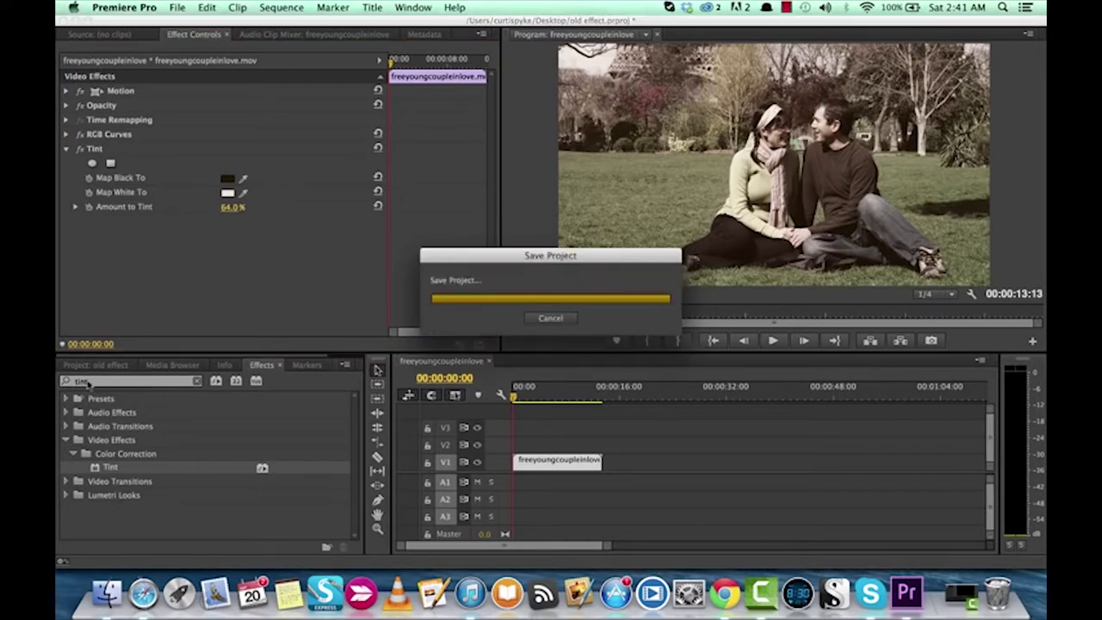
# - Search the effects for "FAST" and apply Fast Color Corrector to the freeyoungcoupleinlove clip
pyautogui.moveTo(89, 384); pyautogui.dragTo(67, 381)
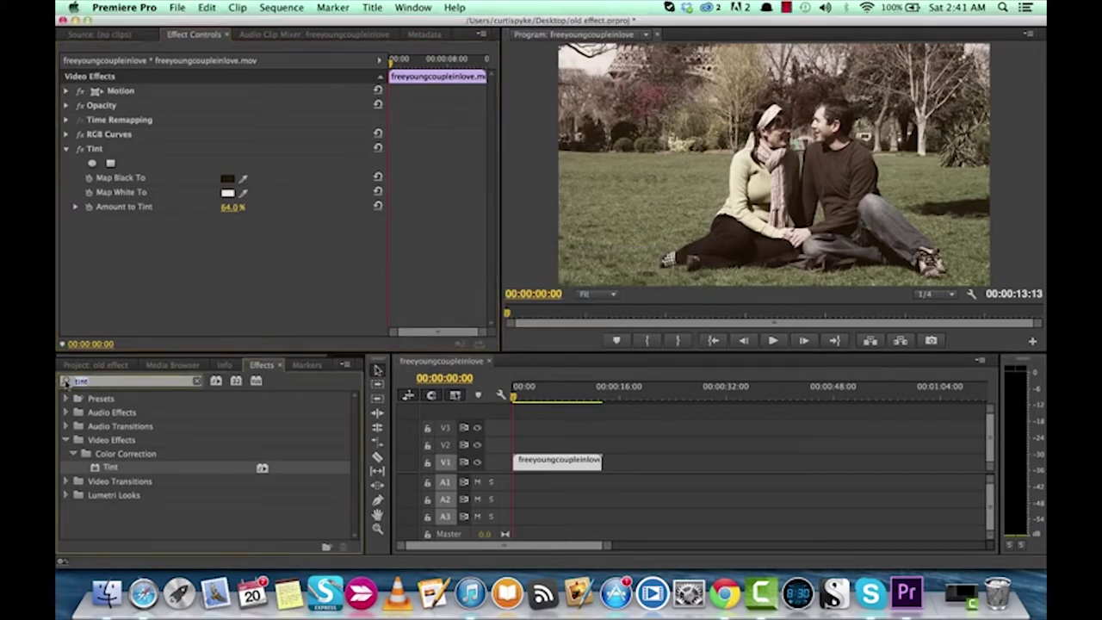
pyautogui.write('dar')
pyautogui.press('BackSpace')
pyautogui.press('BackSpace')
pyautogui.press('BackSpace')
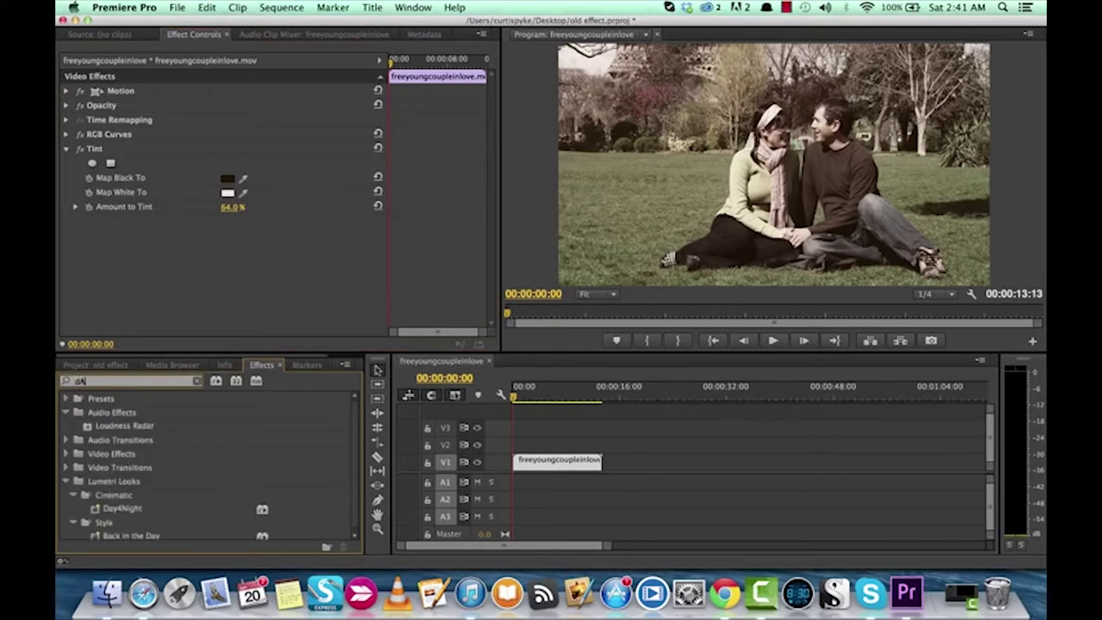
pyautogui.write('fas')
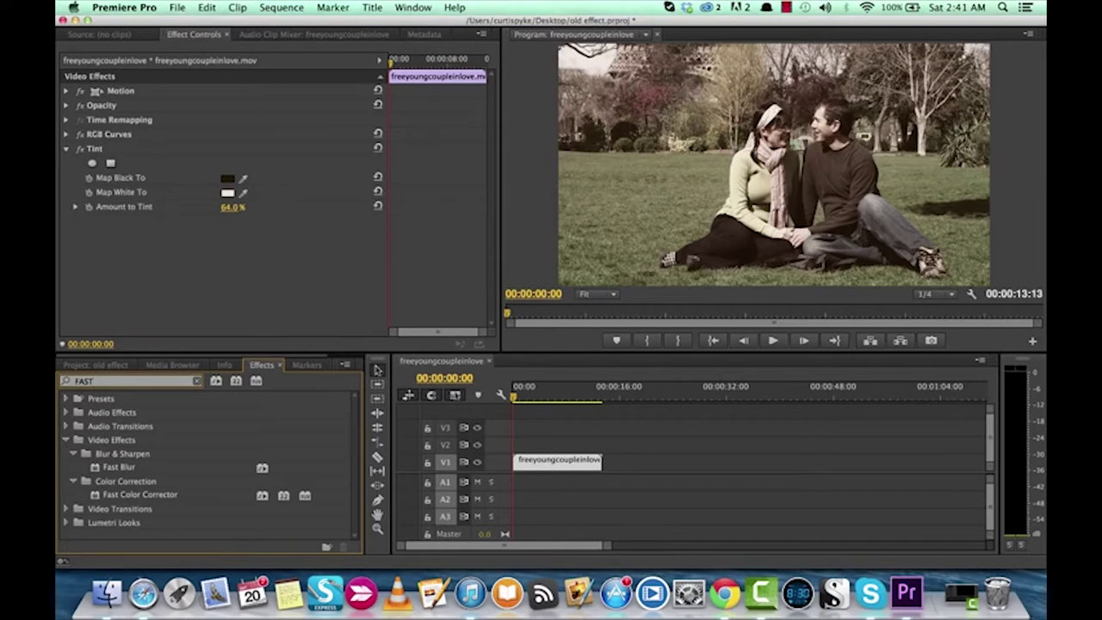
pyautogui.click(121, 468)
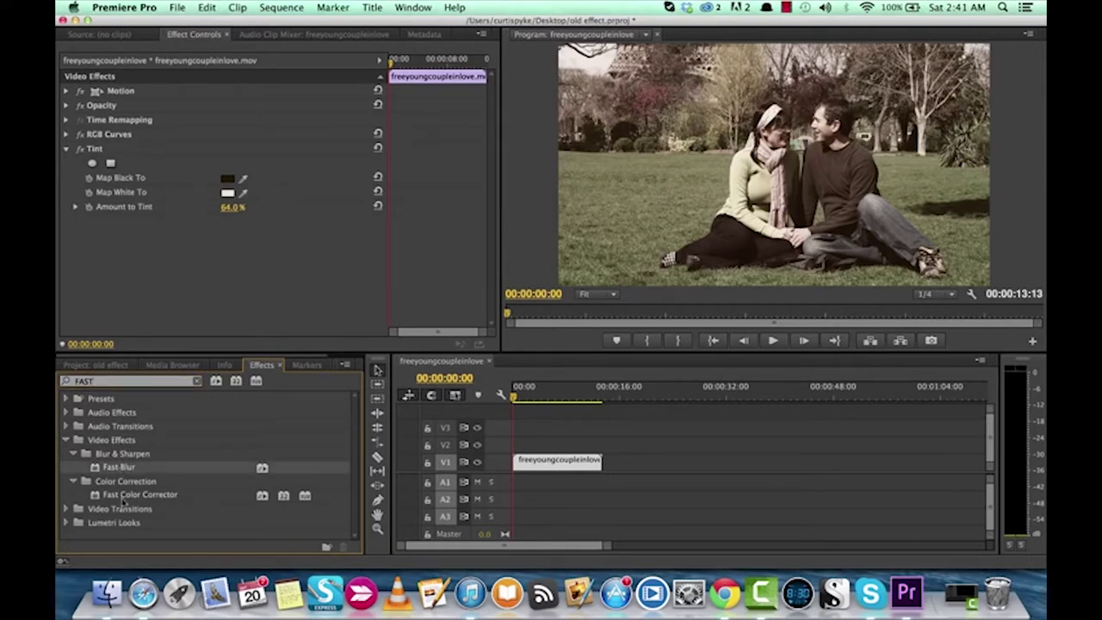
pyautogui.click(124, 496)
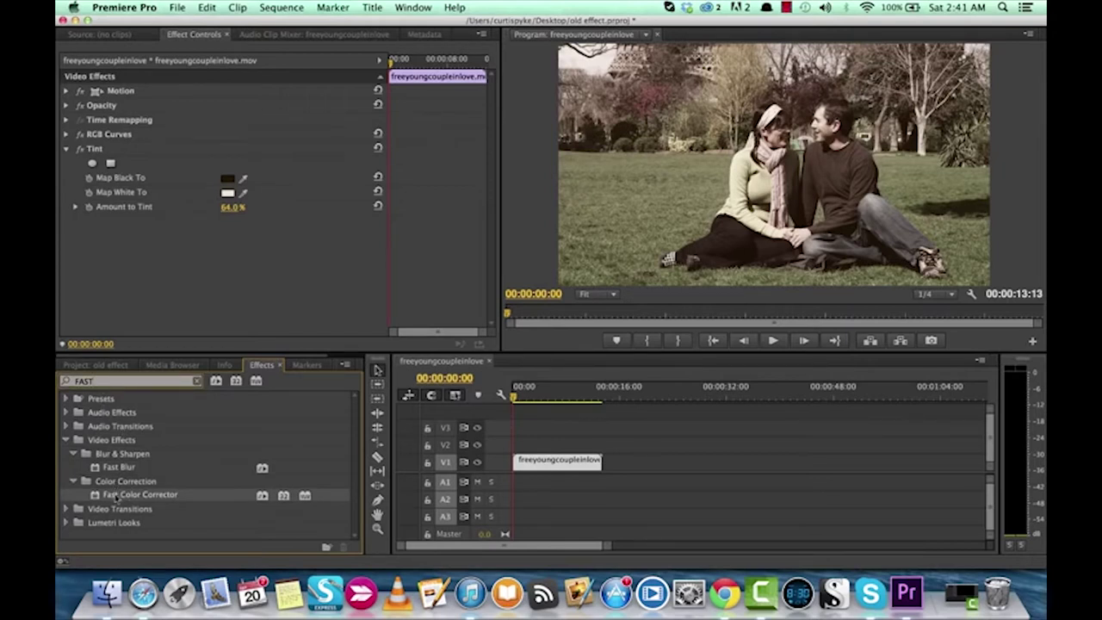
pyautogui.moveTo(113, 493); pyautogui.dragTo(570, 465)
# - Shift the Fast Color Corrector's hue balance from the wheel's center slightly toward blue-violet
pyautogui.scroll(-10, 235, 259)
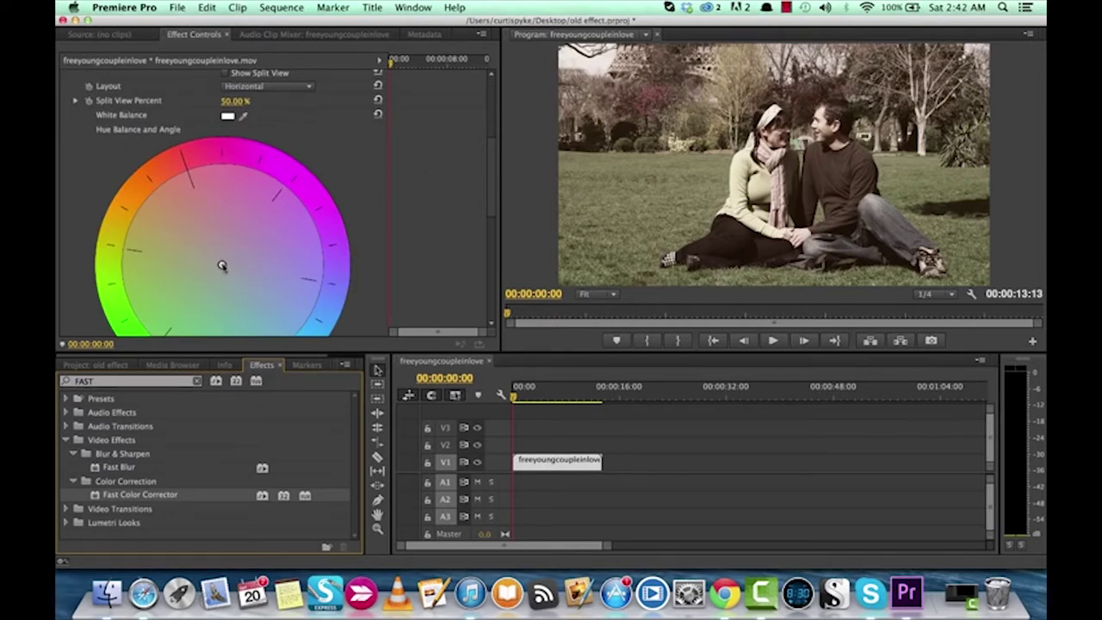
pyautogui.scroll(-2, 246, 258)
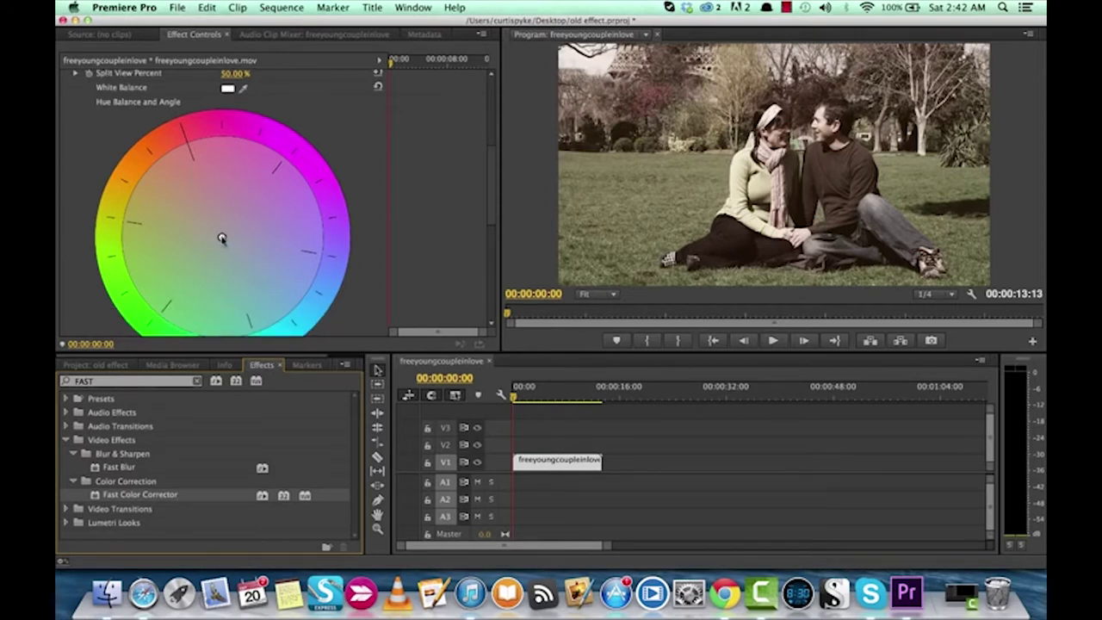
pyautogui.click(222, 239)
pyautogui.moveTo(221, 239)
pyautogui.mouseDown()
pyautogui.moveTo(401, 238)
pyautogui.moveTo(350, 302)
pyautogui.moveTo(336, 165)
pyautogui.moveTo(199, 139)
pyautogui.moveTo(313, 174)
pyautogui.moveTo(295, 293)
pyautogui.moveTo(170, 283)
pyautogui.moveTo(318, 224)
pyautogui.moveTo(225, 239)
pyautogui.mouseUp()
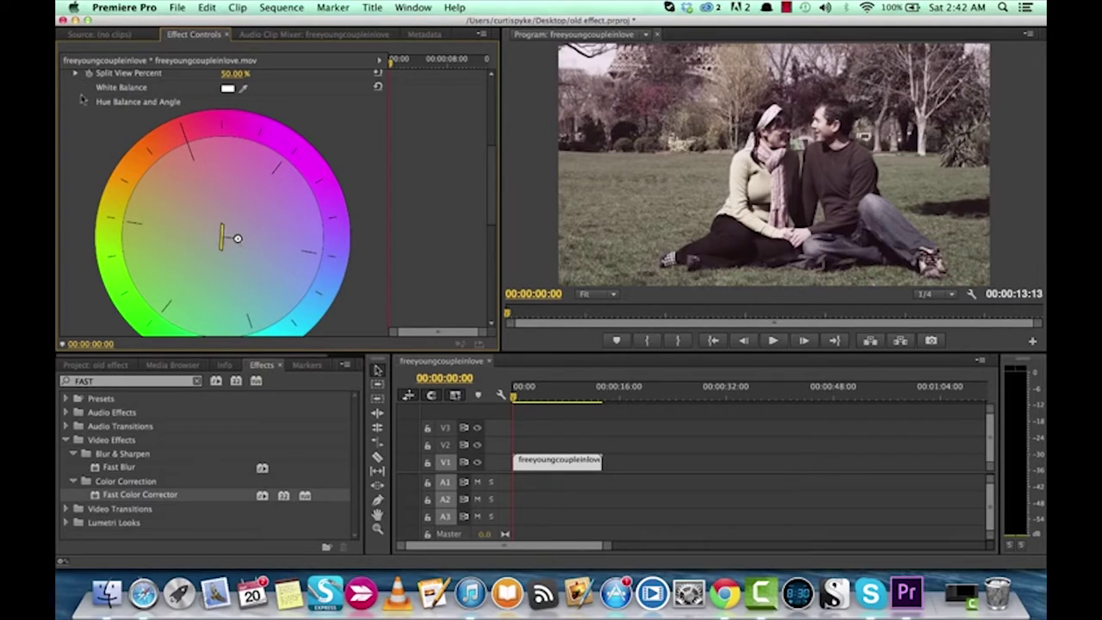
# - Collapse the RGB Curves and Fast Color Corrector settings in the clip's effect list
pyautogui.scroll(5, 83, 100)
pyautogui.click(67, 137)
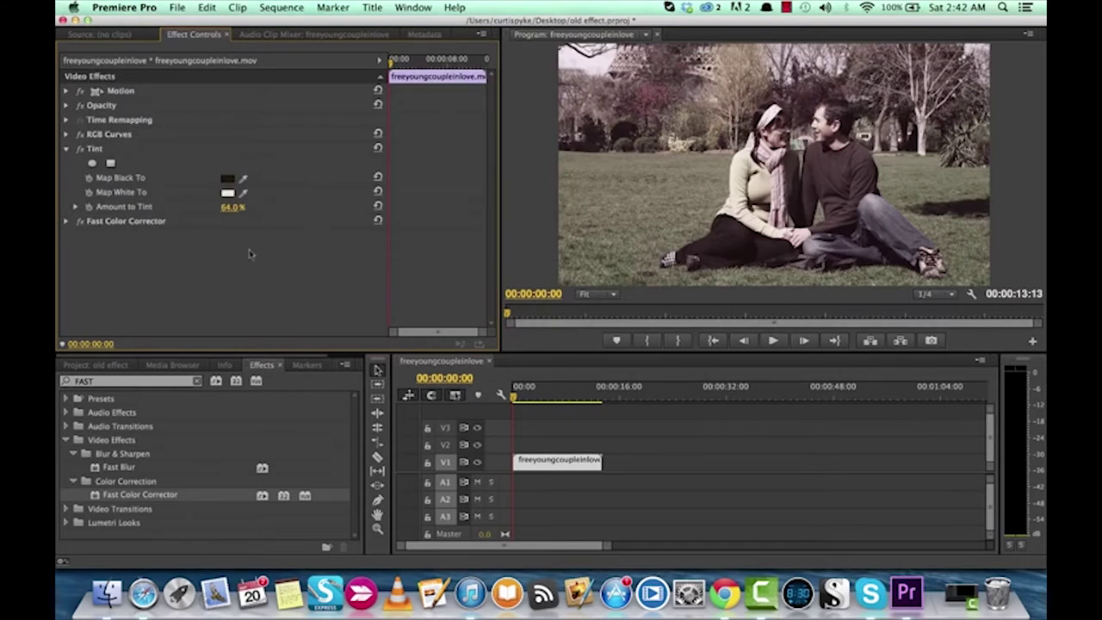
pyautogui.click(78, 222)
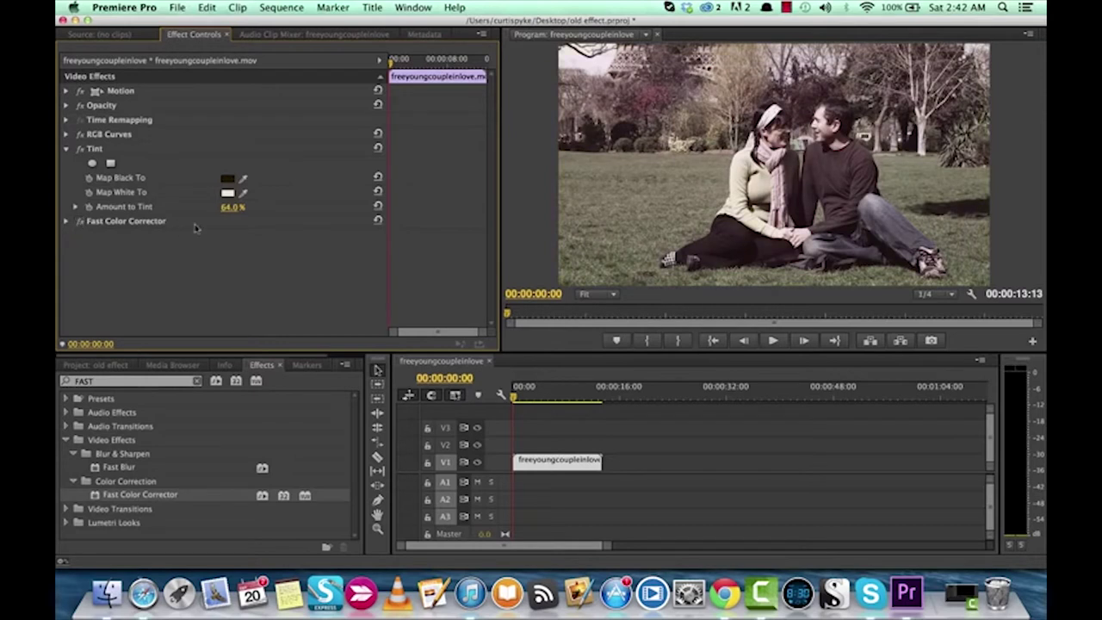
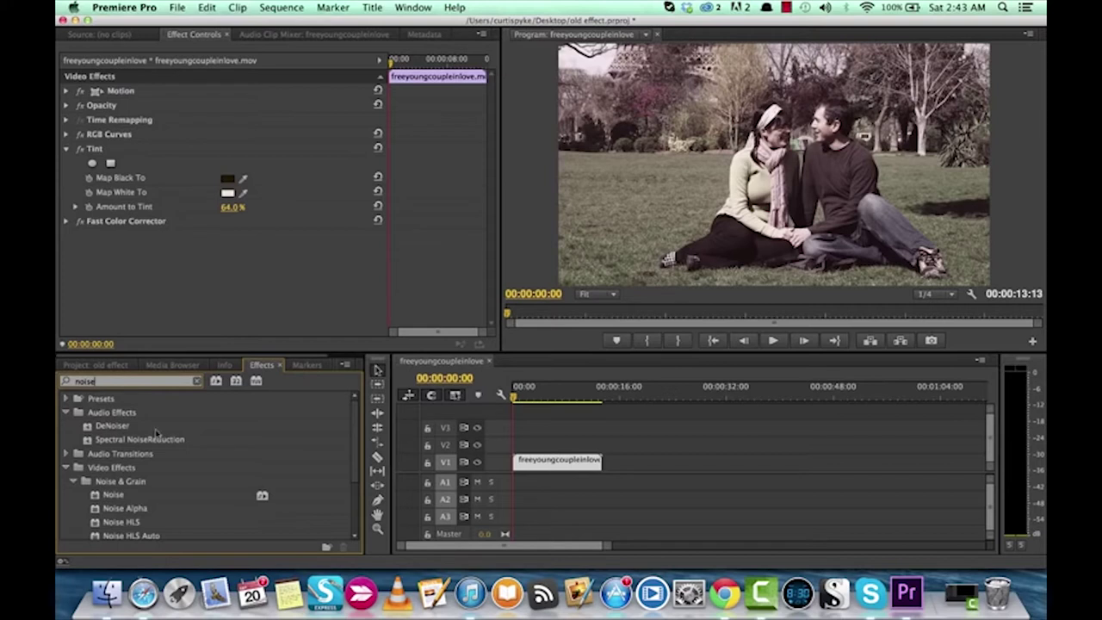
# - Search the effects for "noise" and apply the Noise effect from Noise & Grain to the freeyoungcoupleinlove clip
pyautogui.scroll(-3, 129, 420)
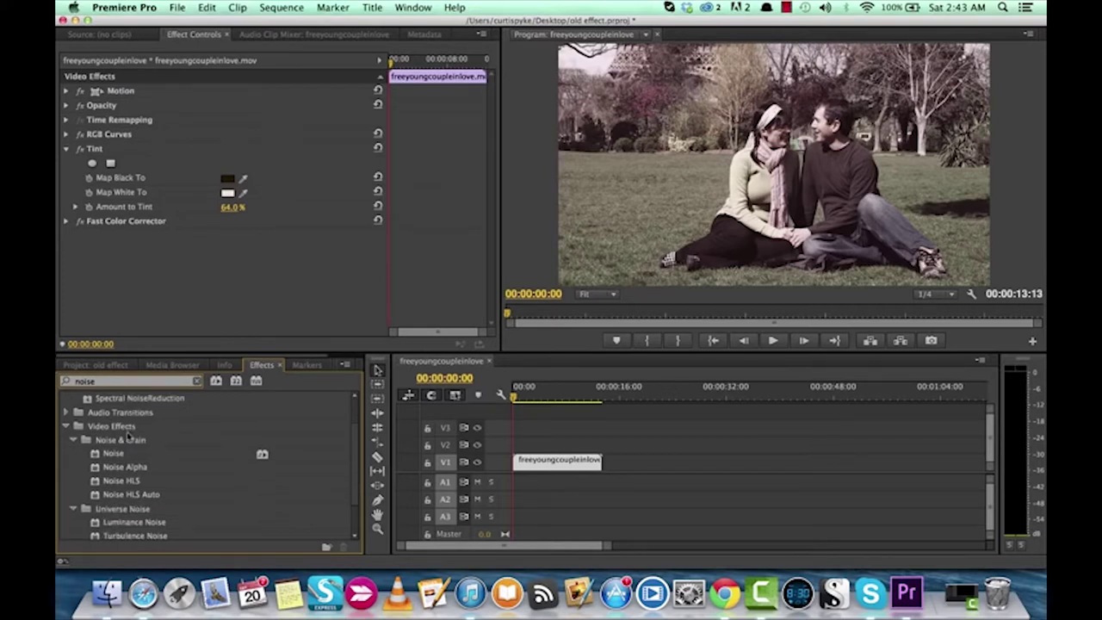
pyautogui.moveTo(114, 453); pyautogui.dragTo(549, 463)
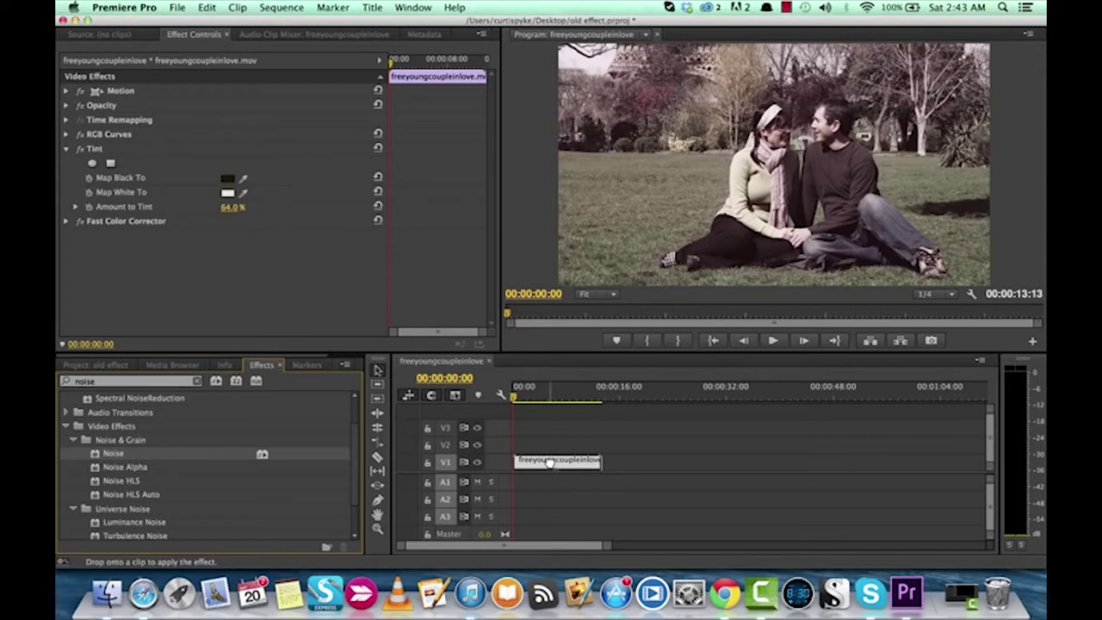
pyautogui.moveTo(549, 463); pyautogui.dragTo(549, 462)
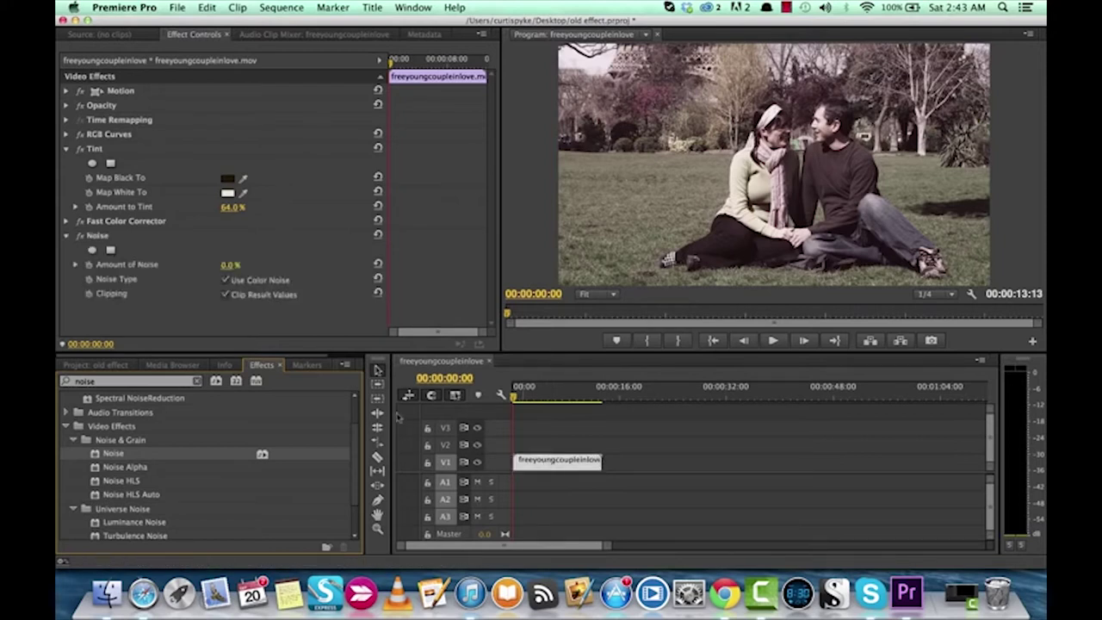
pyautogui.click(102, 385)
pyautogui.click(112, 458)
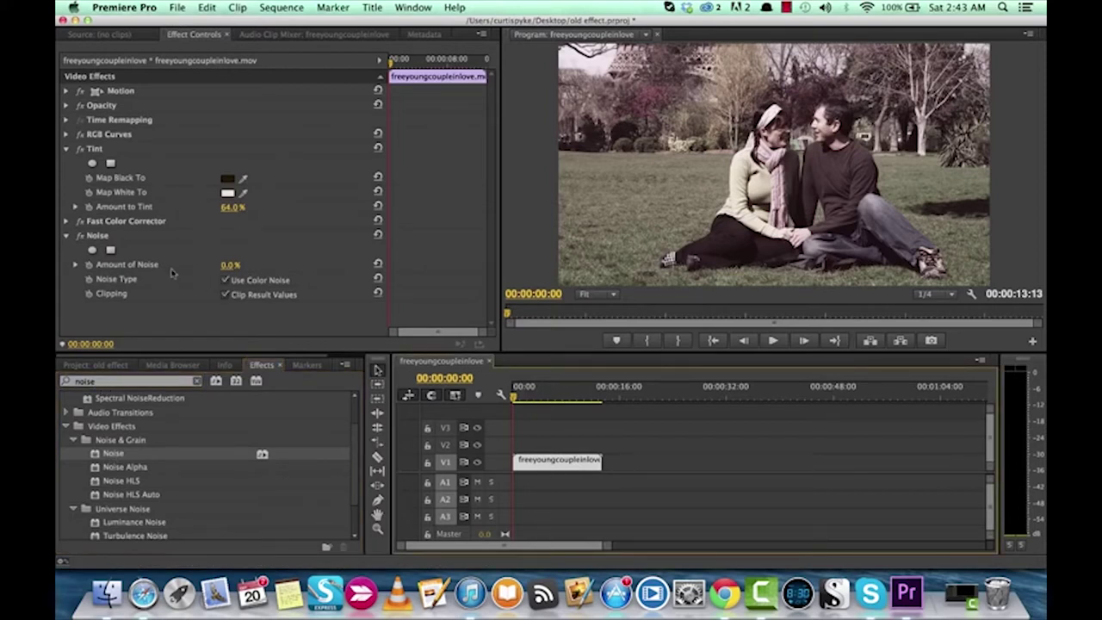
pyautogui.click(173, 272)
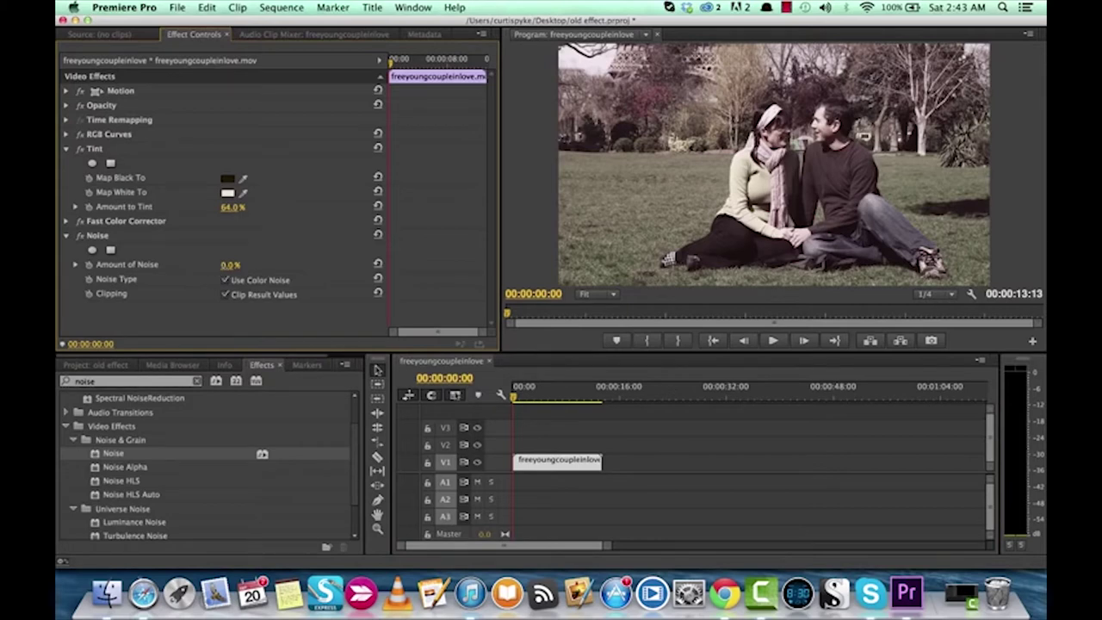
# - Try an Amount of Noise of 77%, undo it, and set the amount to 12%
pyautogui.moveTo(231, 265); pyautogui.dragTo(297, 264)
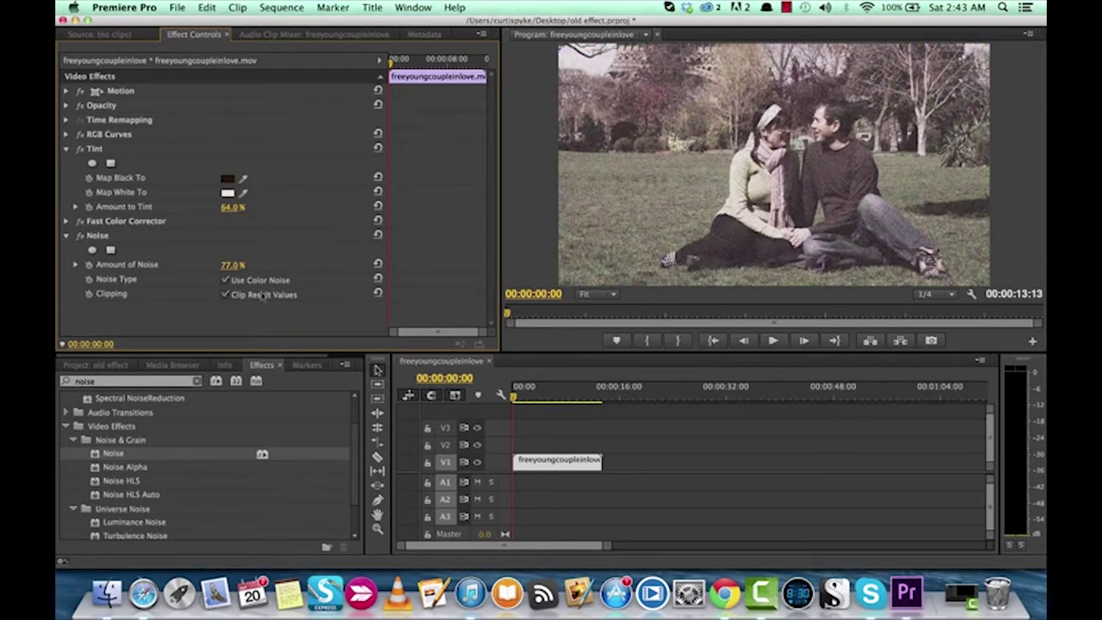
pyautogui.press('super+z')
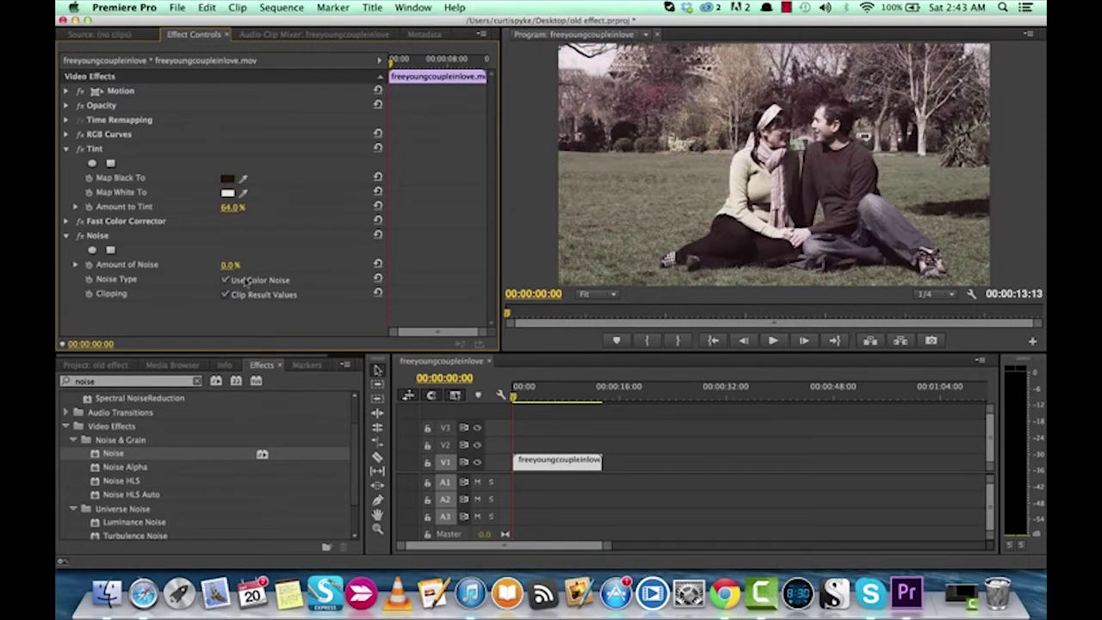
pyautogui.moveTo(230, 264); pyautogui.dragTo(234, 265)
pyautogui.moveTo(234, 264); pyautogui.dragTo(236, 264)
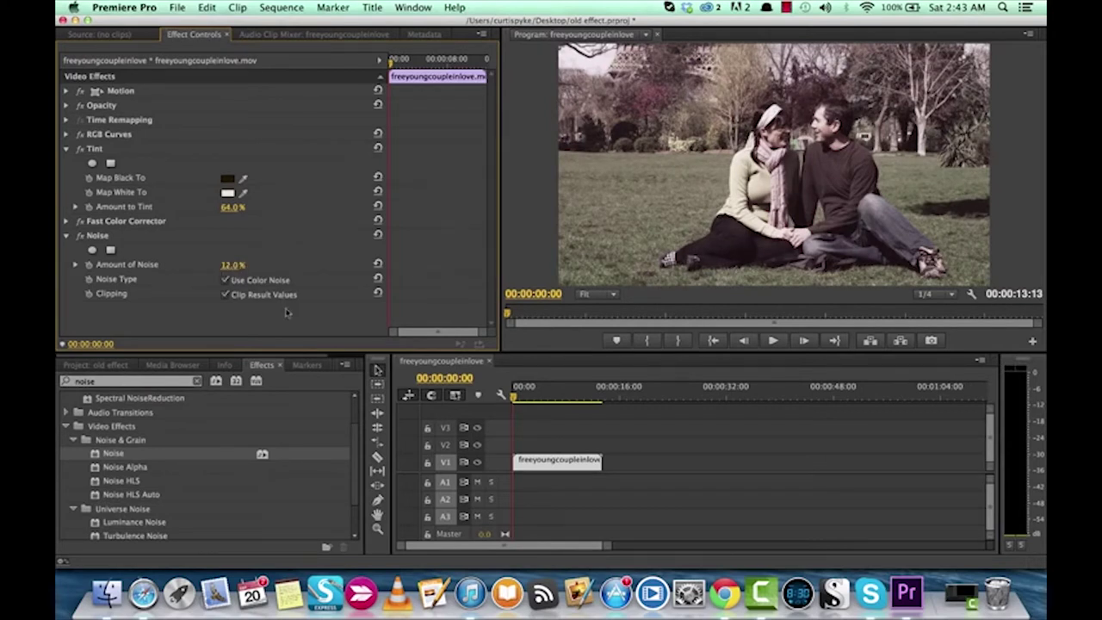
# - Set the Program monitor's playback resolution to Full, preview the noisy clip, and return the playhead to the start
pyautogui.click(939, 296)
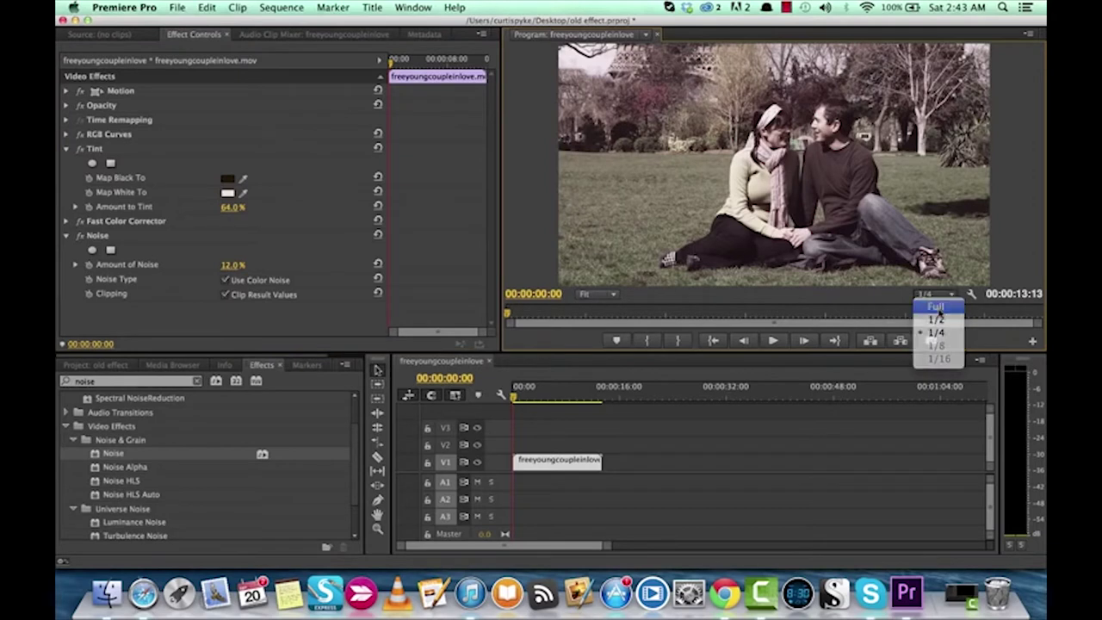
pyautogui.click(936, 303)
pyautogui.press('space')
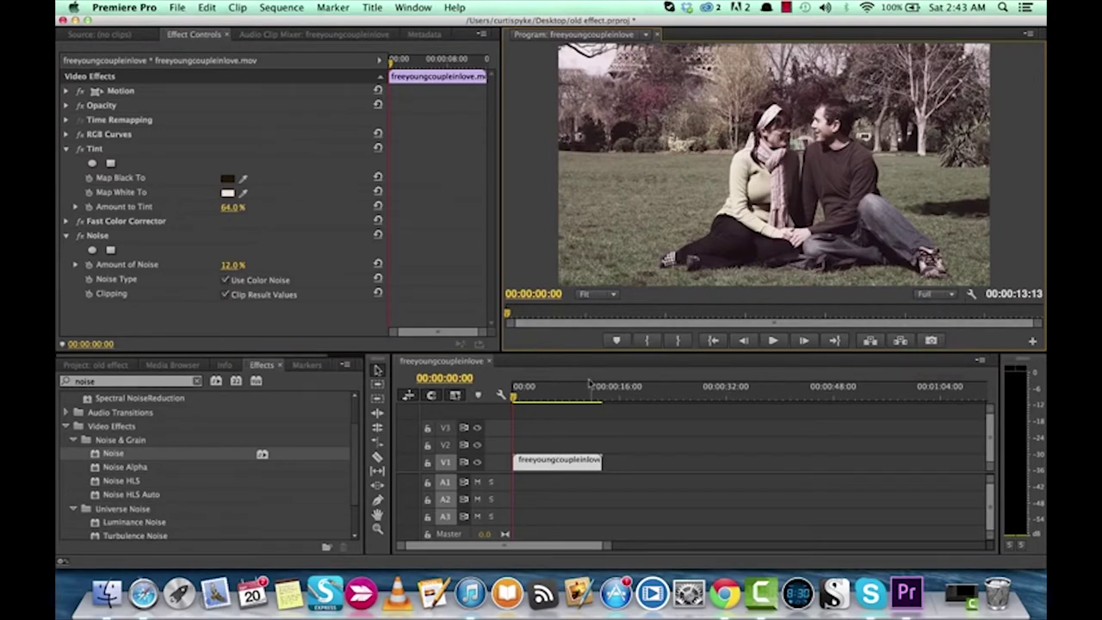
pyautogui.press('space')
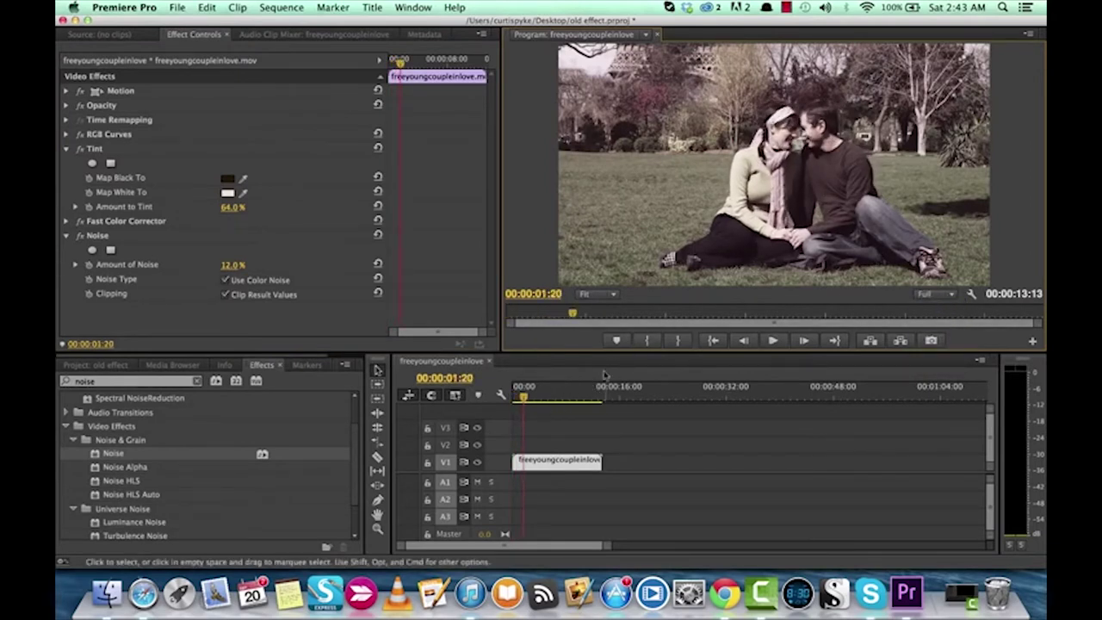
pyautogui.click(542, 398)
pyautogui.moveTo(542, 401); pyautogui.dragTo(499, 394)
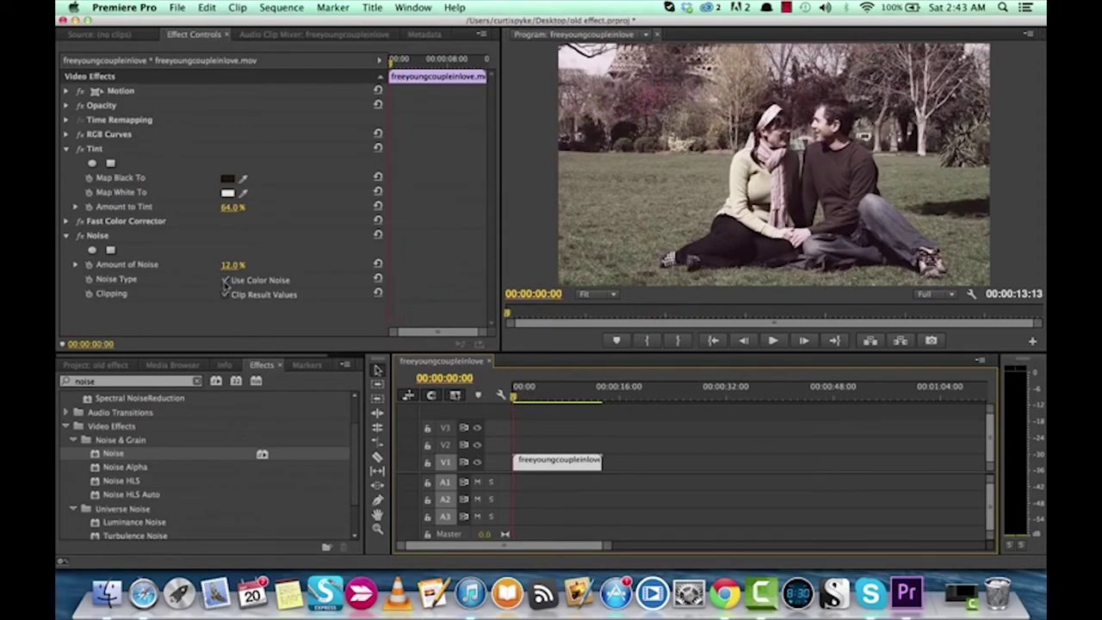
# - Raise the Amount of Noise to 100% and switch Use Color Noise off and on to compare the noise types
pyautogui.moveTo(233, 264); pyautogui.dragTo(284, 264)
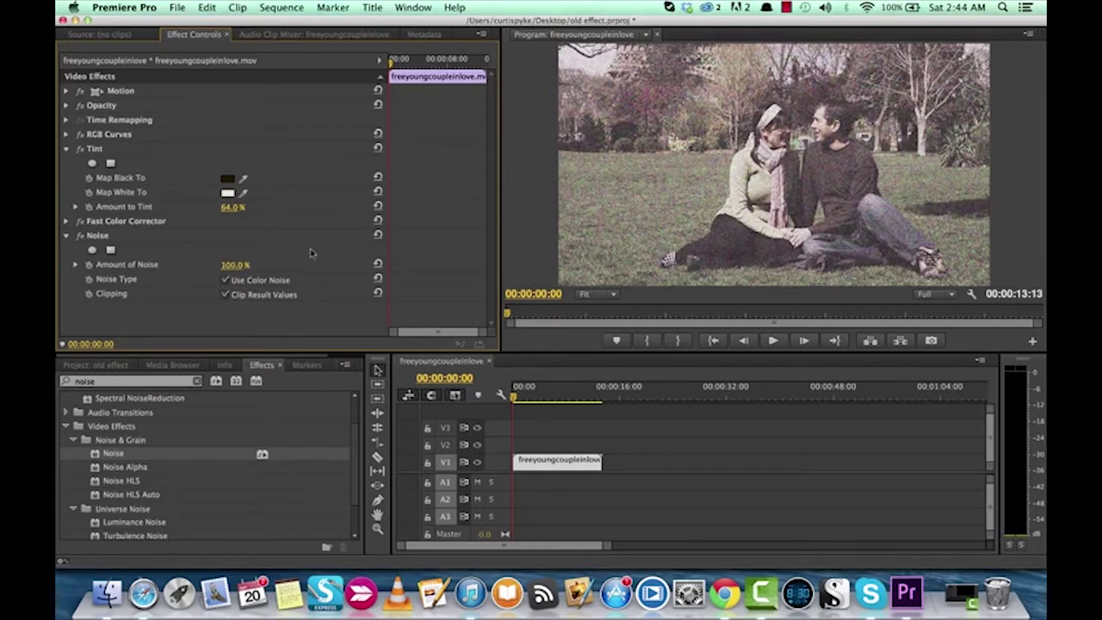
pyautogui.click(224, 282)
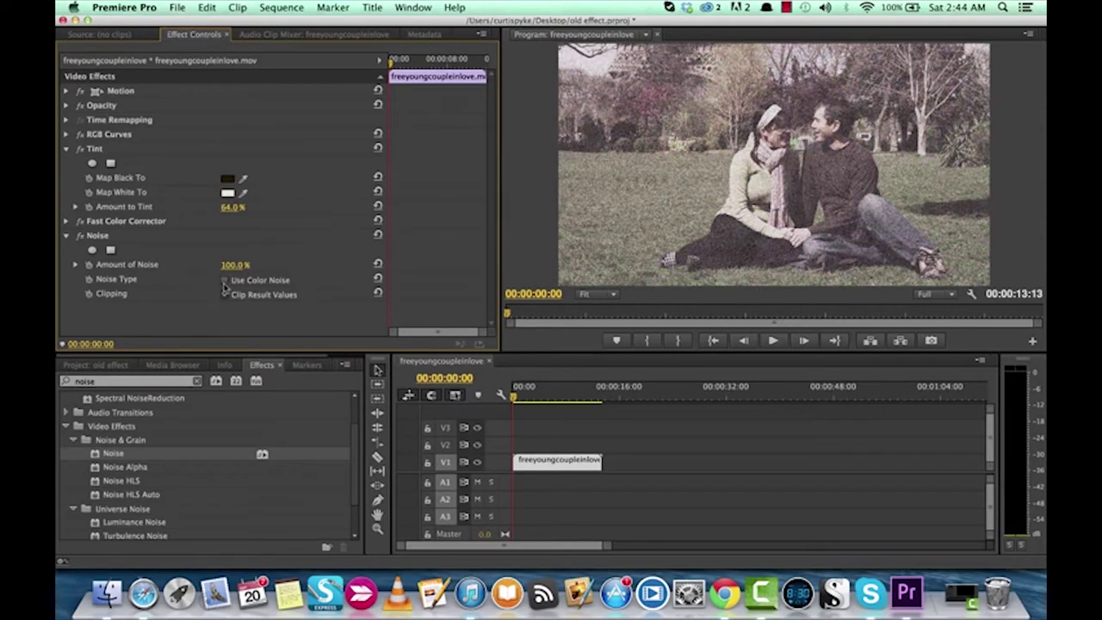
pyautogui.click(225, 281)
# - Set the Amount of Noise to 12%, disable Use Color Noise, and preview the clip
pyautogui.moveTo(235, 264)
pyautogui.mouseDown()
pyautogui.moveTo(203, 264)
pyautogui.moveTo(241, 264)
pyautogui.mouseUp()
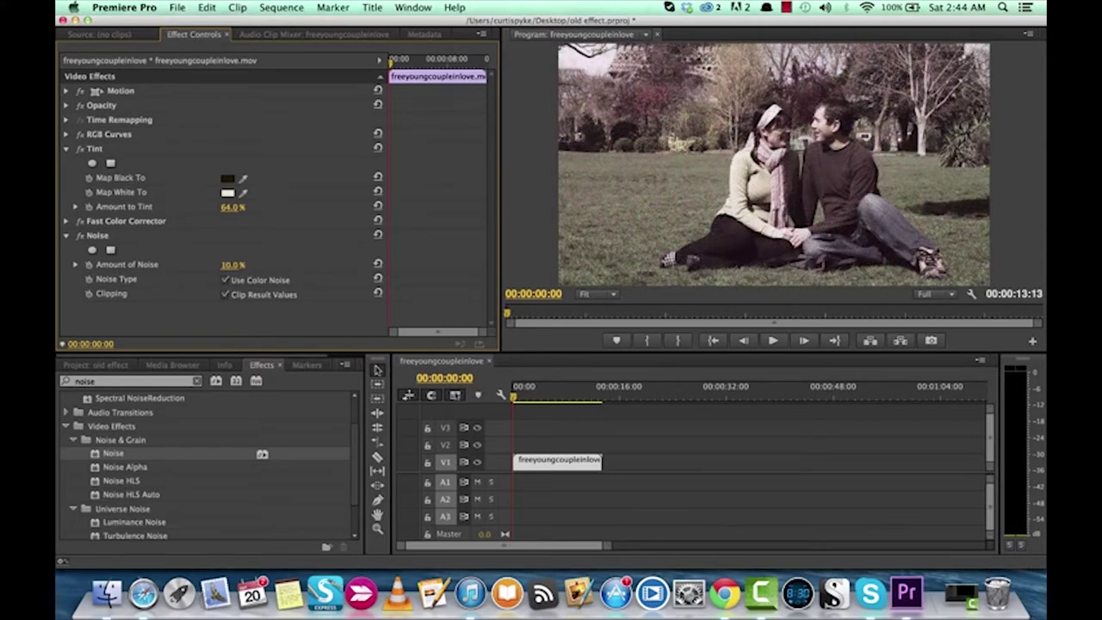
pyautogui.click(226, 281)
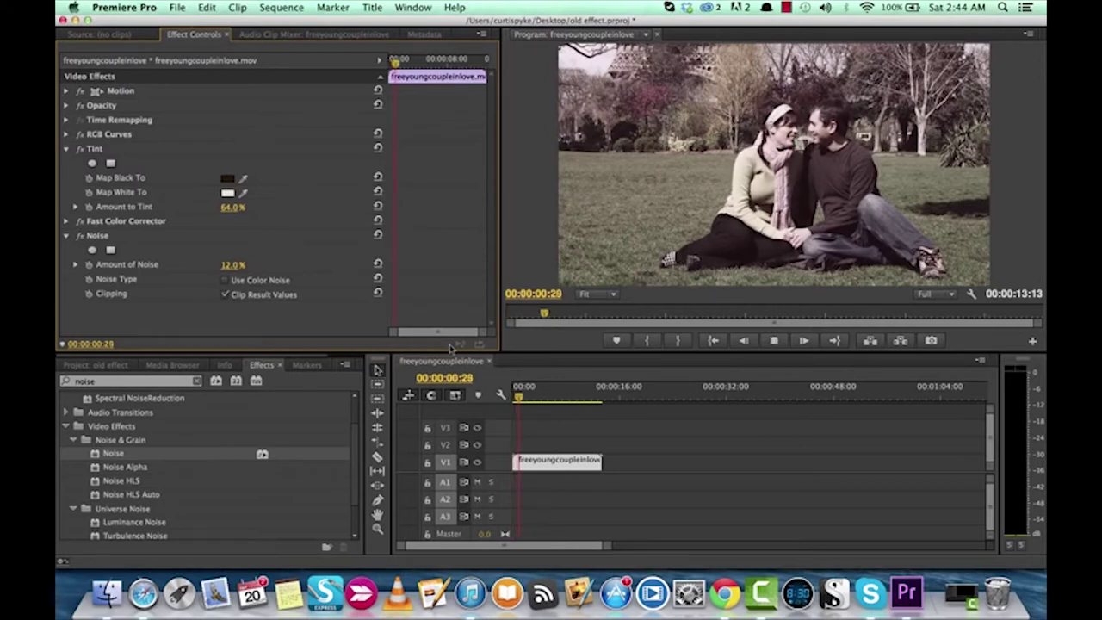
pyautogui.press('space')
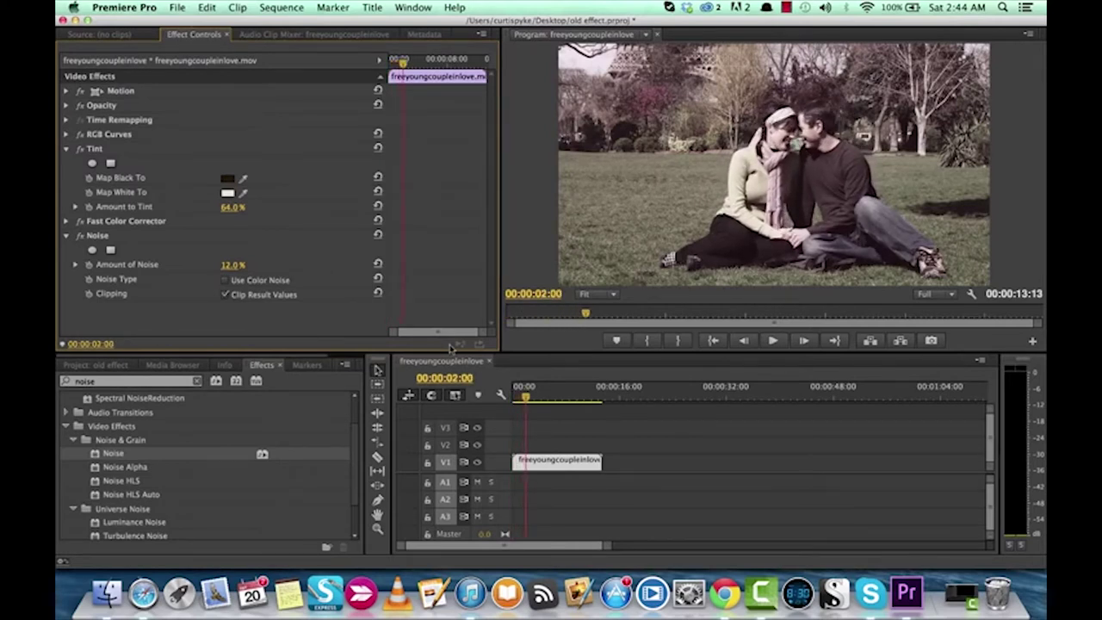
pyautogui.press('Home')
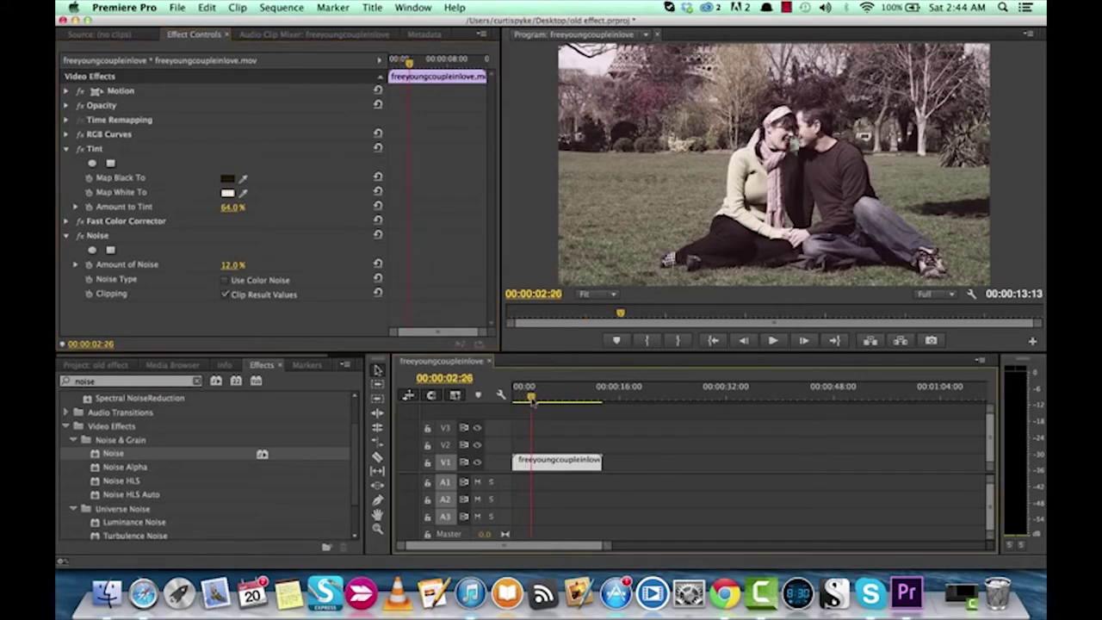
# - Search the effects for "crop" and apply the Crop effect to the freeyoungcoupleinlove clip
pyautogui.hotkey('shift', '7')
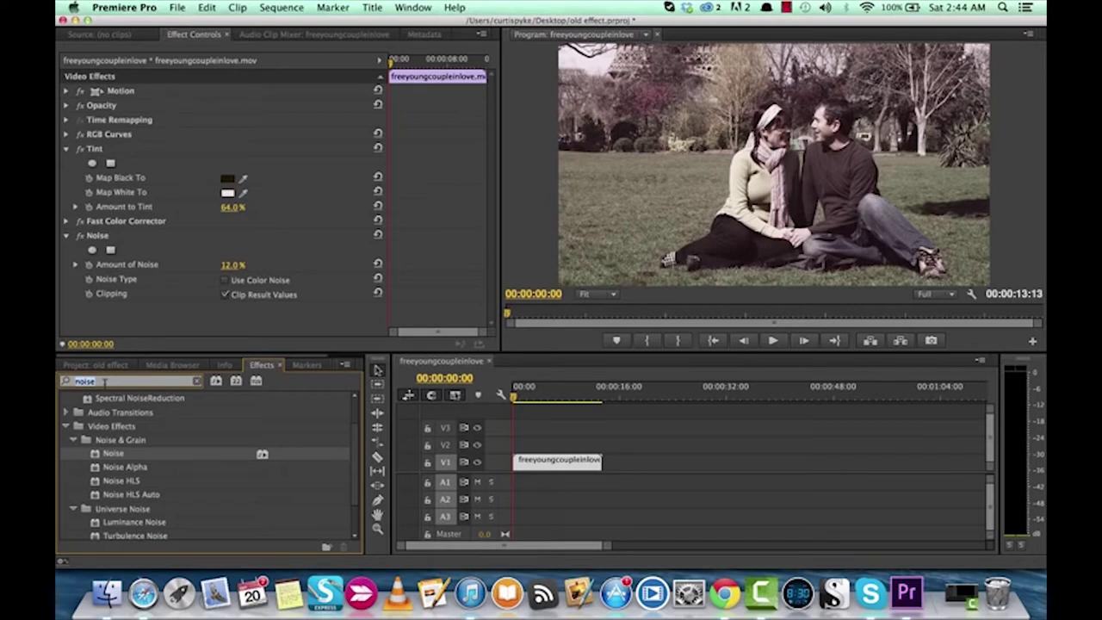
pyautogui.write('crop')
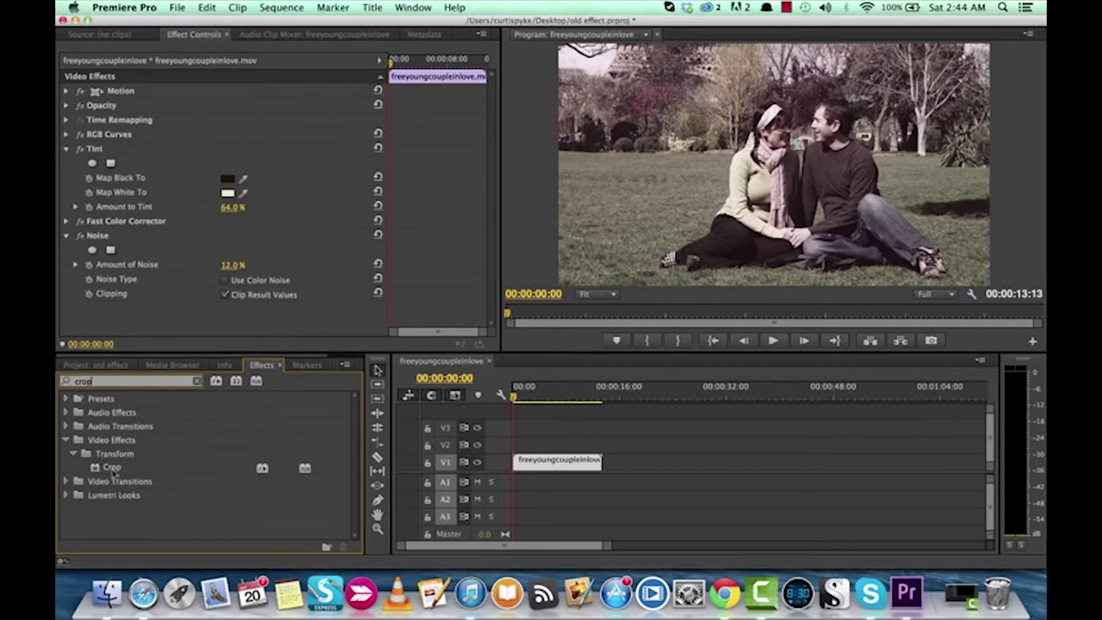
pyautogui.moveTo(113, 469); pyautogui.dragTo(135, 492)
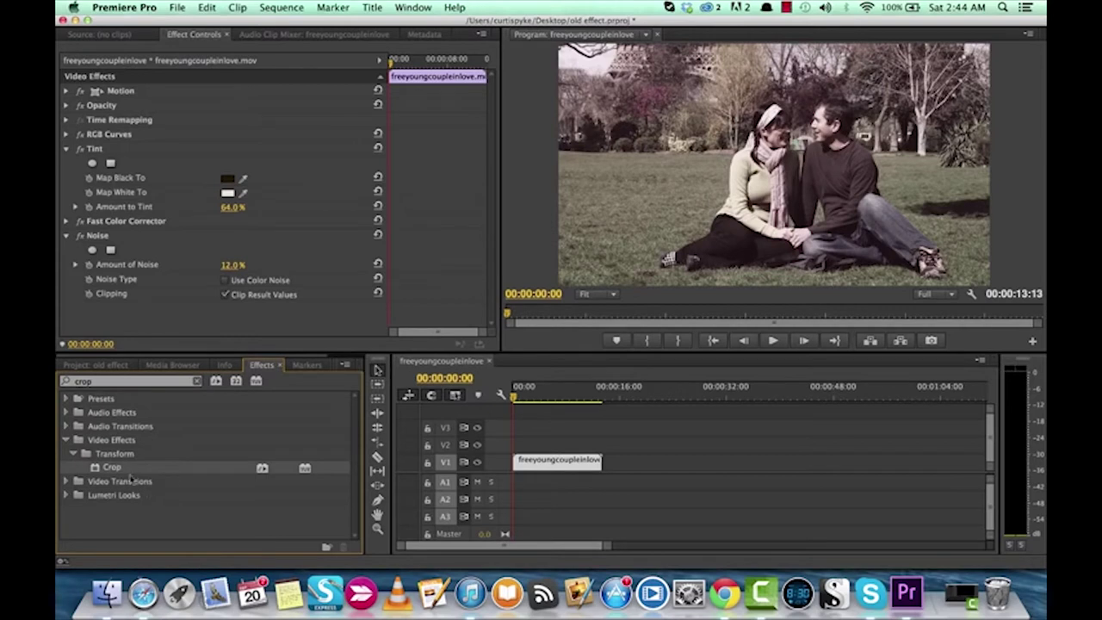
pyautogui.click(119, 388)
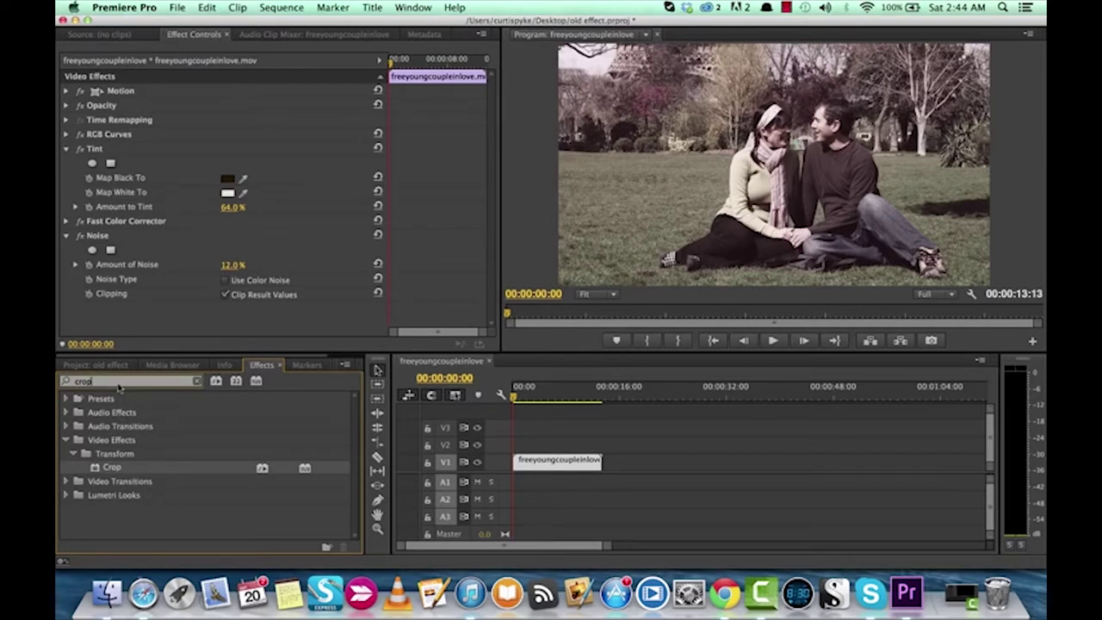
pyautogui.moveTo(112, 469); pyautogui.dragTo(538, 463)
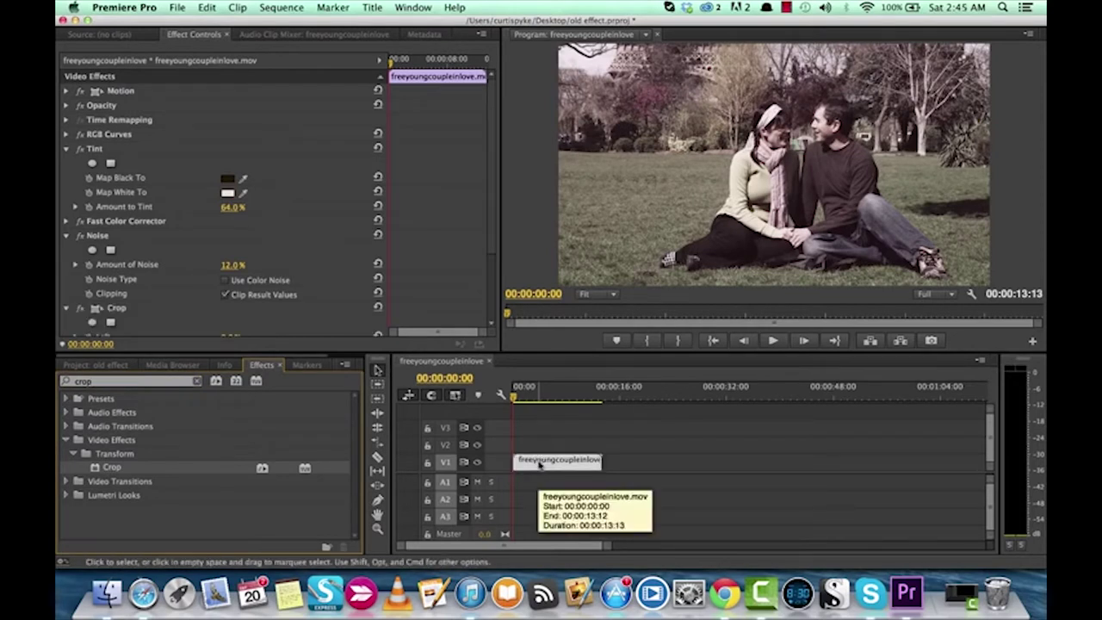
# - Collapse the Noise and Tint settings, and set Crop to 14% for Left and Right and 7% for Top and Bottom
pyautogui.click(66, 236)
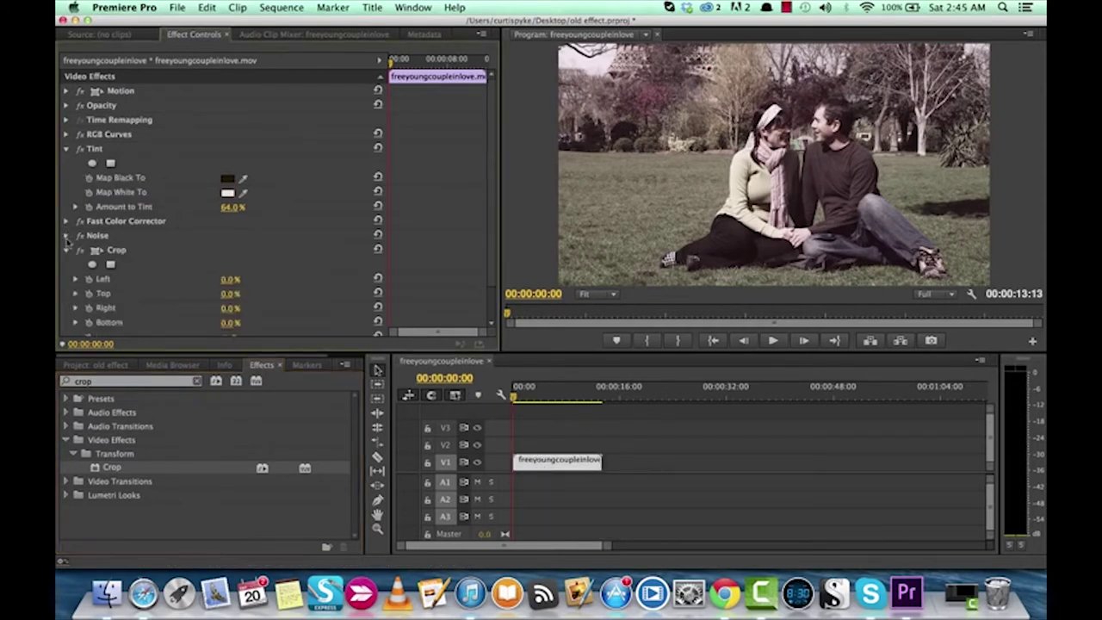
pyautogui.click(67, 149)
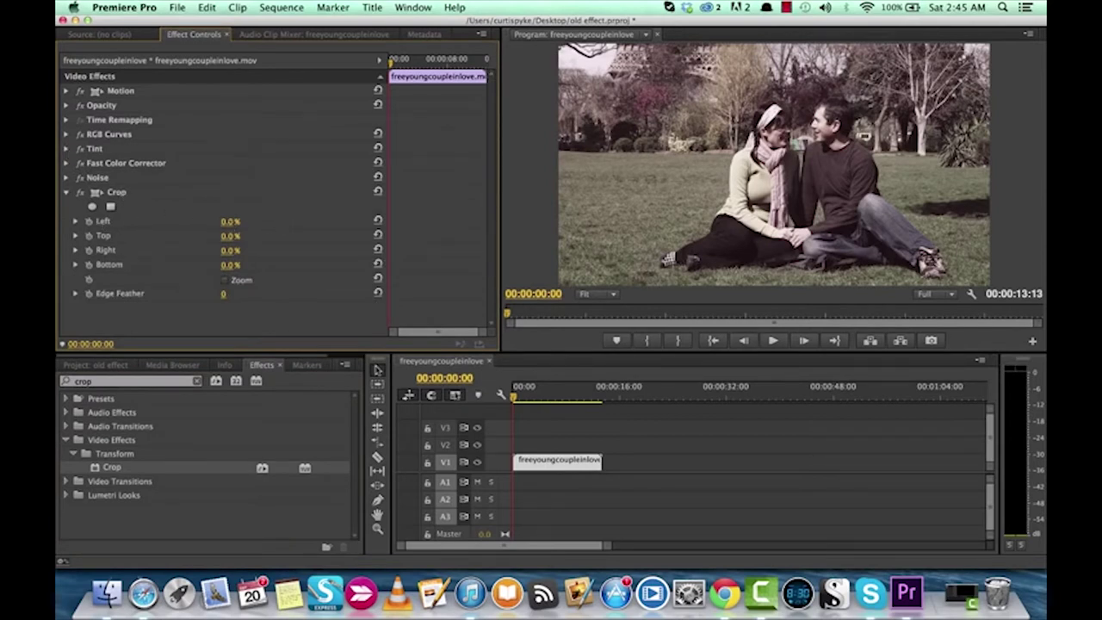
pyautogui.moveTo(230, 222)
pyautogui.mouseDown()
pyautogui.moveTo(286, 222)
pyautogui.moveTo(236, 222)
pyautogui.mouseUp()
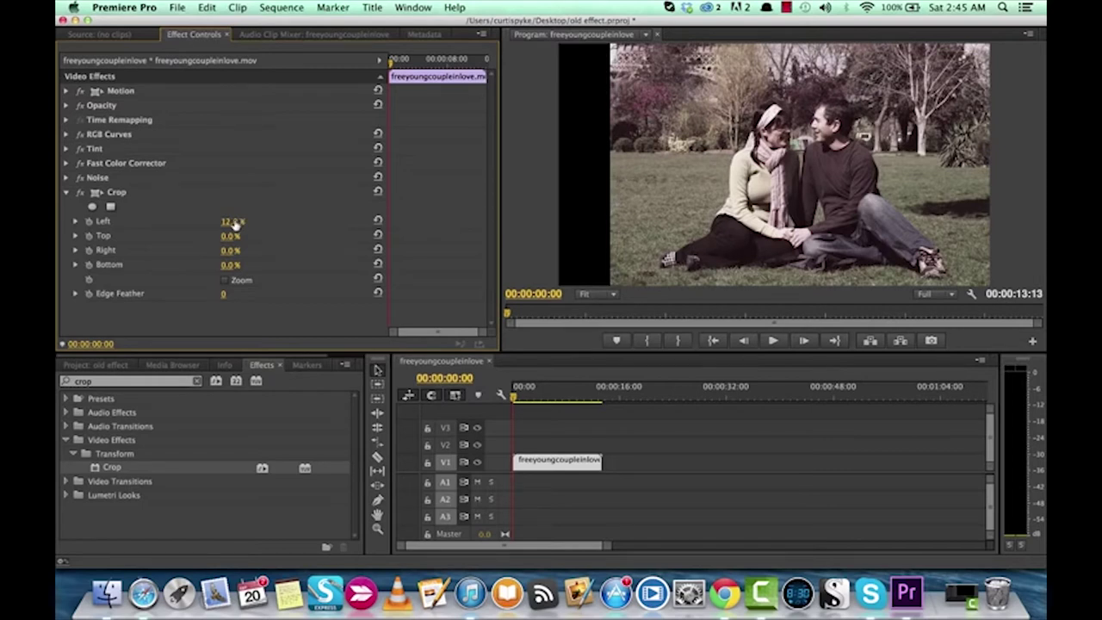
pyautogui.moveTo(236, 222); pyautogui.dragTo(237, 252)
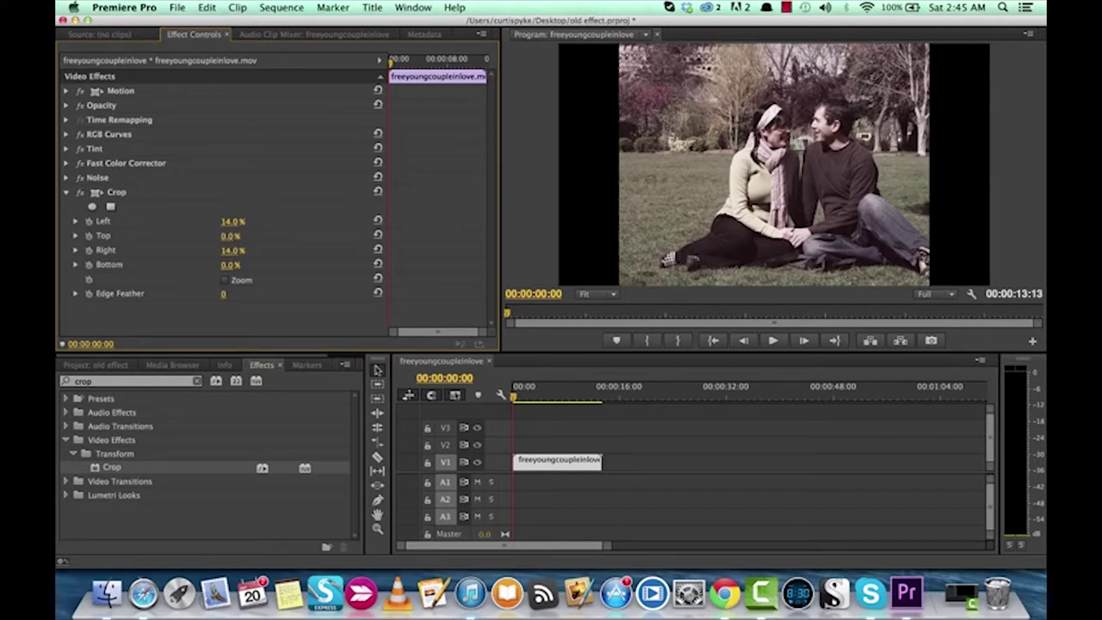
pyautogui.moveTo(230, 235); pyautogui.dragTo(225, 276)
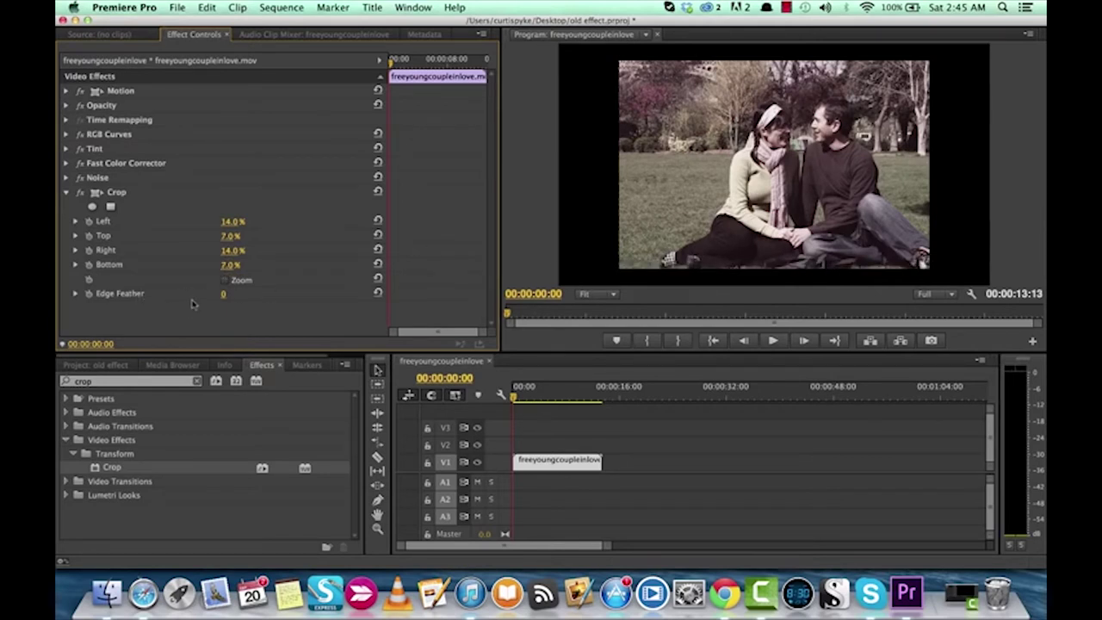
# - Set the Crop effect's Edge Feather to 19 and collapse the Crop settings
pyautogui.moveTo(226, 293)
pyautogui.mouseDown()
pyautogui.moveTo(284, 293)
pyautogui.moveTo(227, 293)
pyautogui.mouseUp()
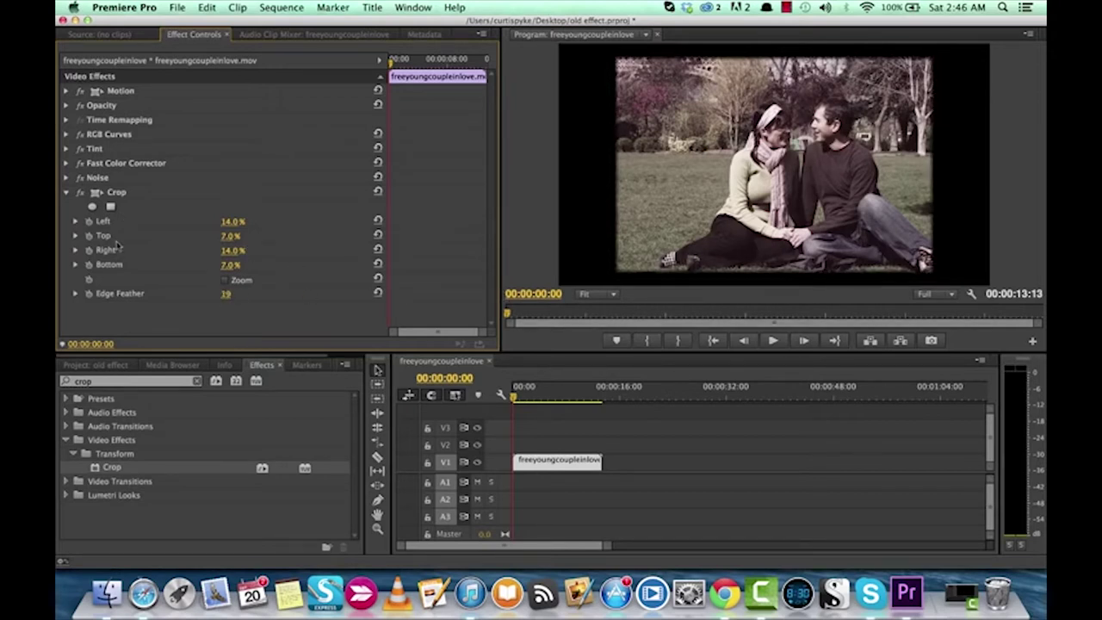
pyautogui.click(66, 192)
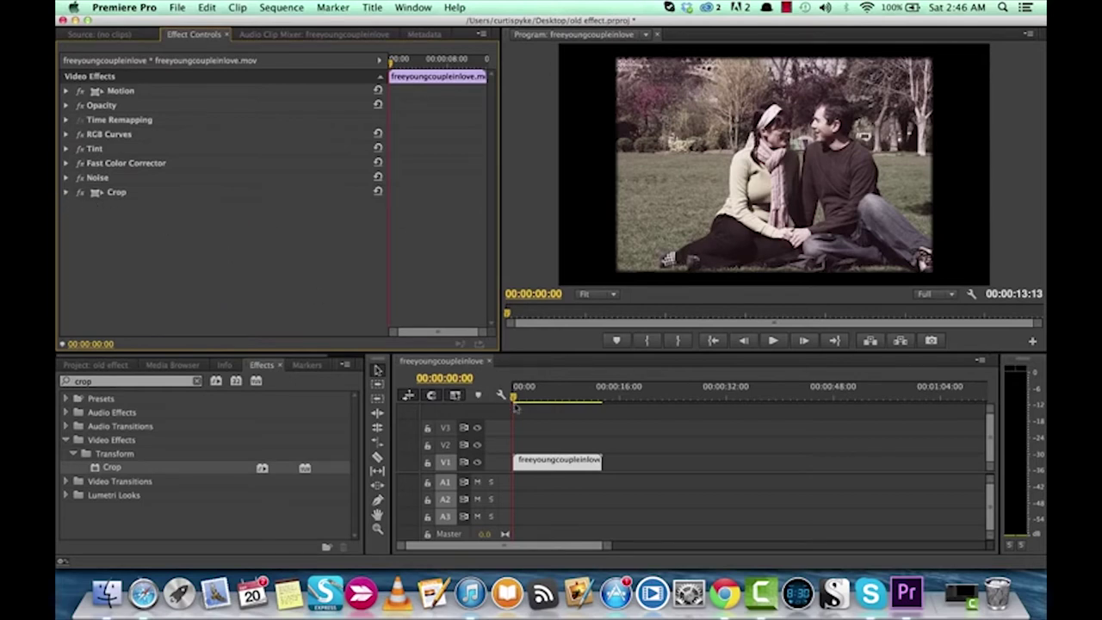
# - Preview the cropped, feathered clip and return the playhead to the start of the sequence
pyautogui.click(516, 407)
pyautogui.press('space')
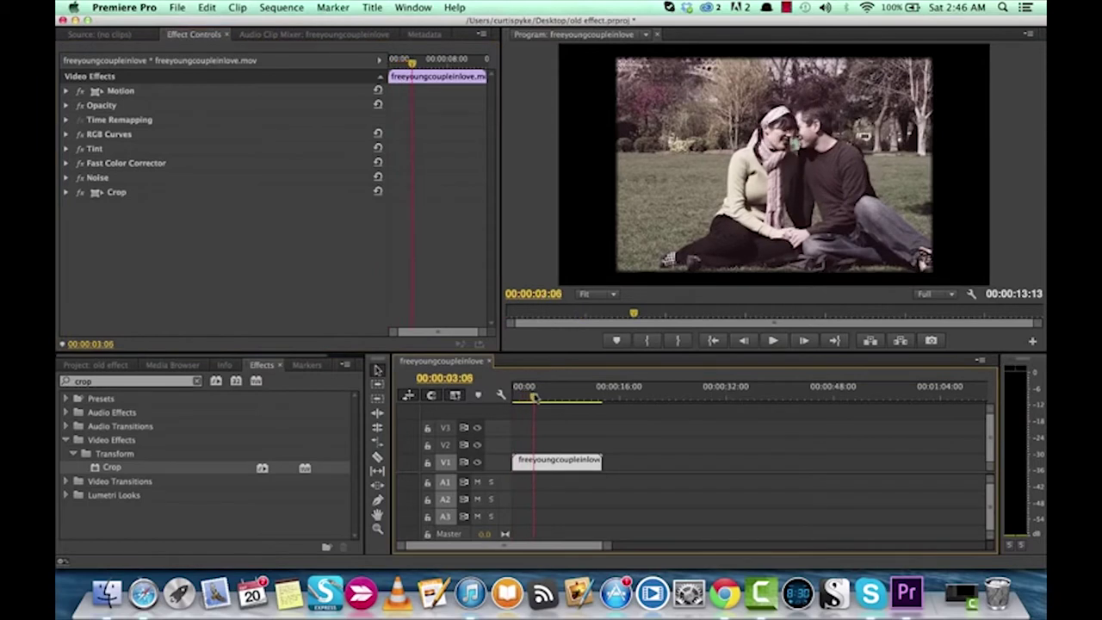
pyautogui.click(515, 397)
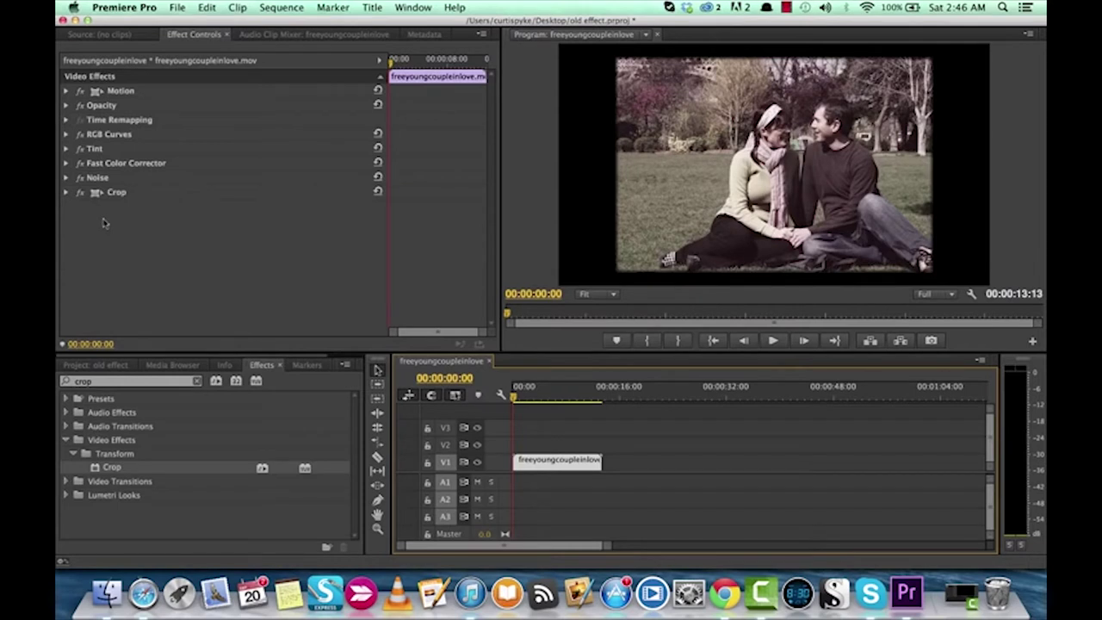
# - Search the effects for "roughen" and apply Roughen Edges to the freeyoungcoupleinlove clip
pyautogui.click(117, 388)
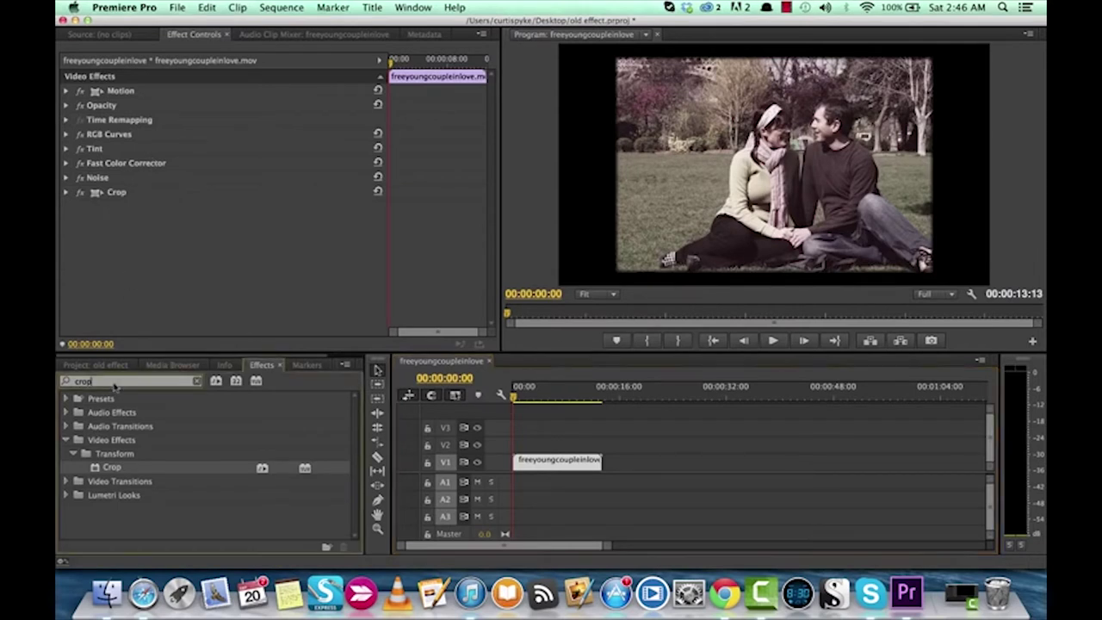
pyautogui.write('roughen')
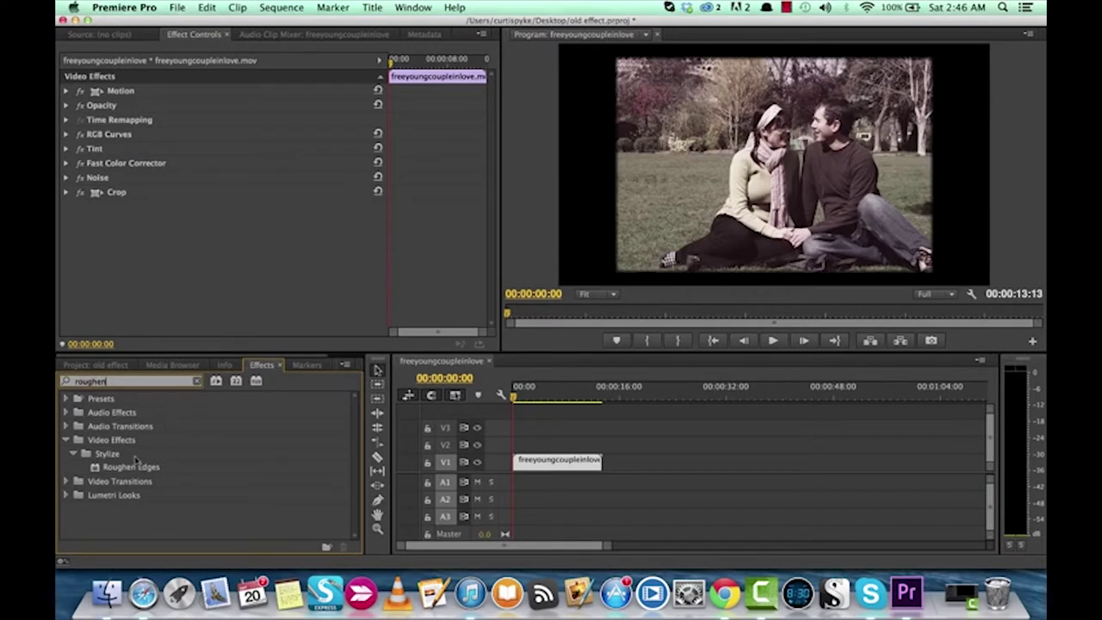
pyautogui.click(129, 467)
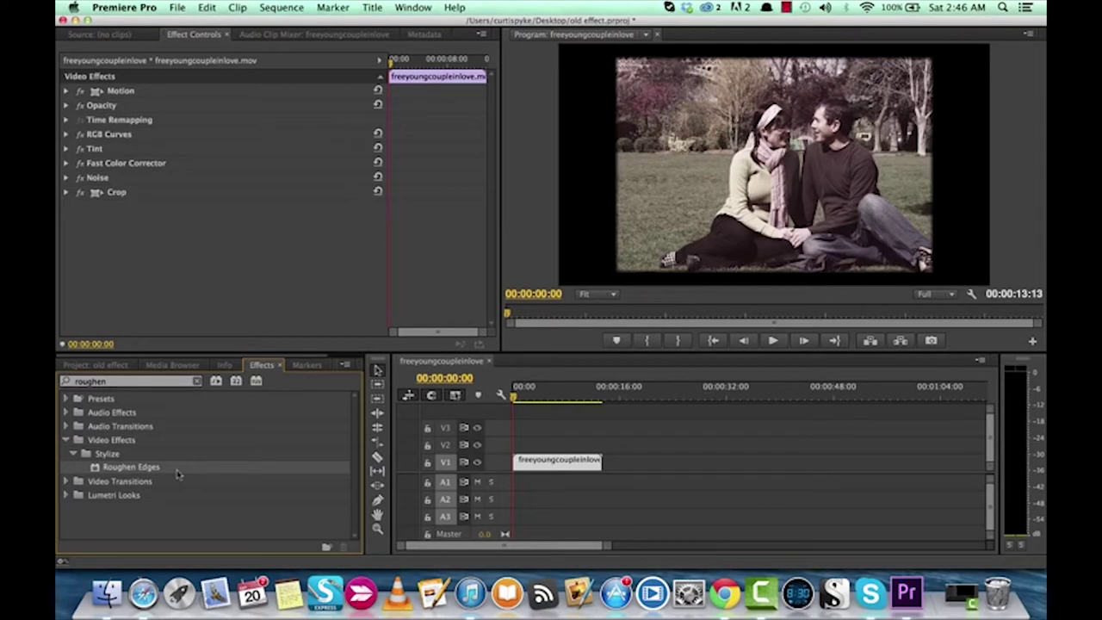
pyautogui.moveTo(140, 469); pyautogui.dragTo(539, 462)
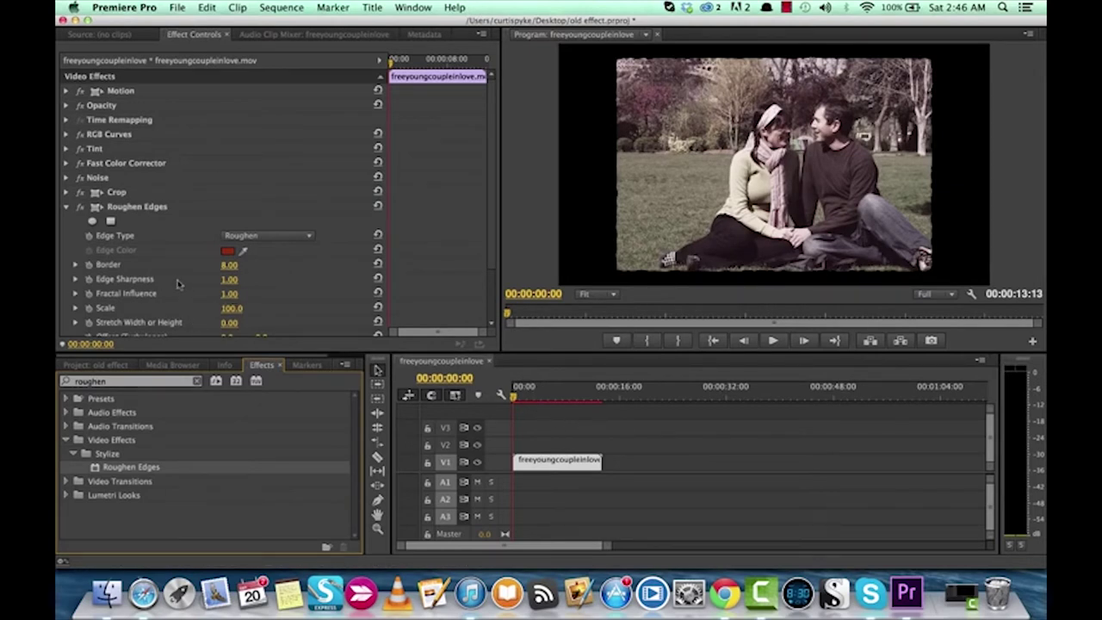
pyautogui.scroll(-1, 178, 284)
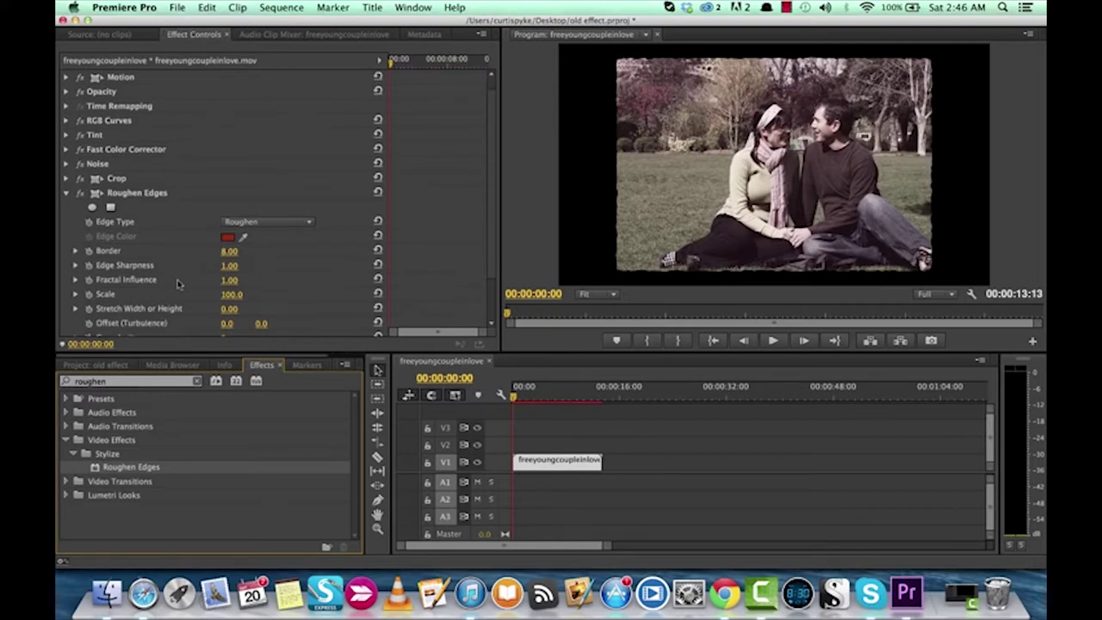
pyautogui.click(253, 225)
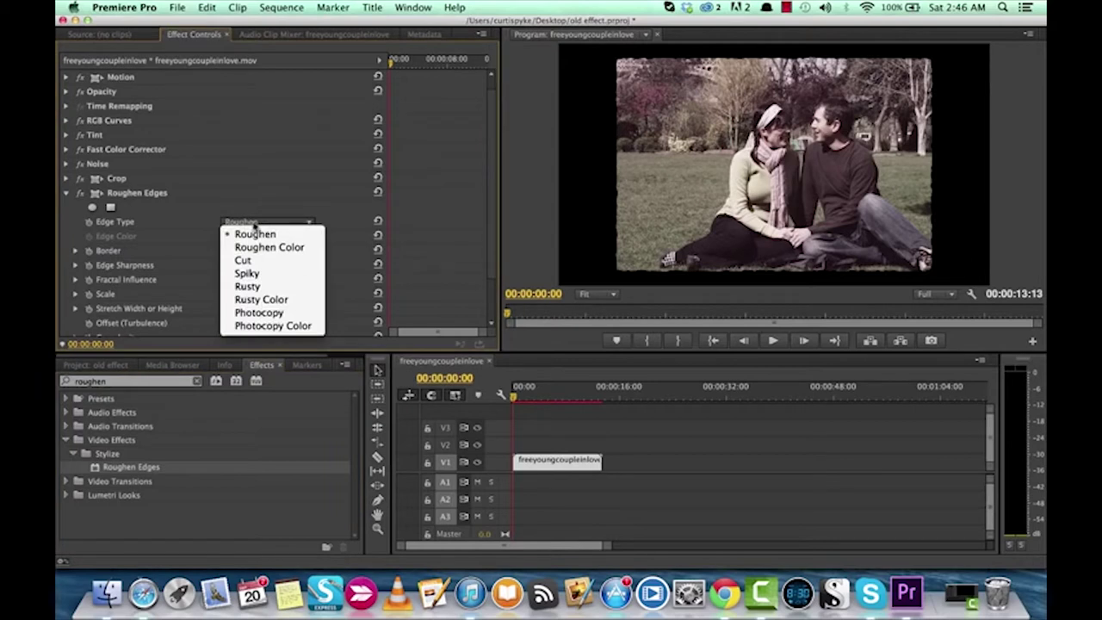
pyautogui.click(254, 225)
pyautogui.click(254, 226)
pyautogui.click(253, 224)
# - Set the Roughen Edges Border to 70 and Edge Sharpness to 0.20
pyautogui.scroll(-1, 142, 262)
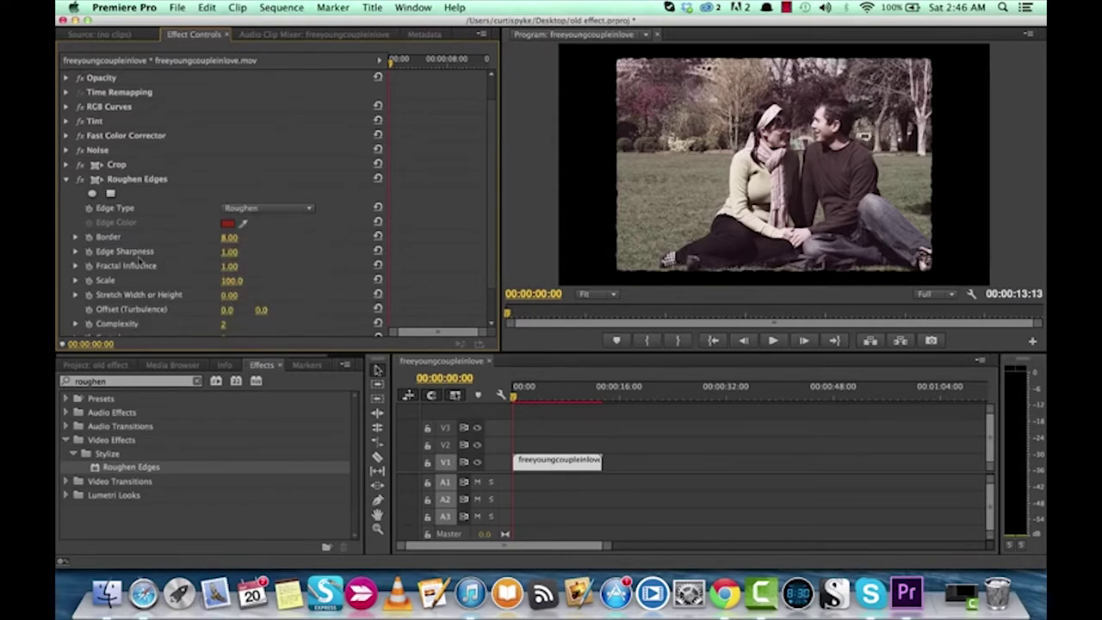
pyautogui.scroll(-1, 149, 248)
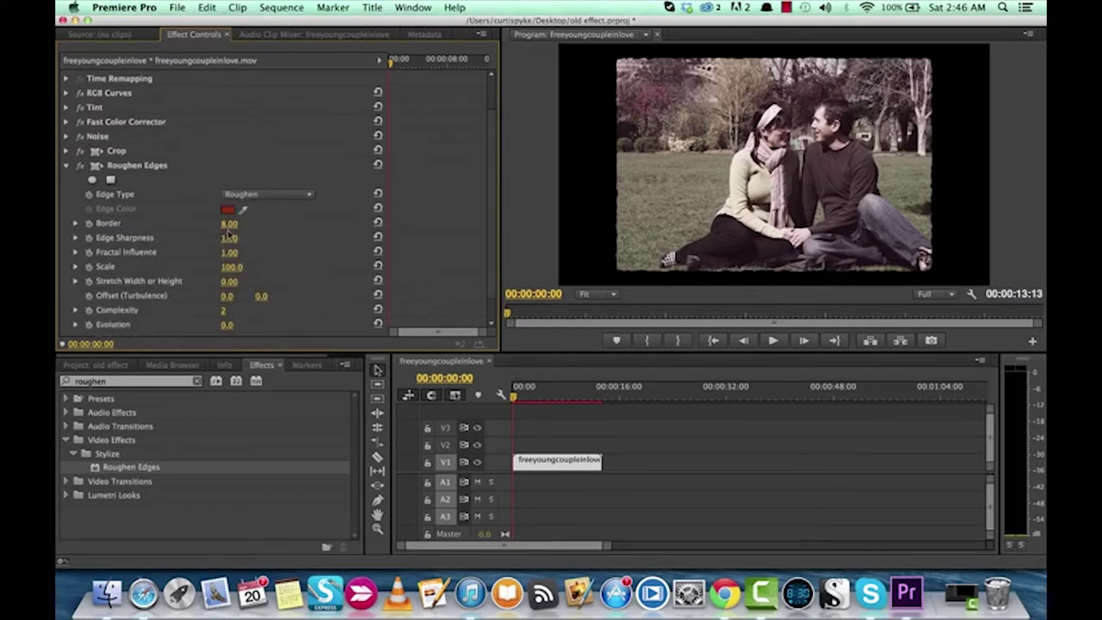
pyautogui.moveTo(229, 224); pyautogui.dragTo(264, 223)
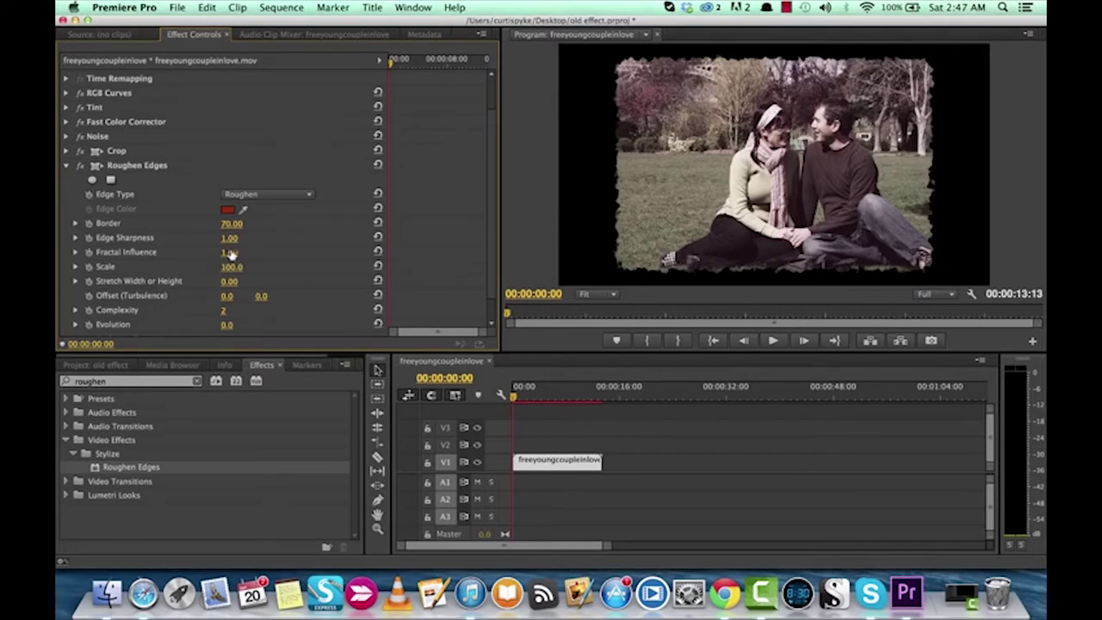
pyautogui.moveTo(228, 244)
pyautogui.mouseDown()
pyautogui.moveTo(276, 245)
pyautogui.moveTo(242, 248)
pyautogui.mouseUp()
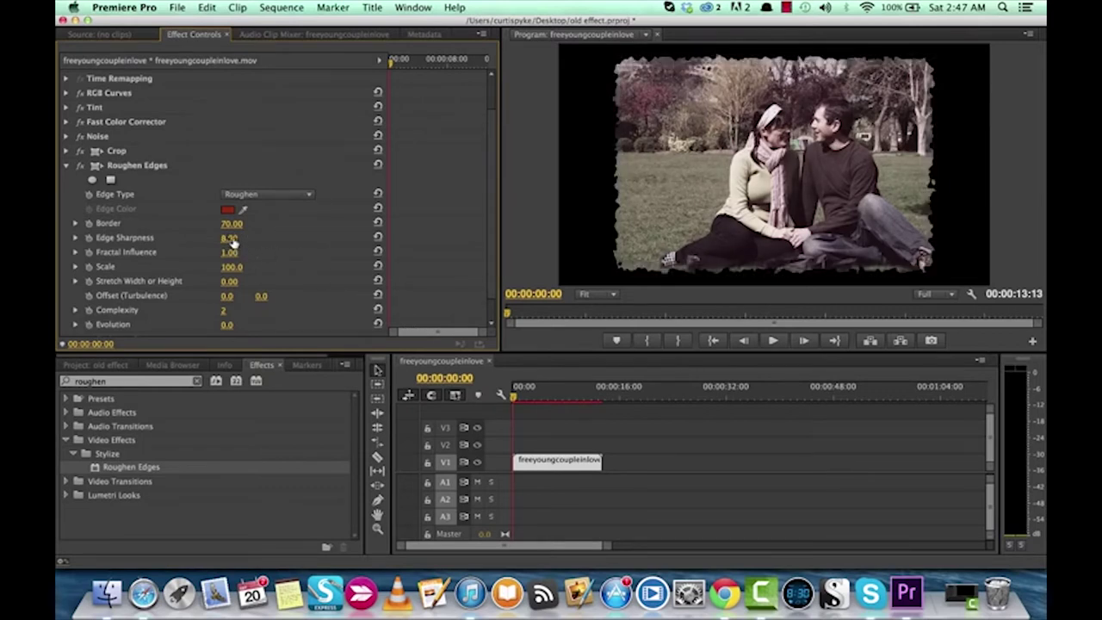
pyautogui.moveTo(234, 243)
pyautogui.mouseDown()
pyautogui.moveTo(207, 244)
pyautogui.moveTo(216, 244)
pyautogui.mouseUp()
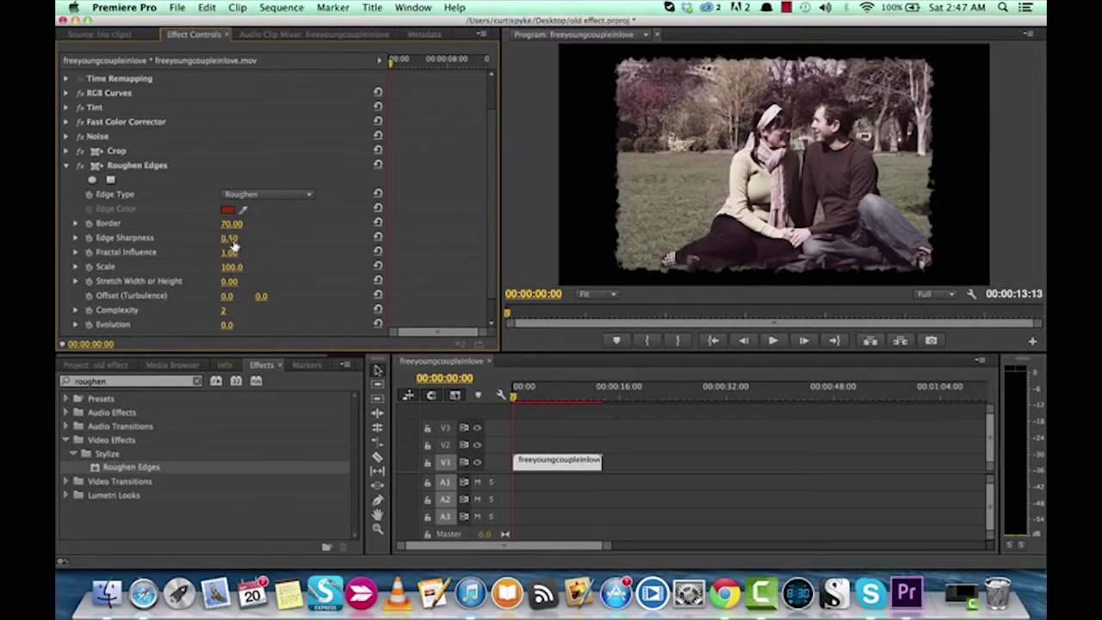
# - Preview the clip with its roughened border and return the playhead to the start of the sequence
pyautogui.press('space')
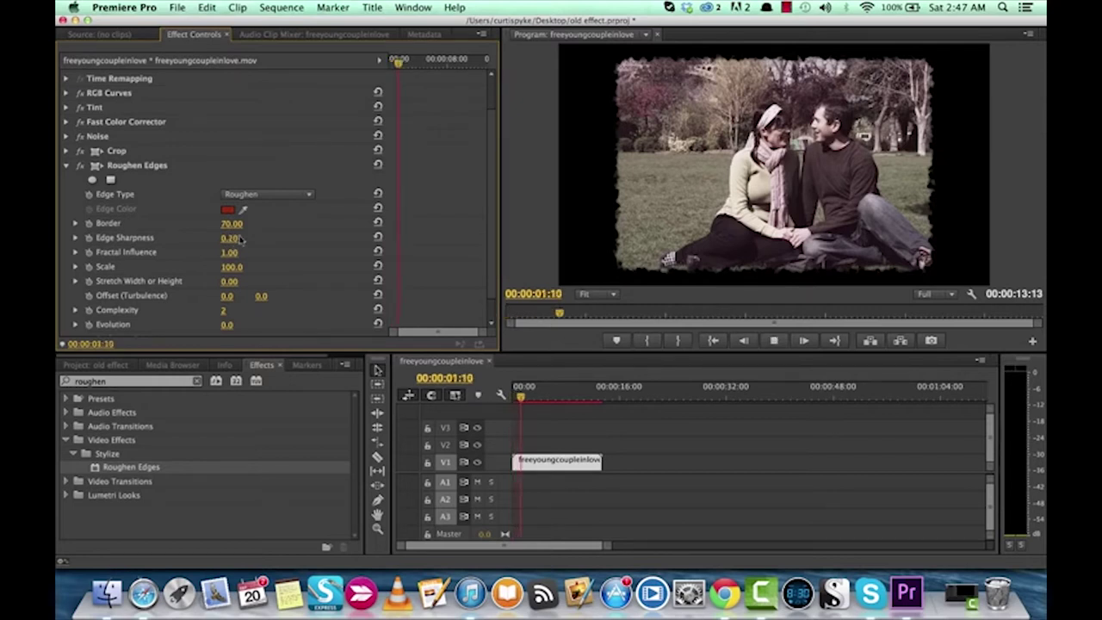
pyautogui.press('space')
pyautogui.click(544, 397)
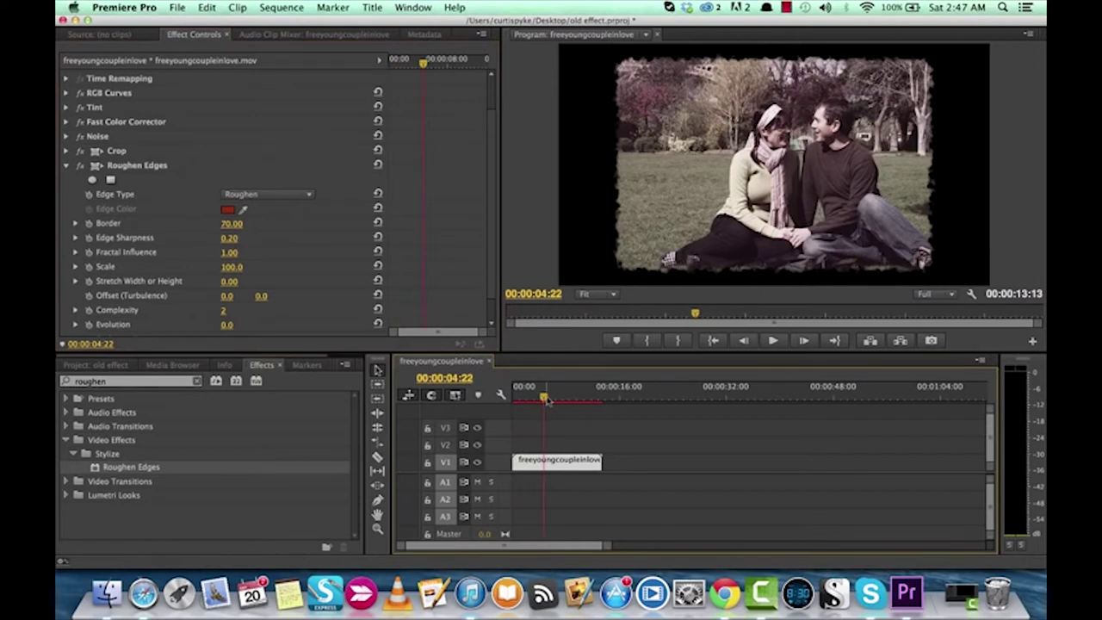
pyautogui.moveTo(547, 400); pyautogui.dragTo(500, 399)
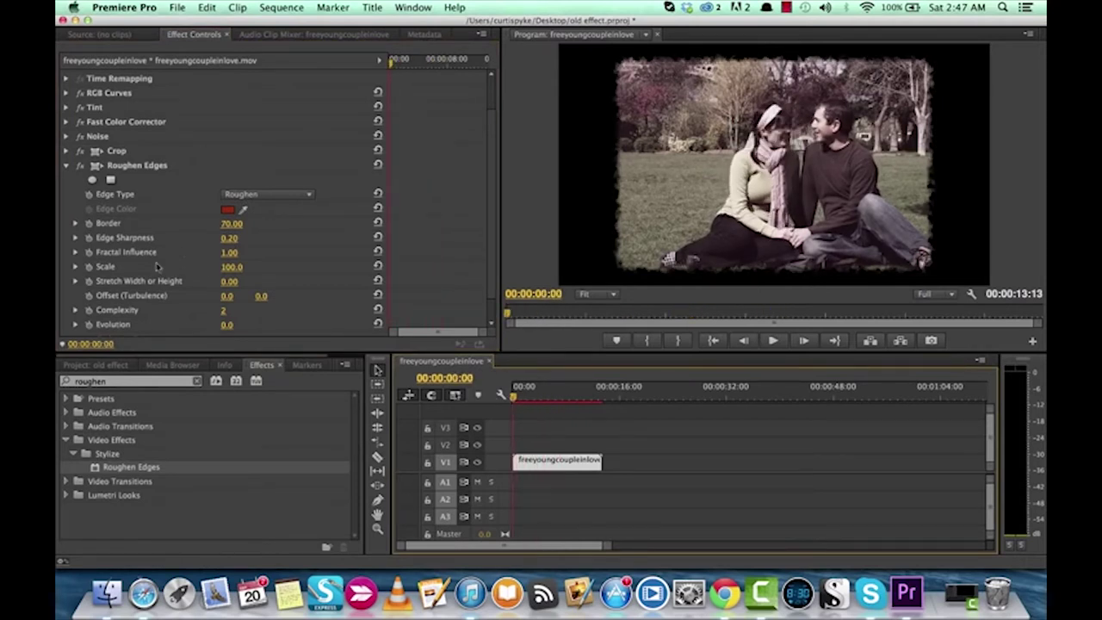
# - Increase the Scale of the Roughen Edges effect to 547
pyautogui.click(220, 274)
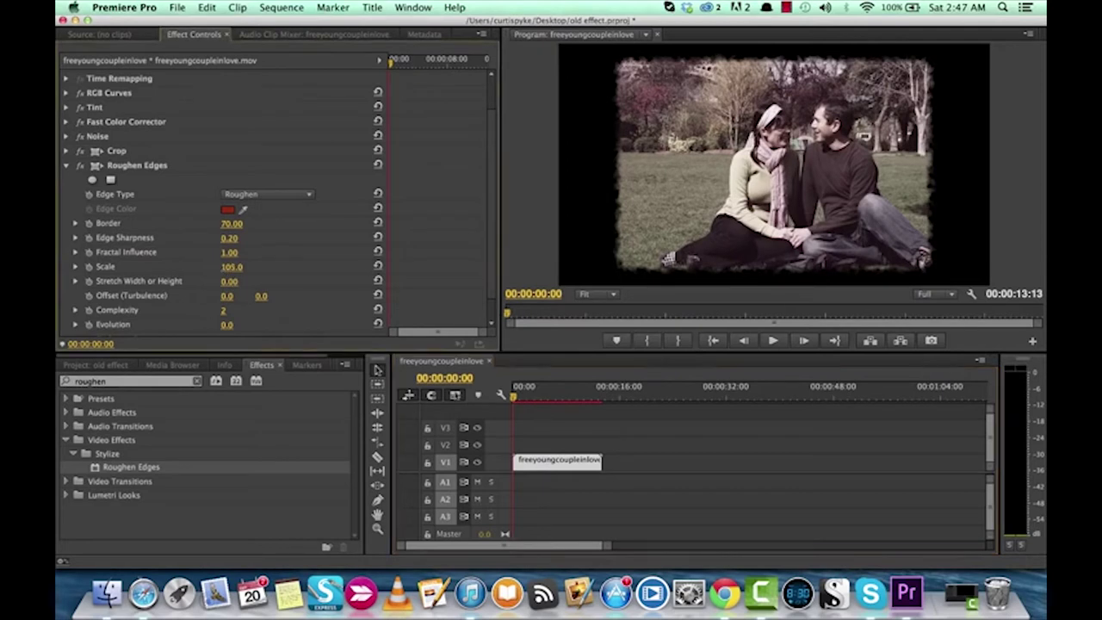
pyautogui.moveTo(232, 267); pyautogui.dragTo(330, 267)
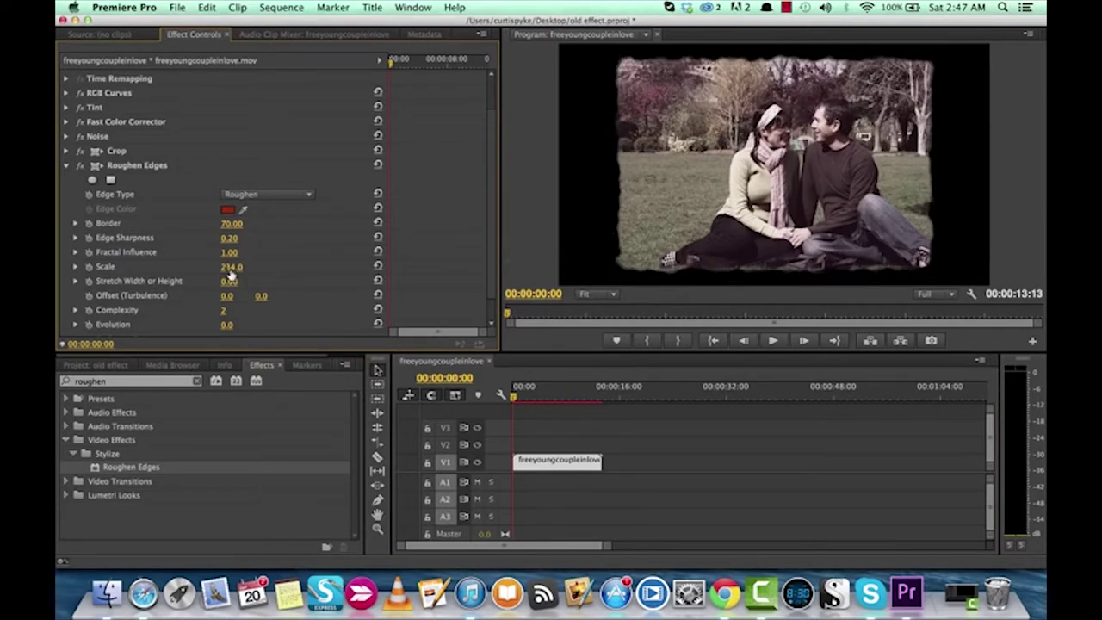
pyautogui.moveTo(227, 278); pyautogui.dragTo(230, 267)
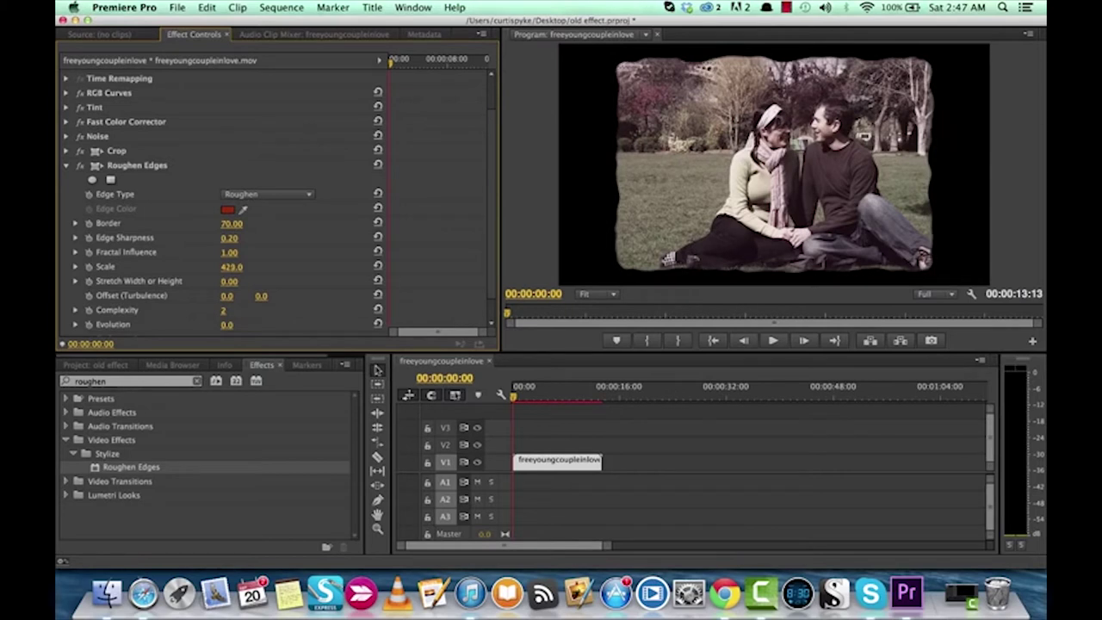
pyautogui.moveTo(231, 267); pyautogui.dragTo(231, 267)
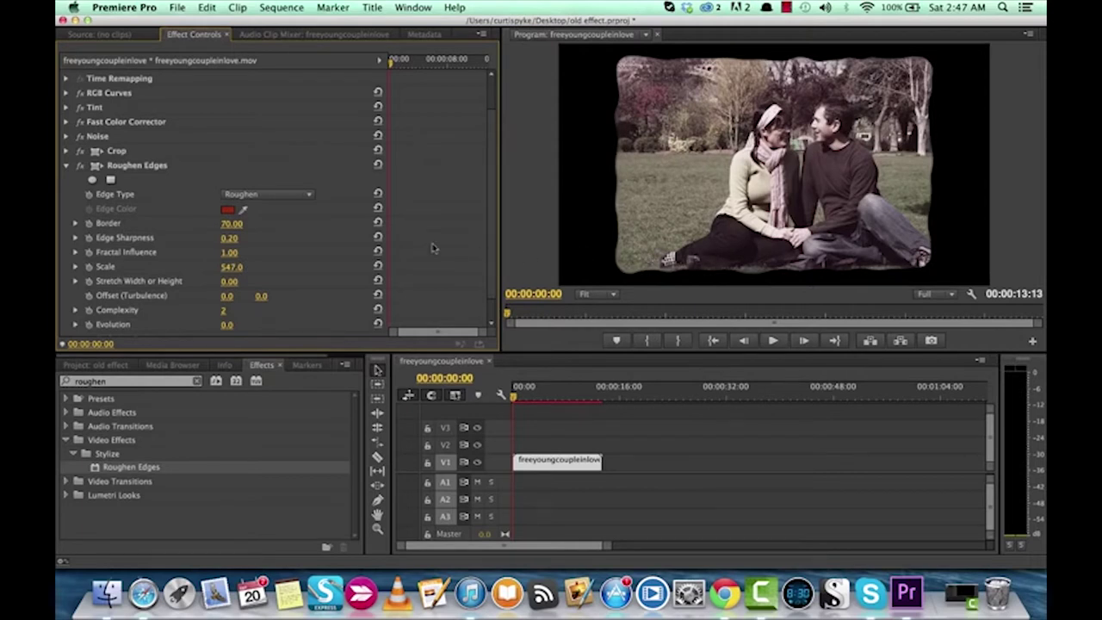
# - Set the Fractal Influence of the Roughen Edges effect to 0.50
pyautogui.scroll(-2, 172, 314)
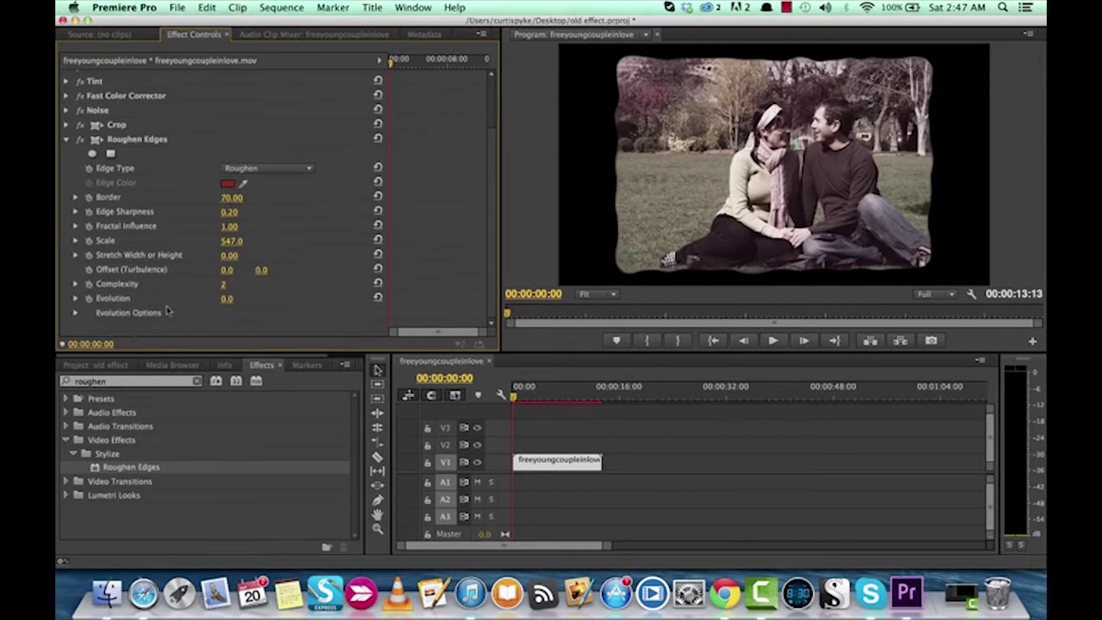
pyautogui.scroll(2, 168, 312)
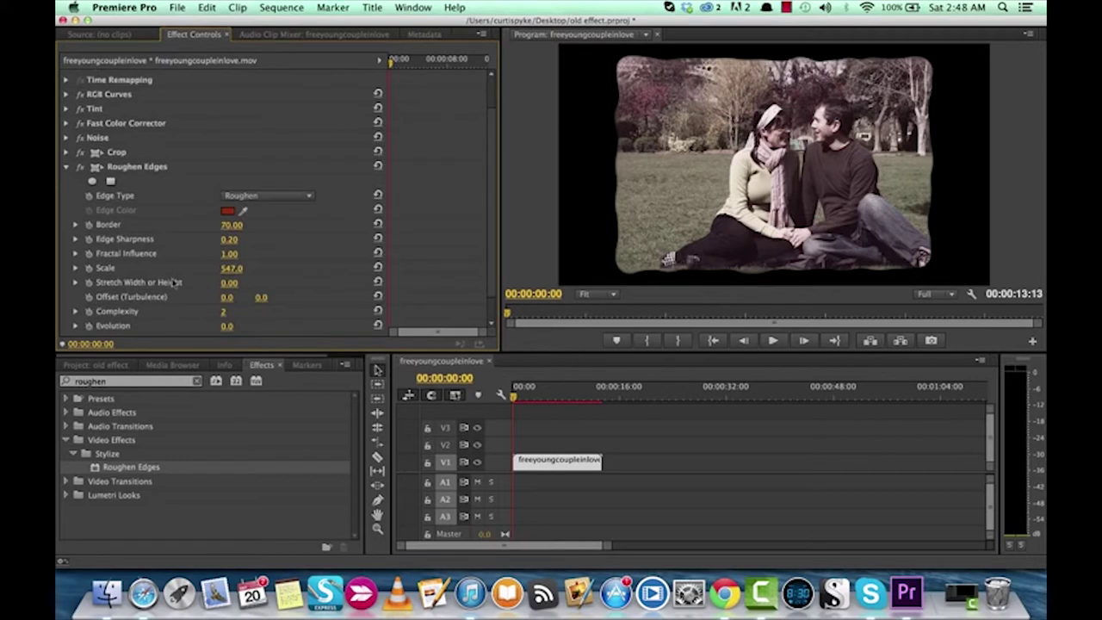
pyautogui.scroll(-1, 175, 283)
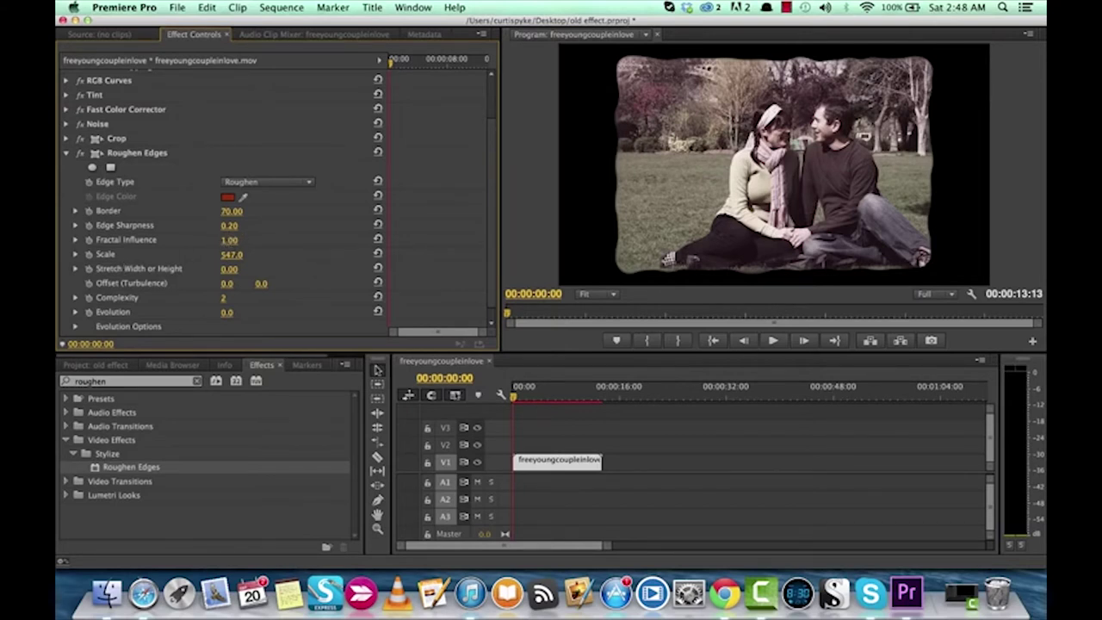
pyautogui.click(231, 240)
pyautogui.write('1')
pyautogui.press('Return')
pyautogui.click(229, 240)
pyautogui.write('1')
pyautogui.press('Return')
pyautogui.moveTo(229, 240); pyautogui.dragTo(258, 240)
# - Preview the clip with the reduced Fractal Influence and bring the playhead back near the start
pyautogui.press('space')
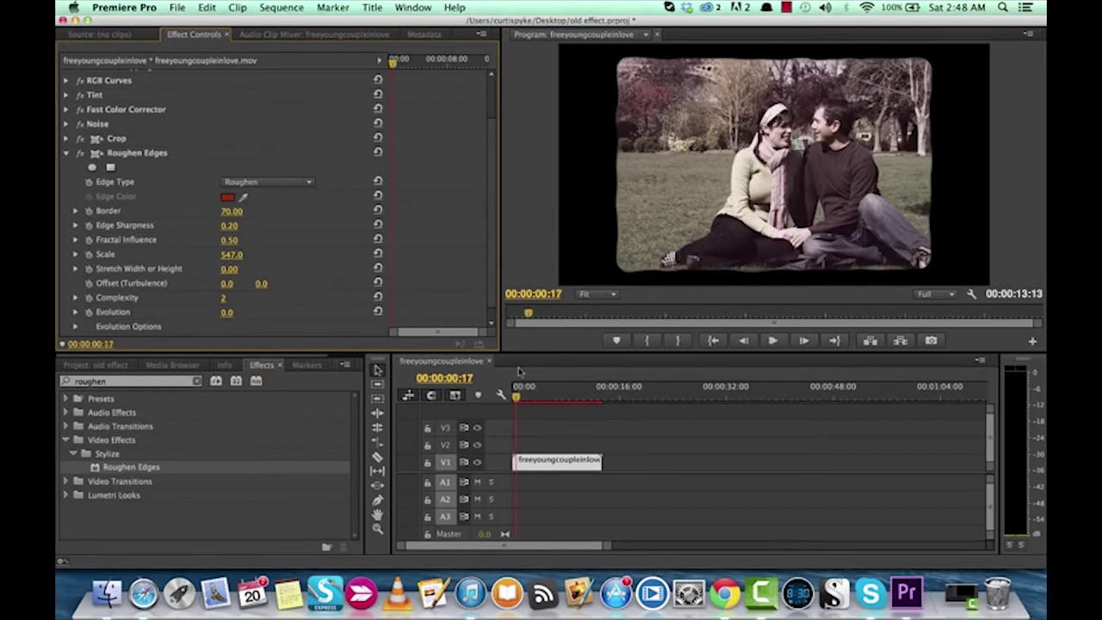
pyautogui.moveTo(524, 396)
pyautogui.mouseDown()
pyautogui.moveTo(539, 402)
pyautogui.moveTo(527, 398)
pyautogui.mouseUp()
pyautogui.press('space')
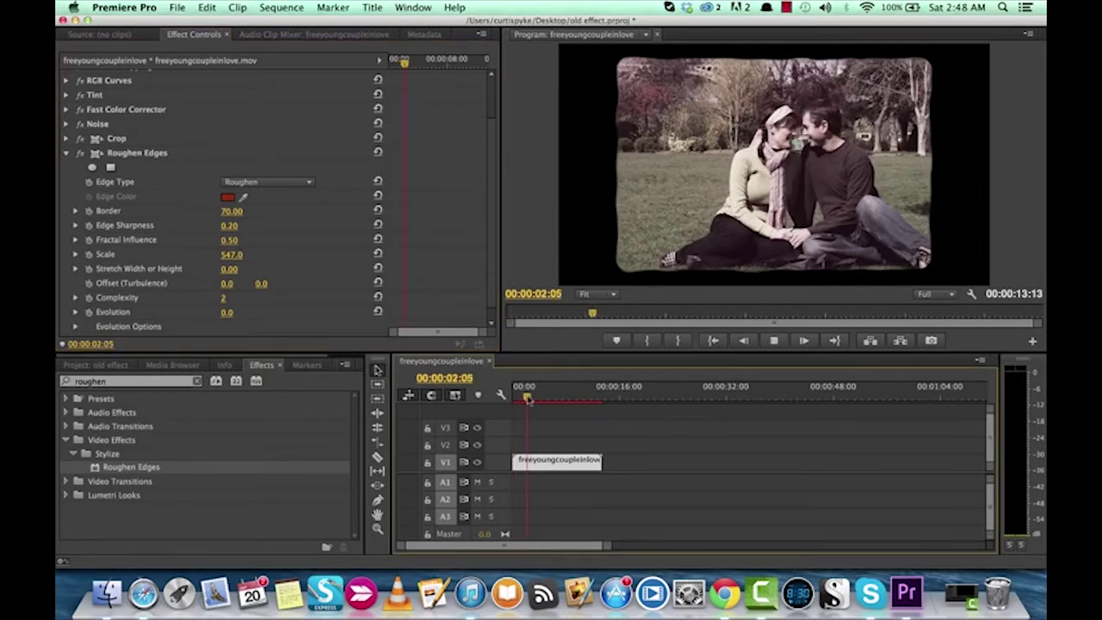
pyautogui.click(514, 396)
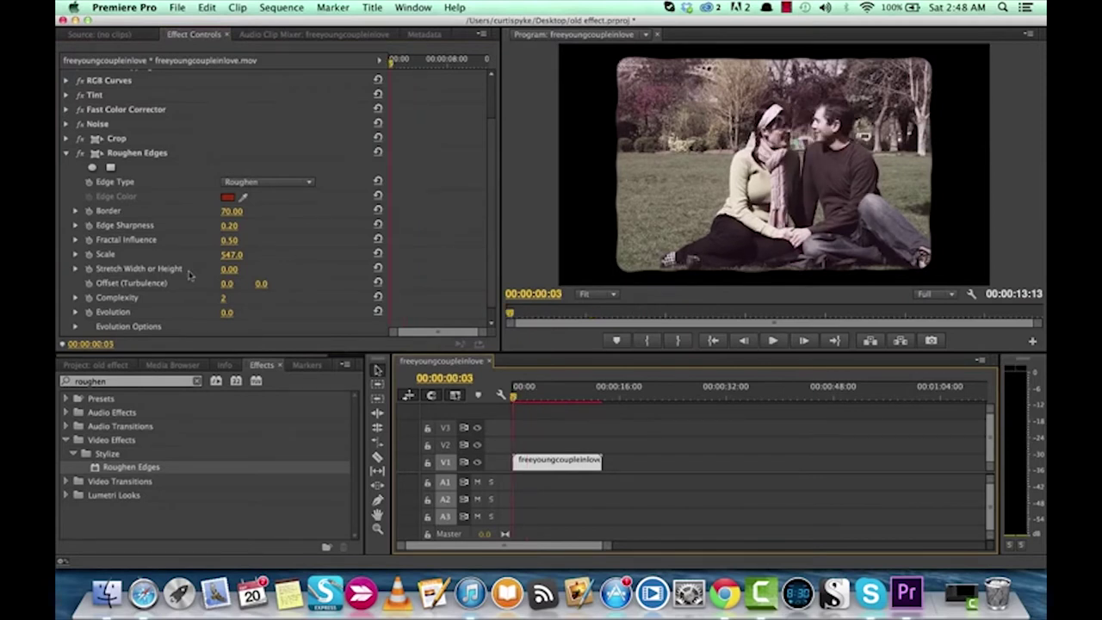
# - Set Stretch Width or Height of Roughen Edges to 21.80, preview the clip and return the playhead to the start
pyautogui.scroll(-1, 259, 307)
pyautogui.moveTo(228, 255); pyautogui.dragTo(238, 258)
pyautogui.press('space')
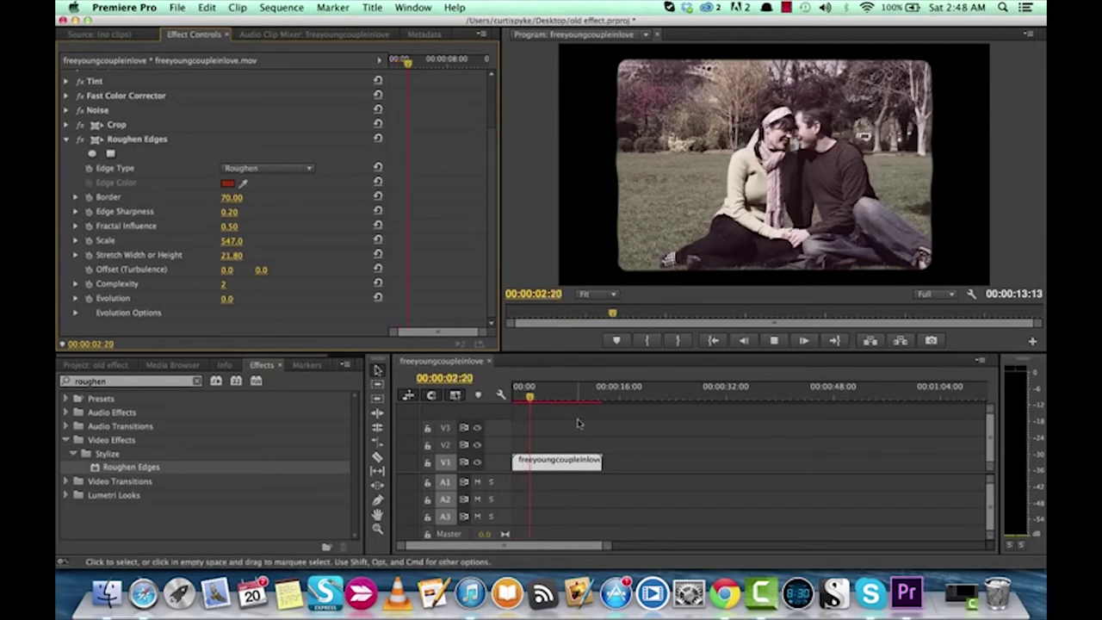
pyautogui.press('space')
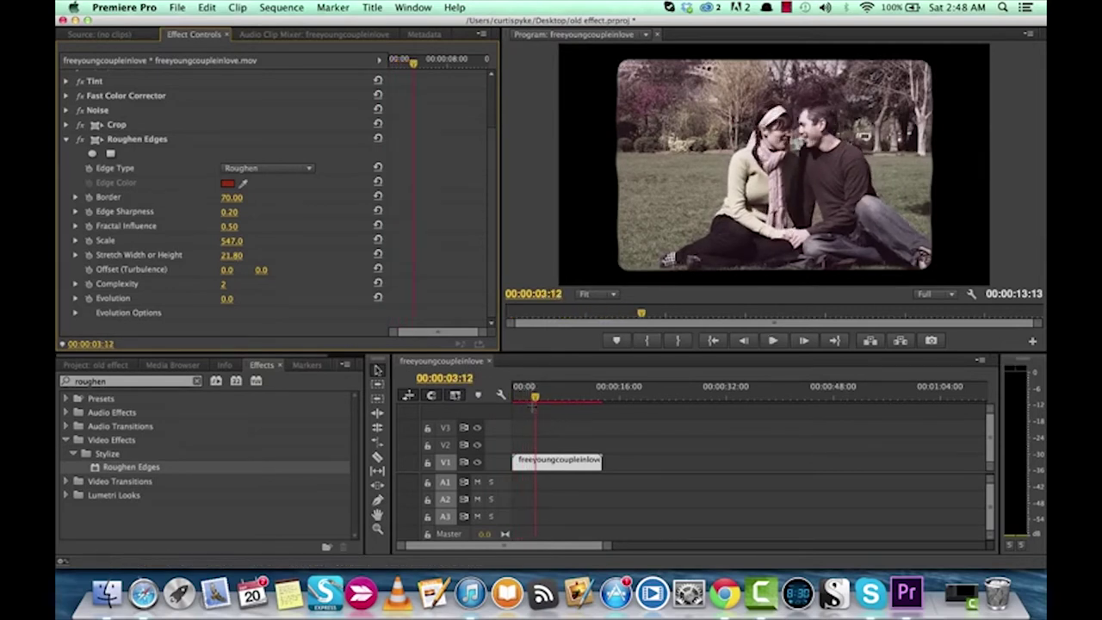
pyautogui.moveTo(534, 398); pyautogui.dragTo(531, 397)
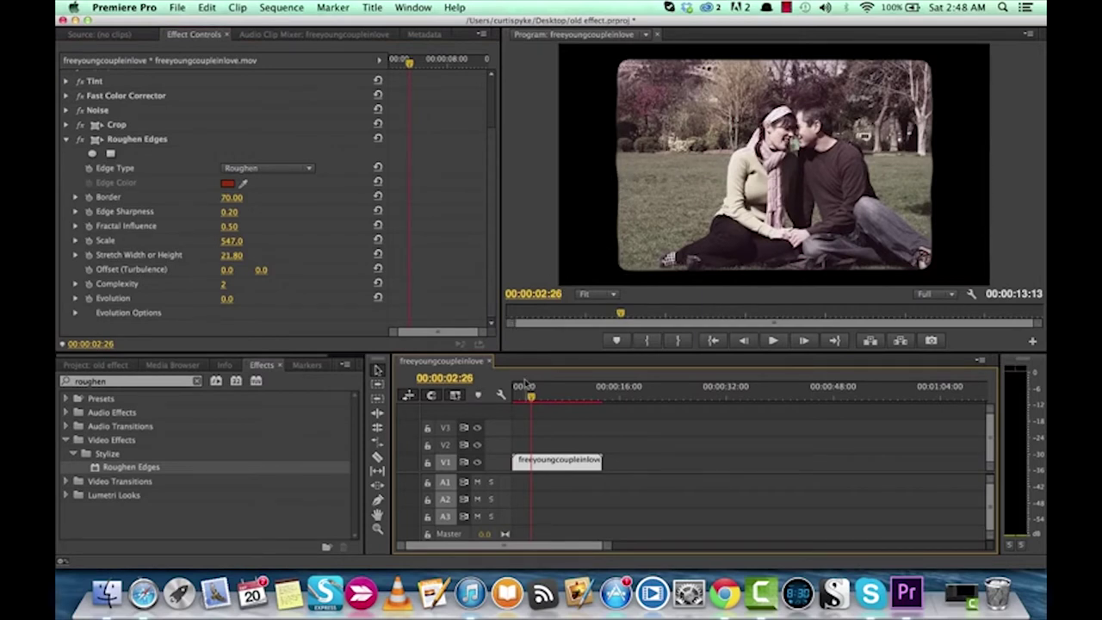
pyautogui.moveTo(531, 395); pyautogui.dragTo(512, 396)
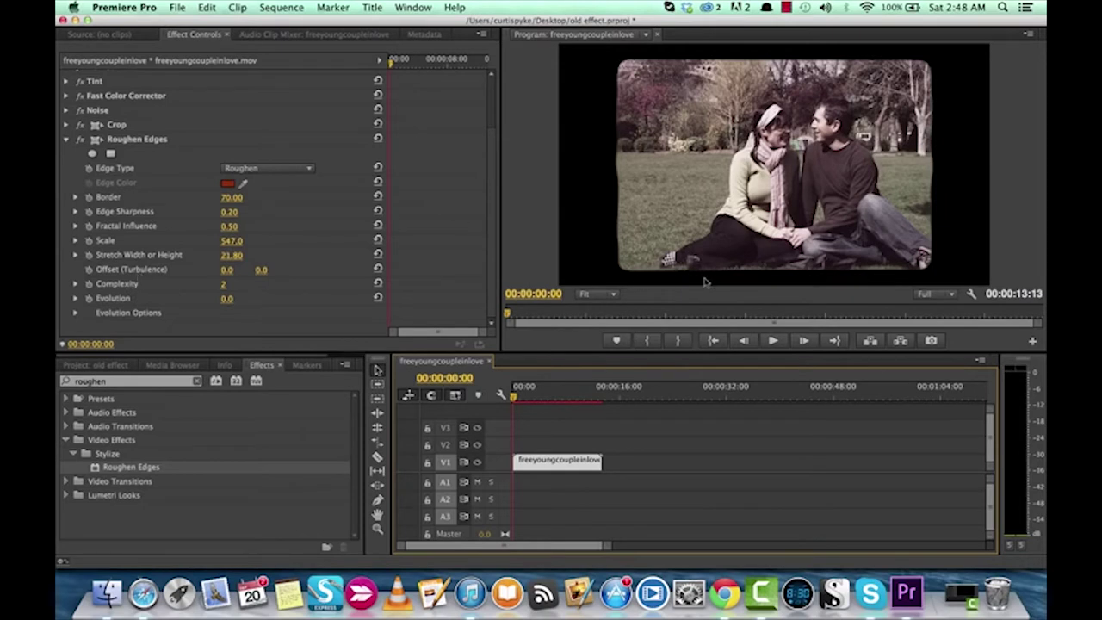
# - Select the Roughen Edges effect and set the program monitor zoom to 50% to expose its offset point
pyautogui.click(136, 142)
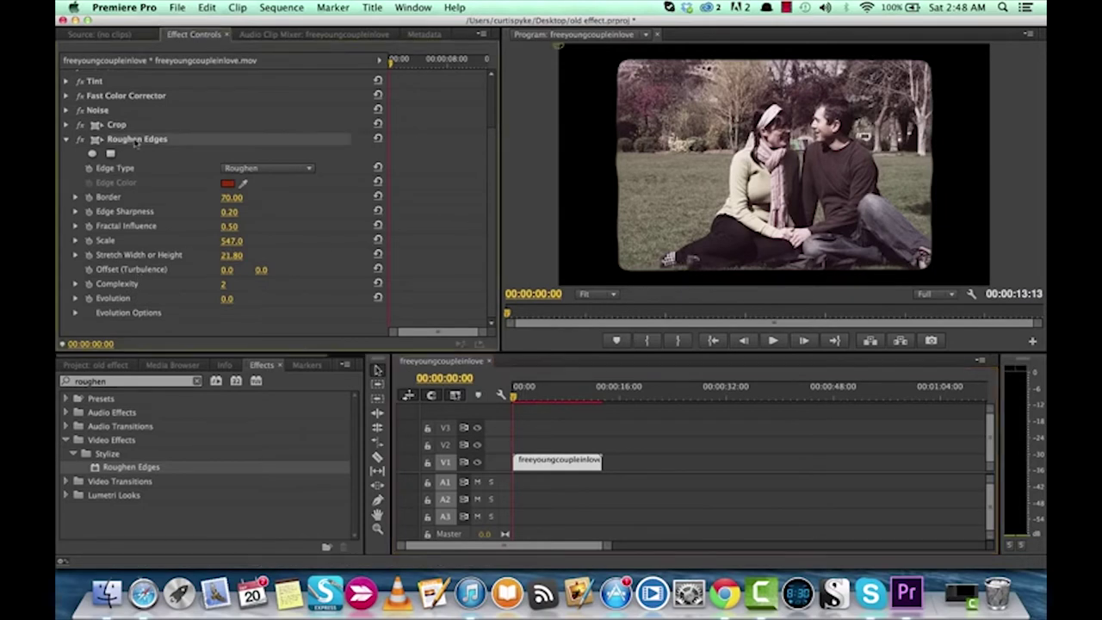
pyautogui.click(590, 293)
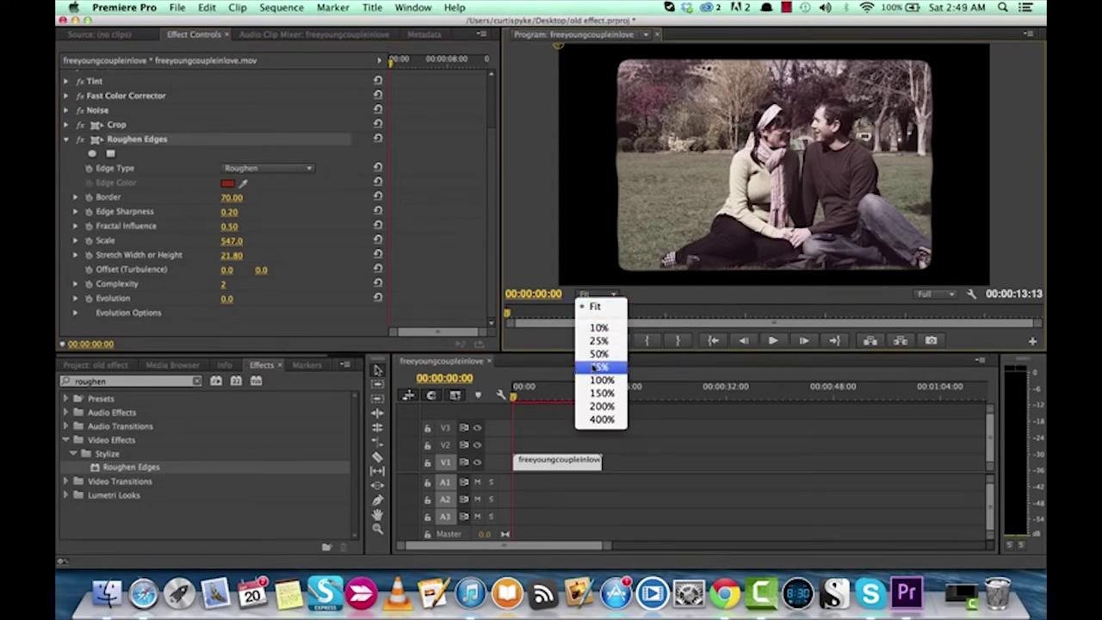
pyautogui.click(599, 353)
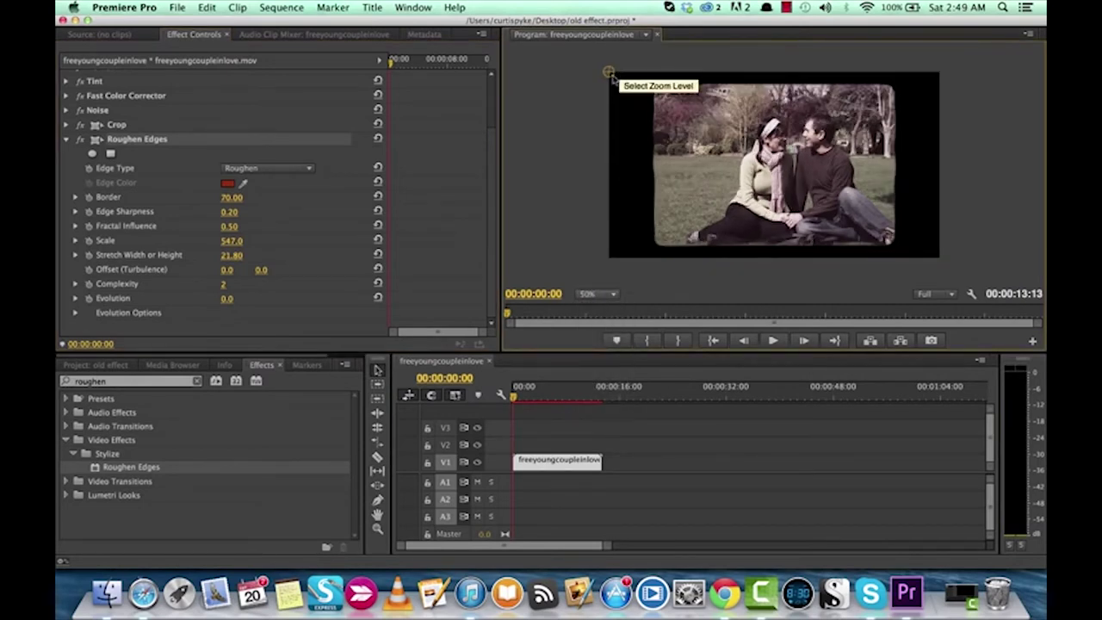
# - Reposition the Roughen Edges offset point in the program monitor, ending with Offset (Turbulence) at about -8, 20
pyautogui.moveTo(611, 76); pyautogui.dragTo(613, 80)
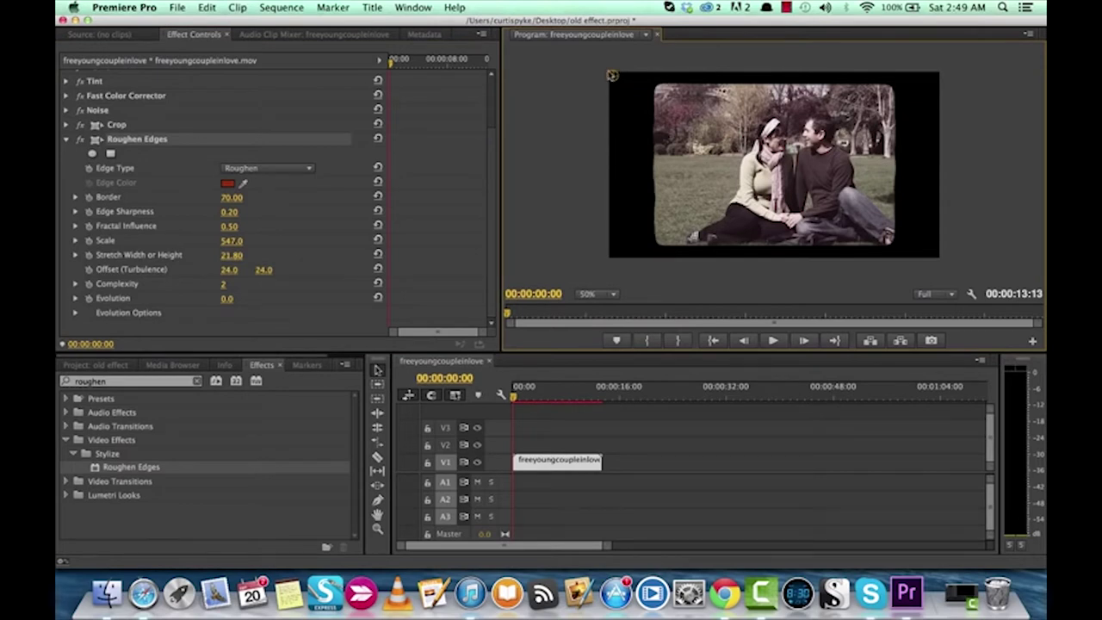
pyautogui.moveTo(611, 75)
pyautogui.mouseDown()
pyautogui.moveTo(655, 114)
pyautogui.moveTo(650, 168)
pyautogui.moveTo(699, 234)
pyautogui.moveTo(747, 256)
pyautogui.moveTo(898, 178)
pyautogui.moveTo(874, 123)
pyautogui.moveTo(805, 84)
pyautogui.moveTo(703, 89)
pyautogui.moveTo(622, 84)
pyautogui.moveTo(608, 72)
pyautogui.mouseUp()
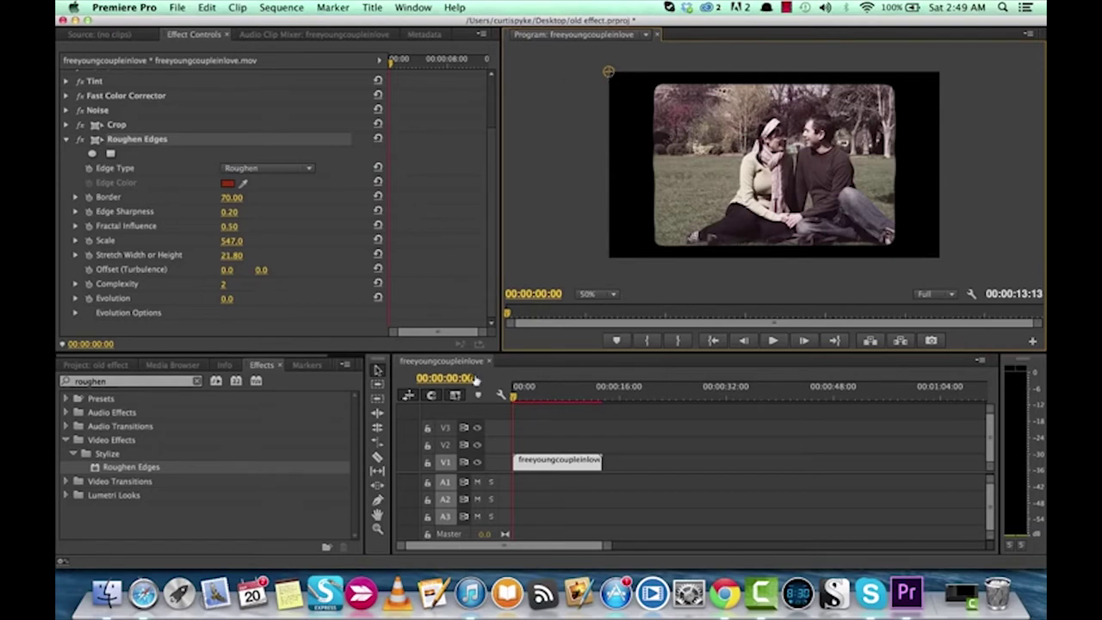
pyautogui.click(516, 401)
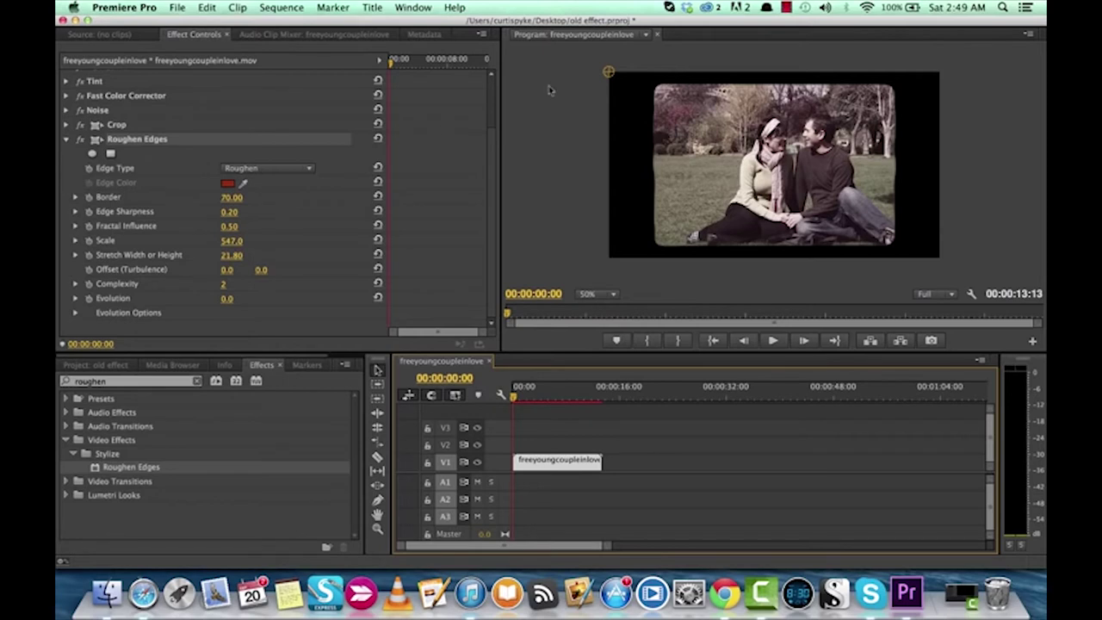
pyautogui.moveTo(607, 72); pyautogui.dragTo(606, 75)
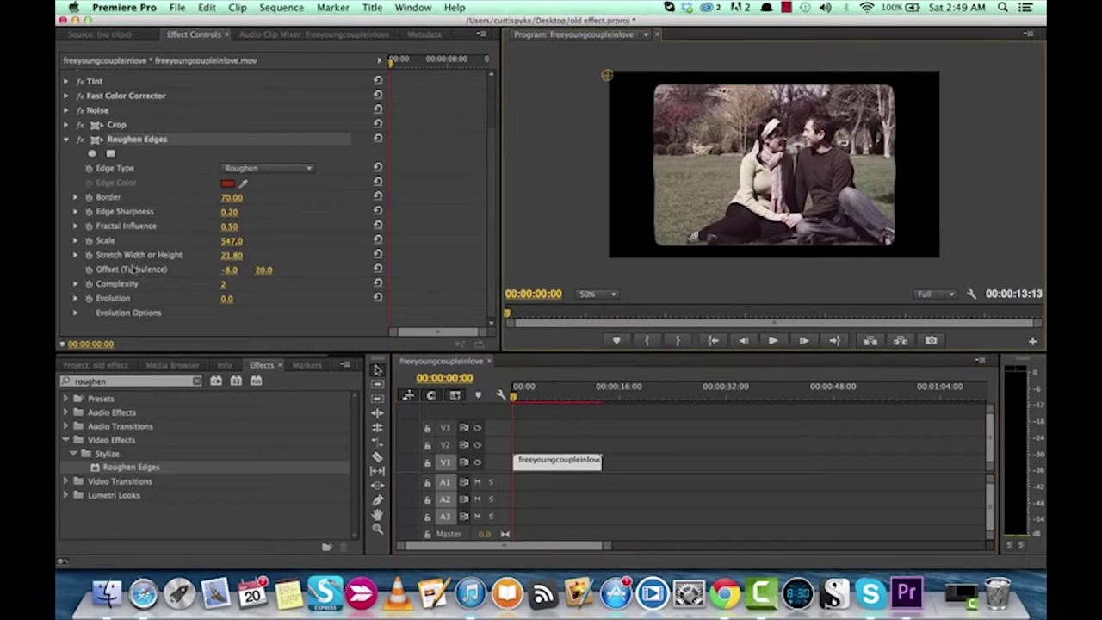
# - Keyframe Offset (Turbulence) at the clip's start, then move the offset point to about 1860, 1052 on the last frame, 00:00:13:12
pyautogui.click(90, 271)
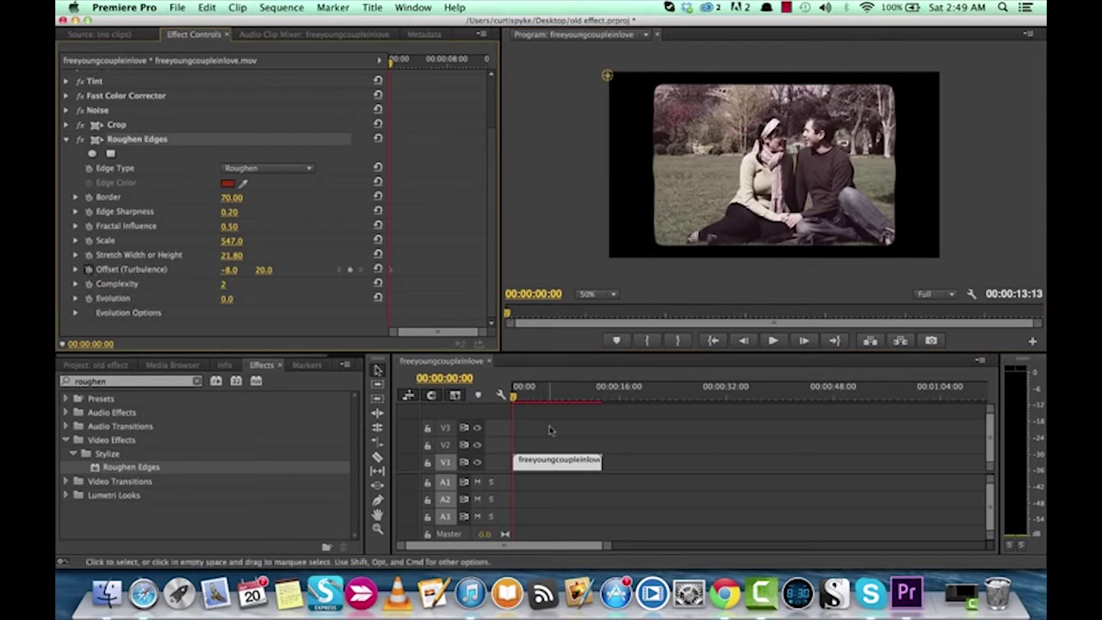
pyautogui.moveTo(571, 397); pyautogui.dragTo(602, 400)
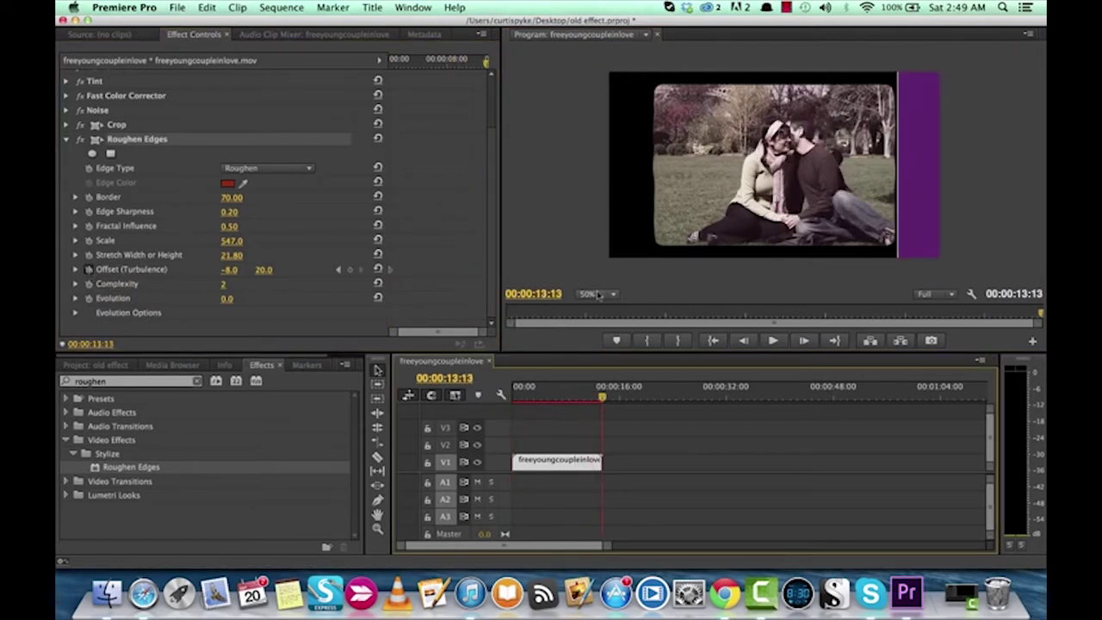
pyautogui.click(744, 340)
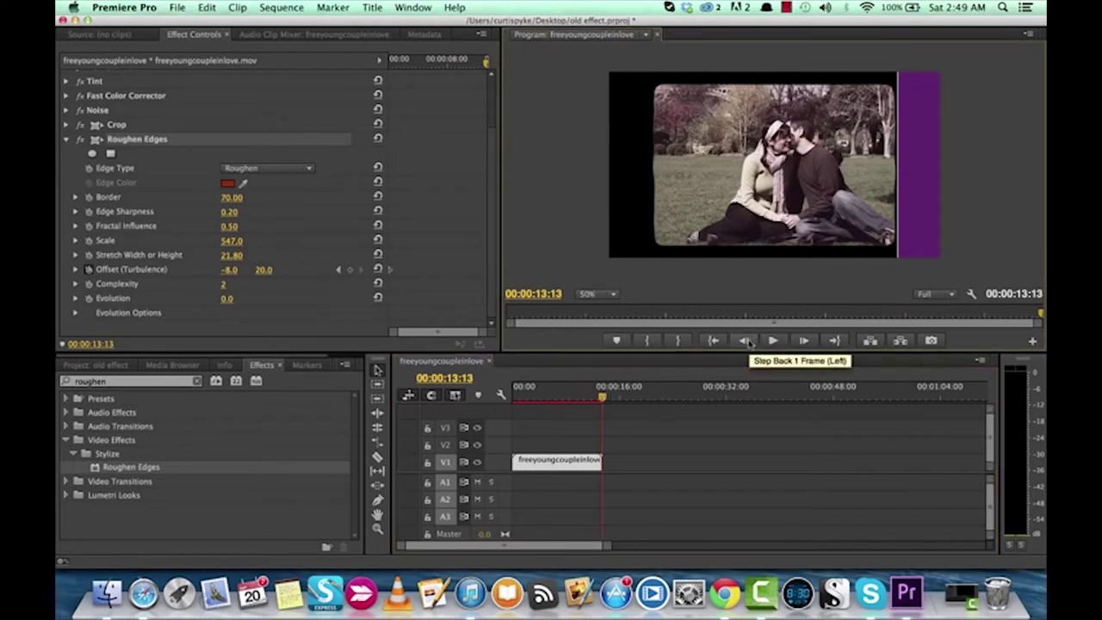
pyautogui.moveTo(608, 76); pyautogui.dragTo(929, 255)
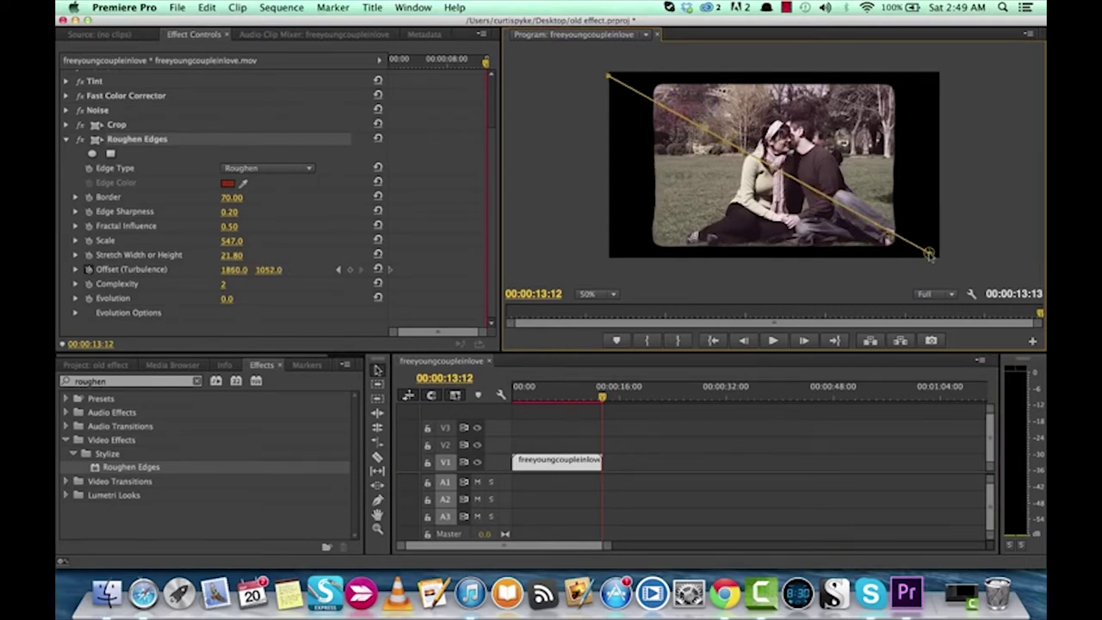
# - Set the program monitor's playback resolution to 1/4, preview the clip from the start and return the playhead to 00:00:00:00
pyautogui.moveTo(568, 392); pyautogui.dragTo(520, 394)
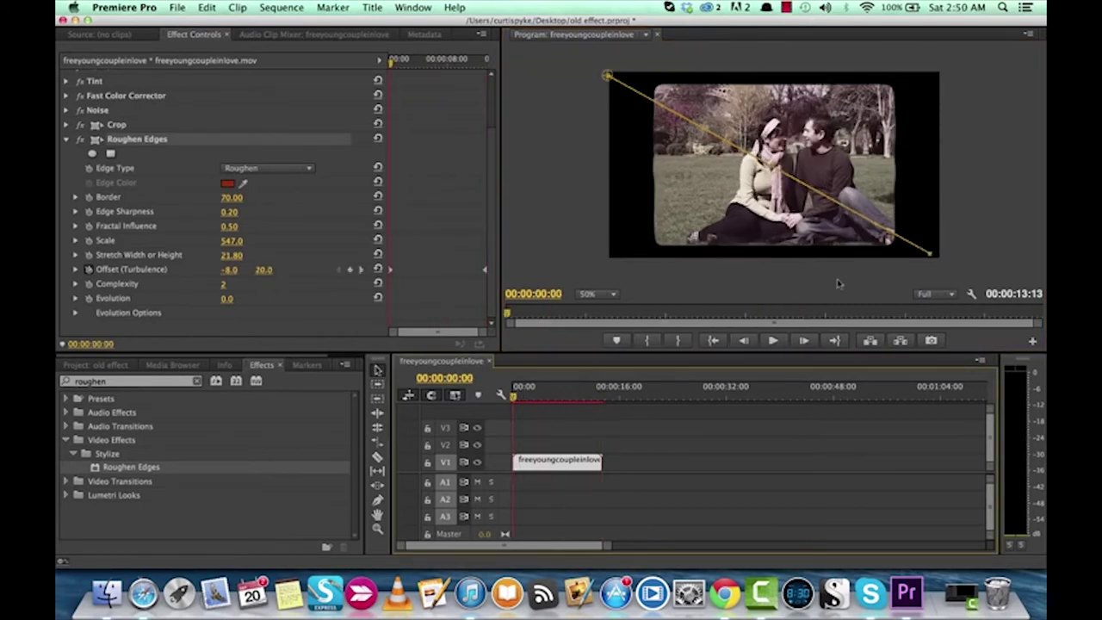
pyautogui.click(936, 294)
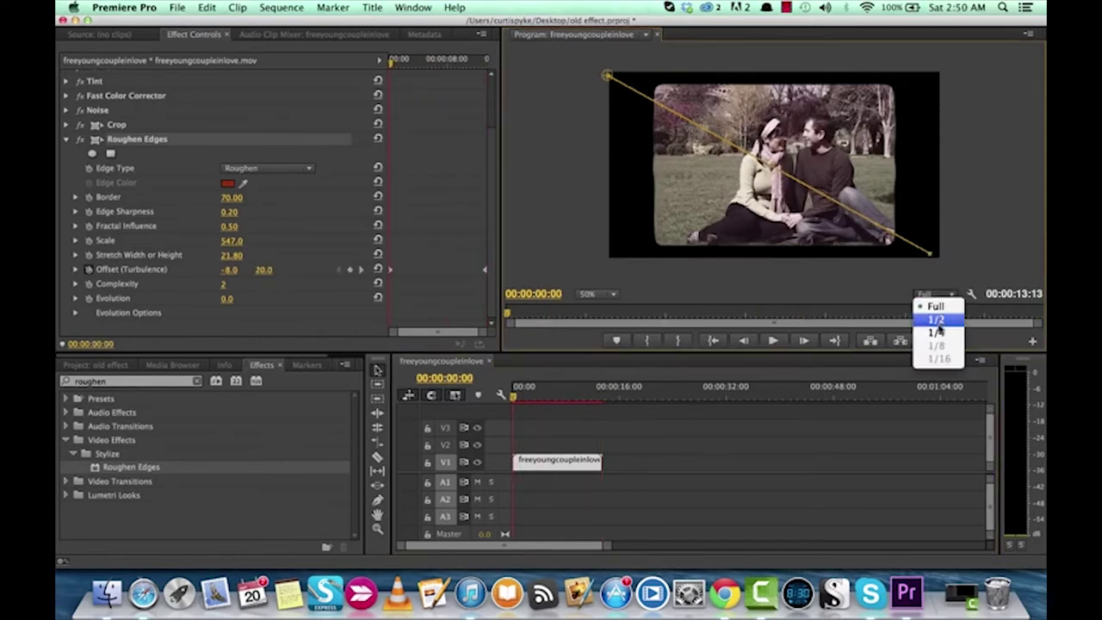
pyautogui.click(937, 332)
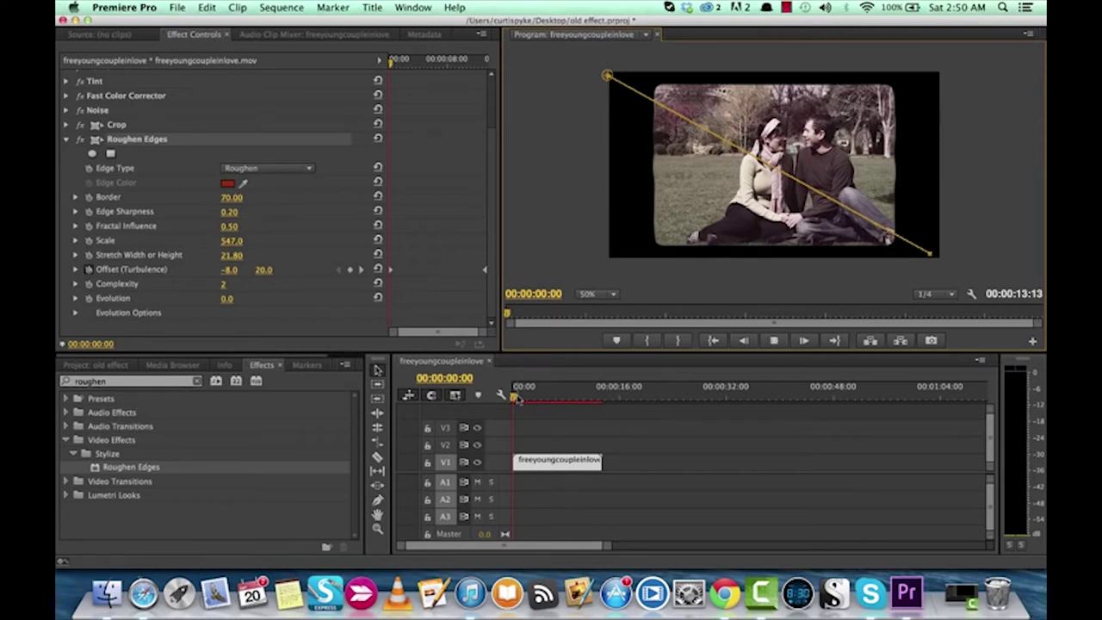
pyautogui.press('space')
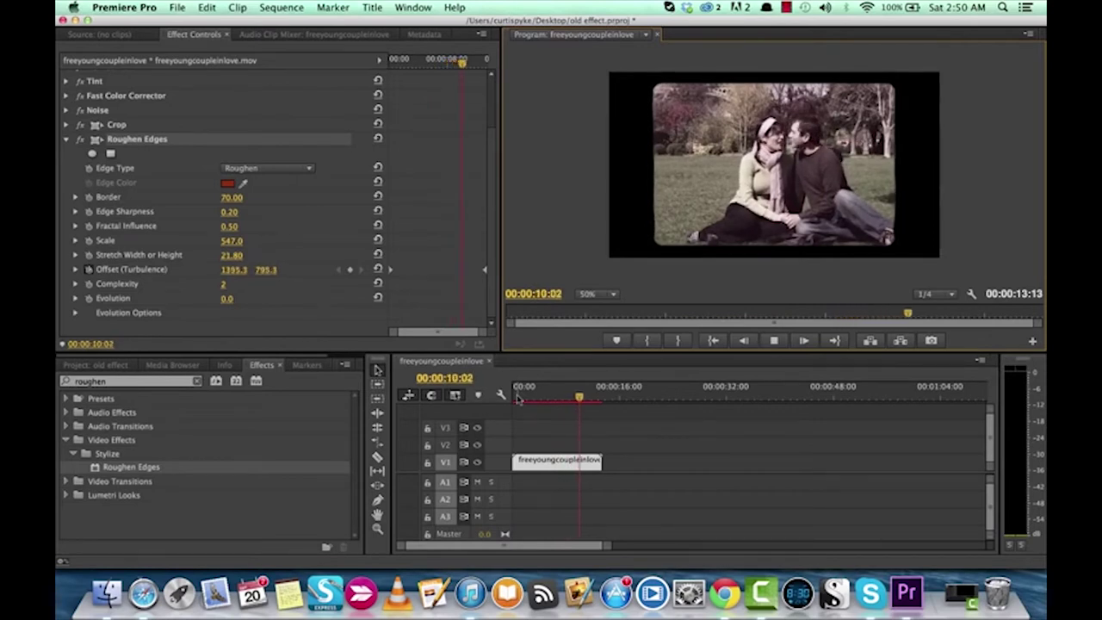
pyautogui.press('space')
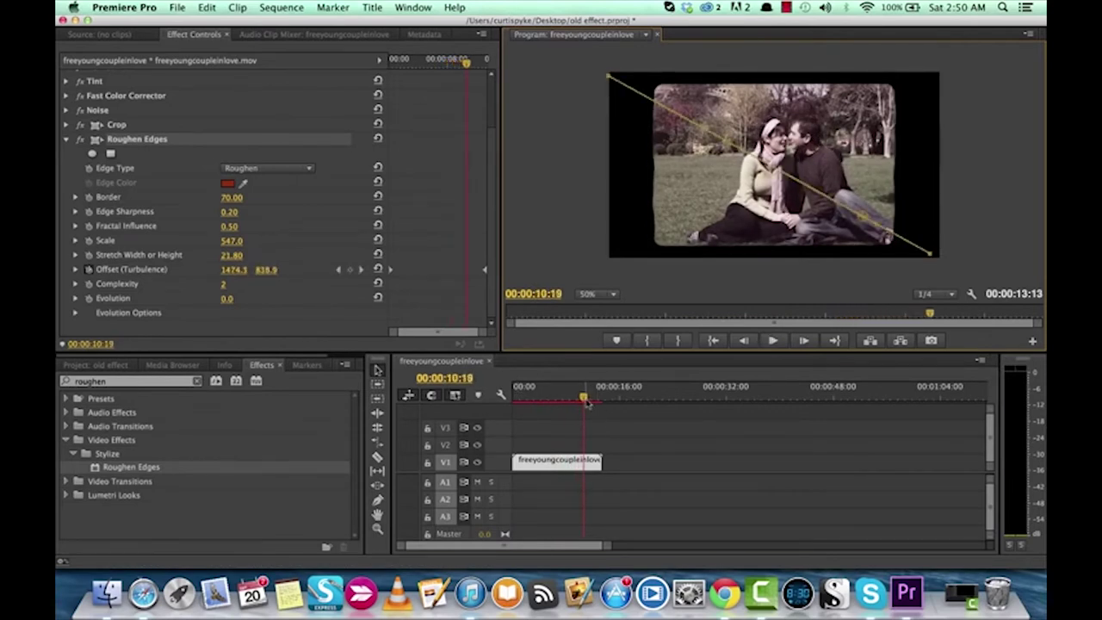
pyautogui.click(506, 397)
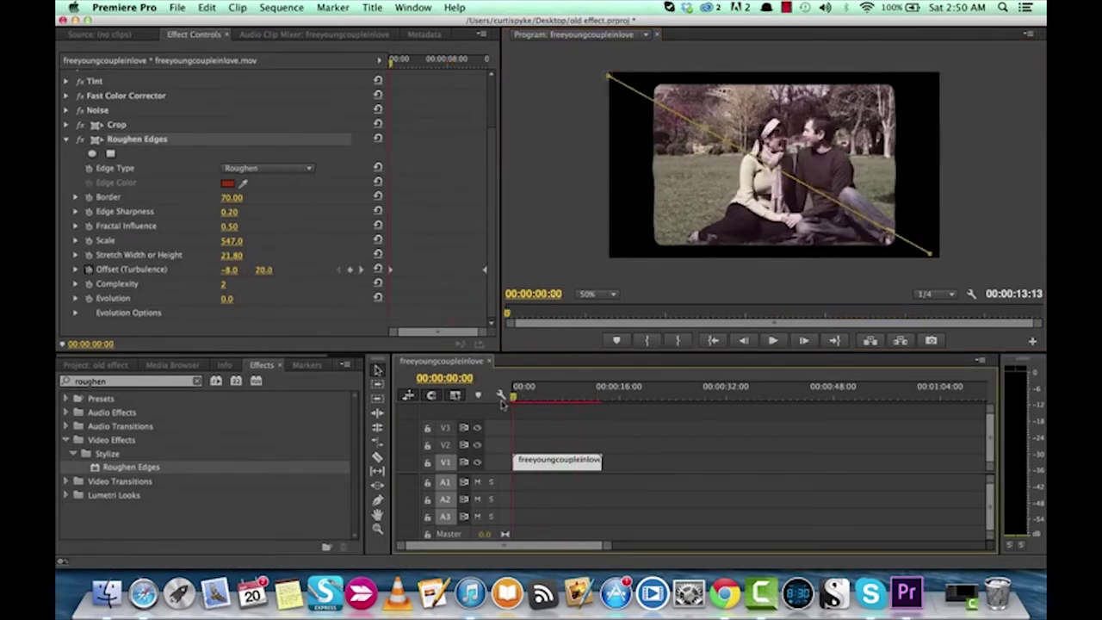
# - Set Complexity of Roughen Edges to 1 and preview the clip from the beginning
pyautogui.click(76, 298)
pyautogui.click(76, 298)
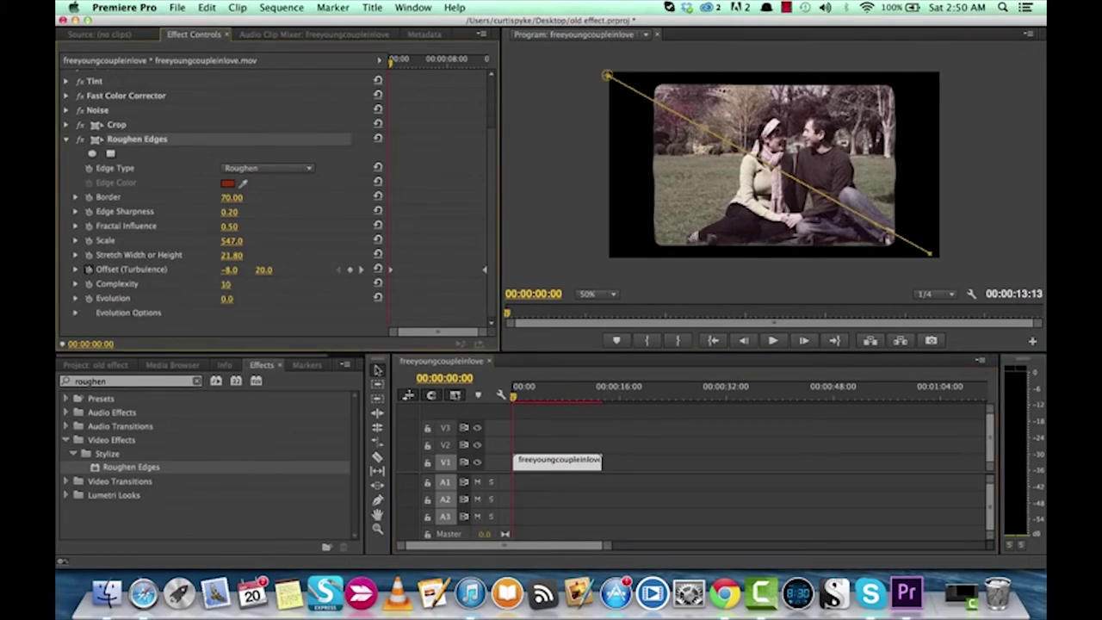
pyautogui.moveTo(528, 389); pyautogui.dragTo(567, 396)
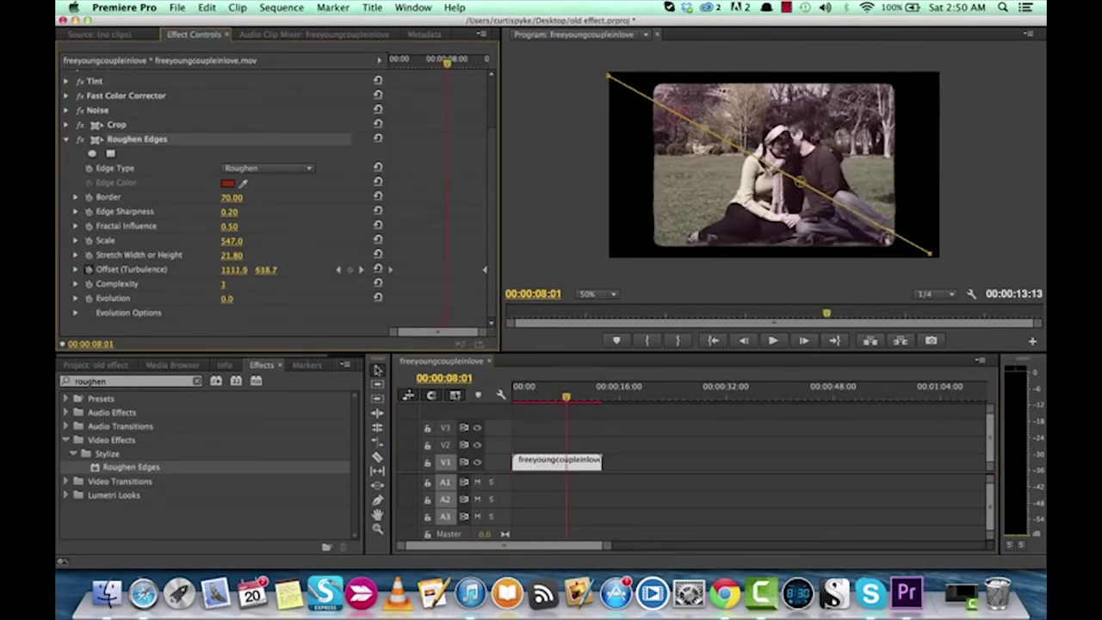
pyautogui.click(584, 443)
pyautogui.press('Home')
pyautogui.press('space')
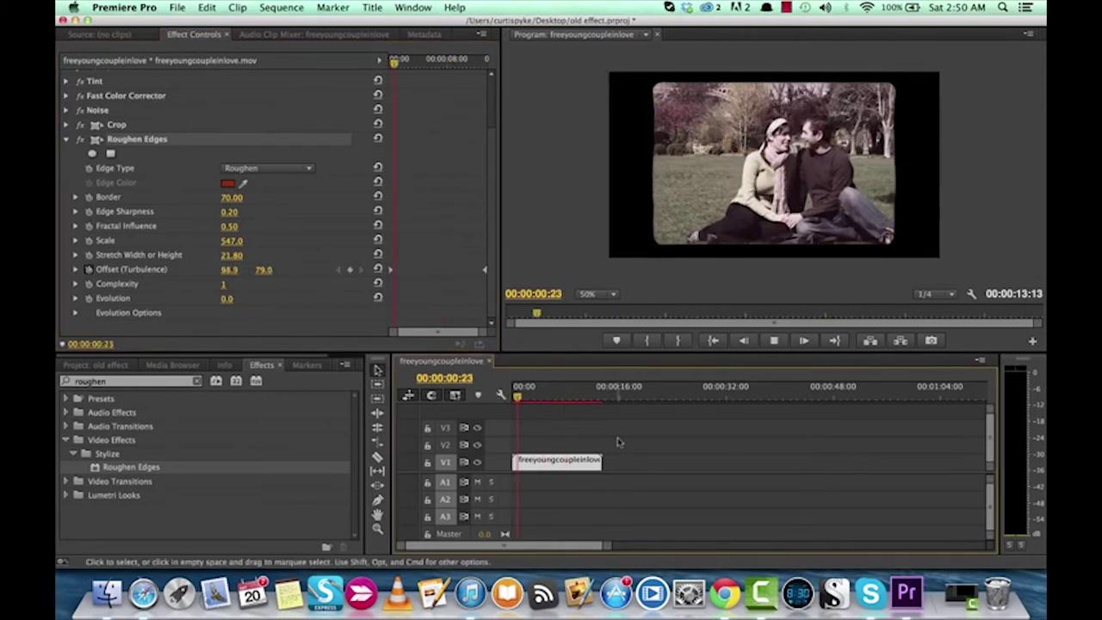
pyautogui.press('space')
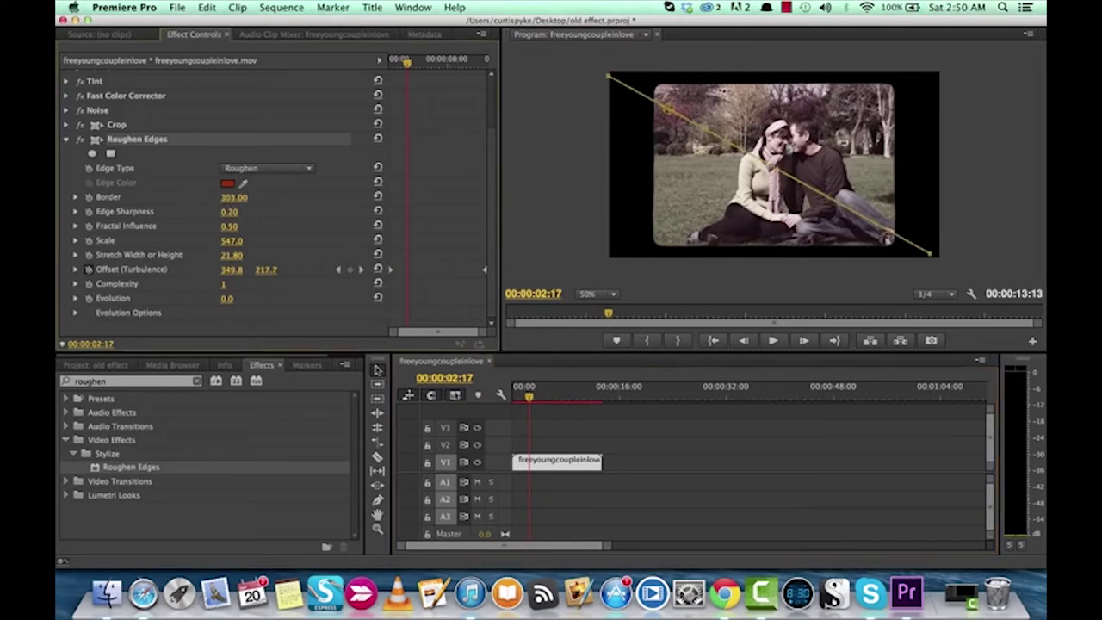
# - Try raising the Border of Roughen Edges to about 463 and bring it back to 70
pyautogui.moveTo(233, 197); pyautogui.dragTo(267, 197)
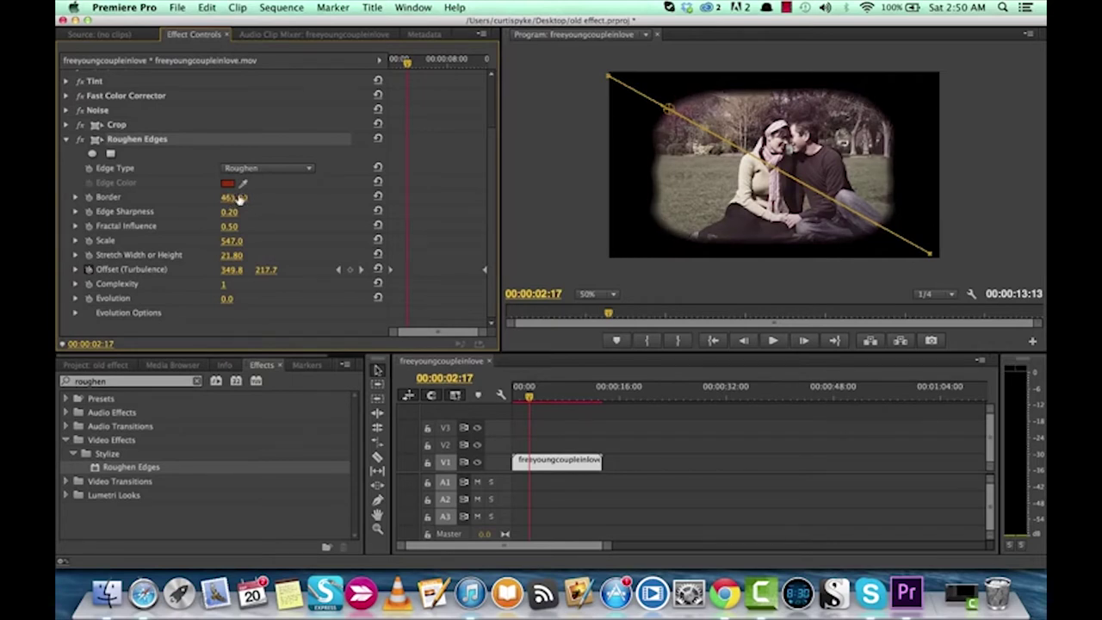
pyautogui.moveTo(239, 199); pyautogui.dragTo(231, 200)
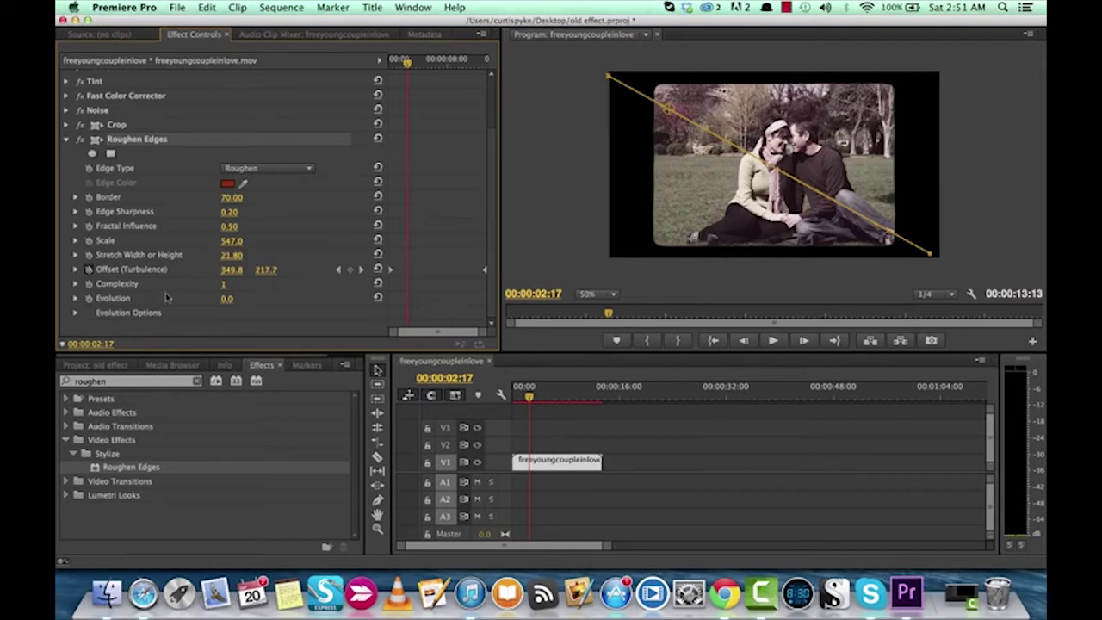
# - Search the effects for "offset", apply the Offset effect to the freeyoungcoupleinlove clip and select it among the clip's effects
pyautogui.moveTo(129, 382); pyautogui.dragTo(63, 388)
pyautogui.write('offset')
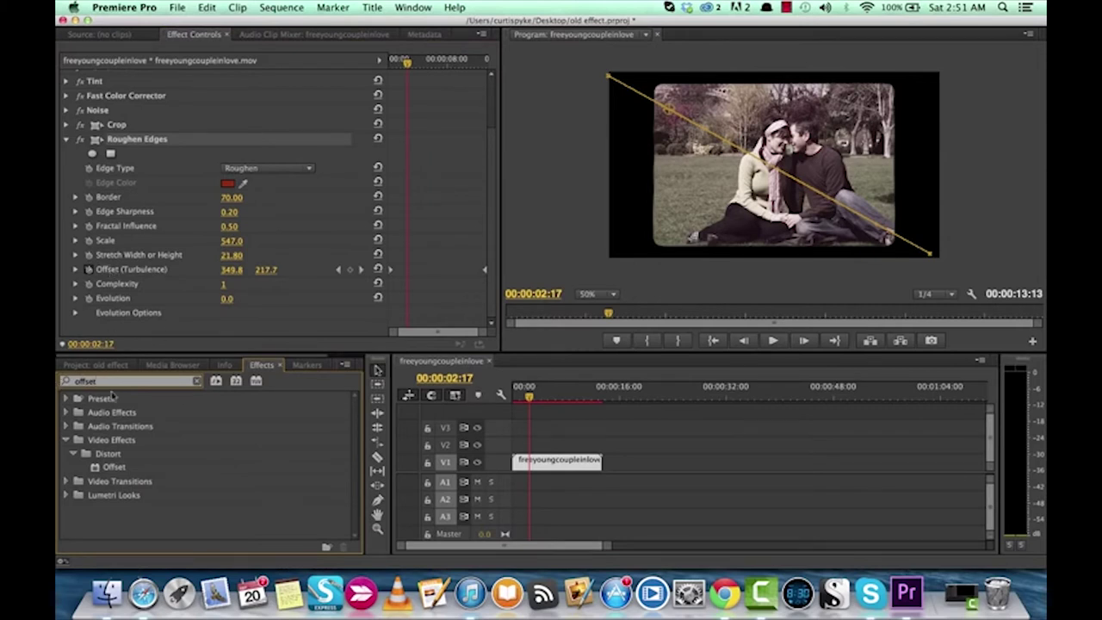
pyautogui.moveTo(106, 466); pyautogui.dragTo(568, 467)
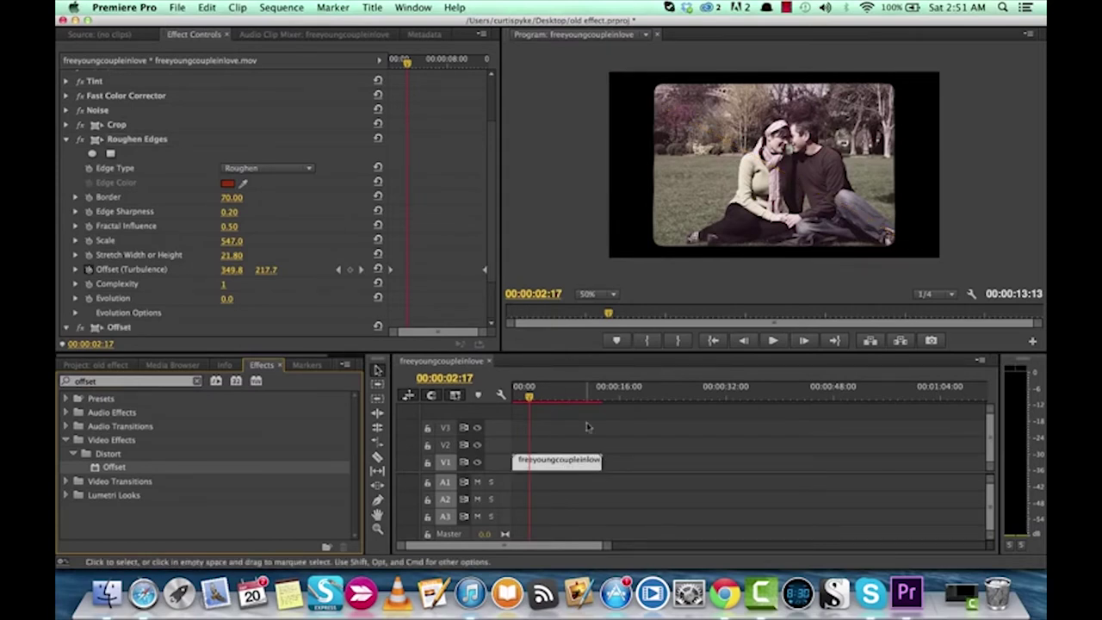
pyautogui.scroll(-3, 121, 153)
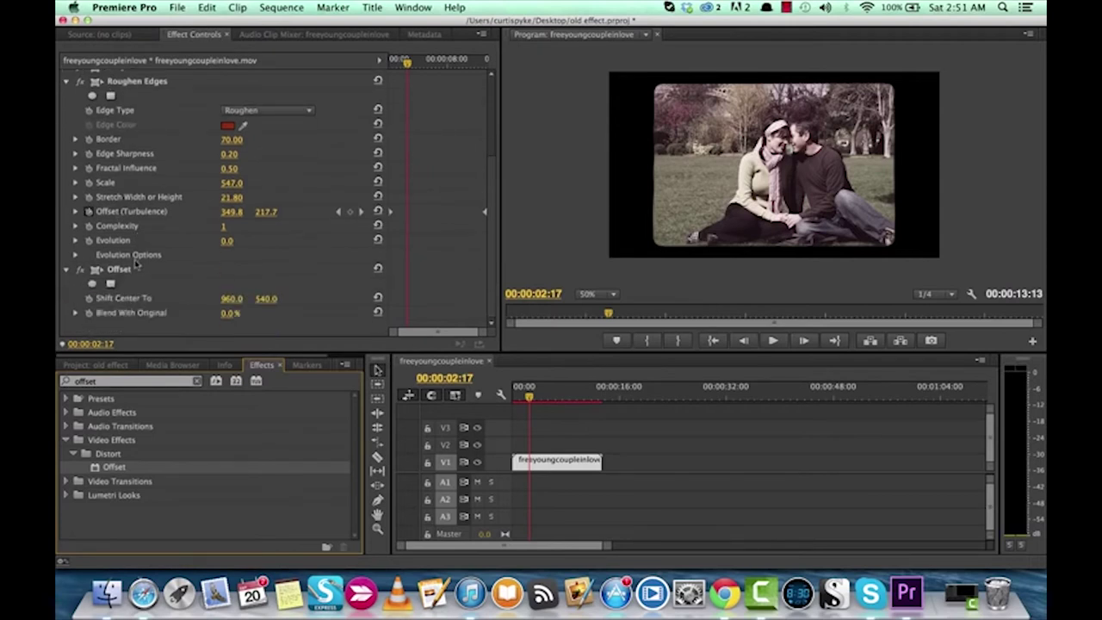
pyautogui.click(120, 272)
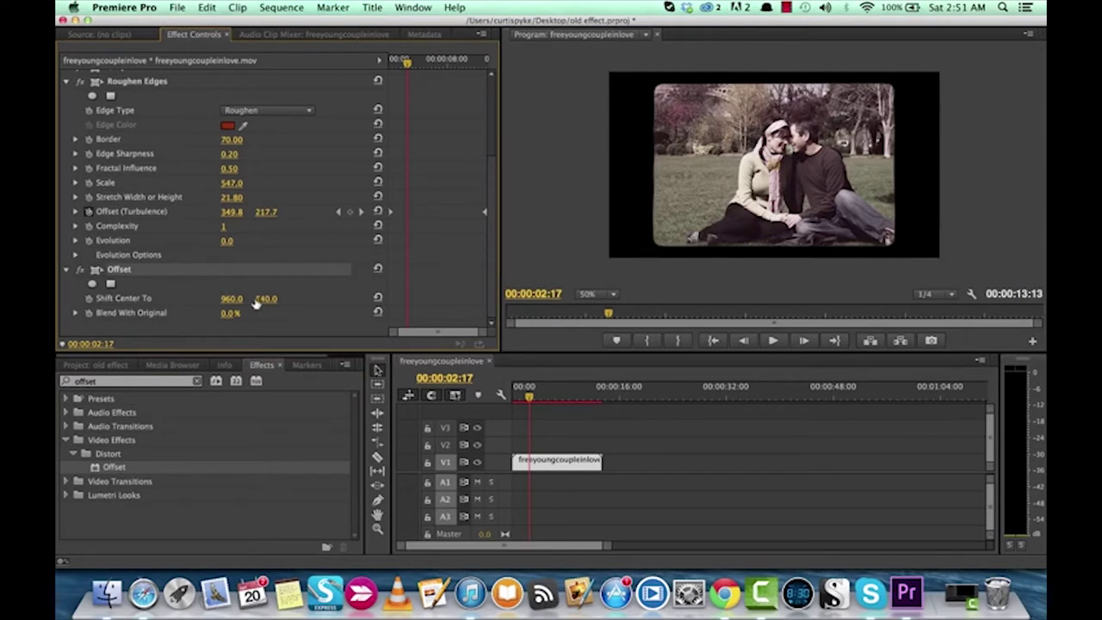
# - Try Offset's Shift Center To at 1057 horizontally and about 1170 vertically, restoring it to 960, 540
pyautogui.moveTo(234, 301); pyautogui.dragTo(257, 301)
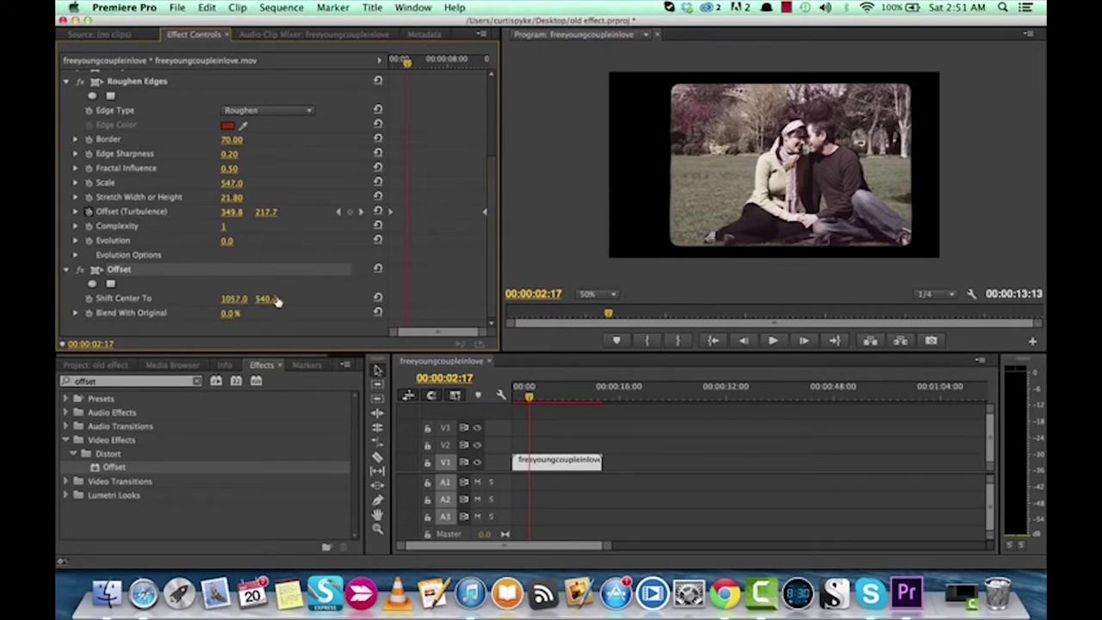
pyautogui.press('super+z')
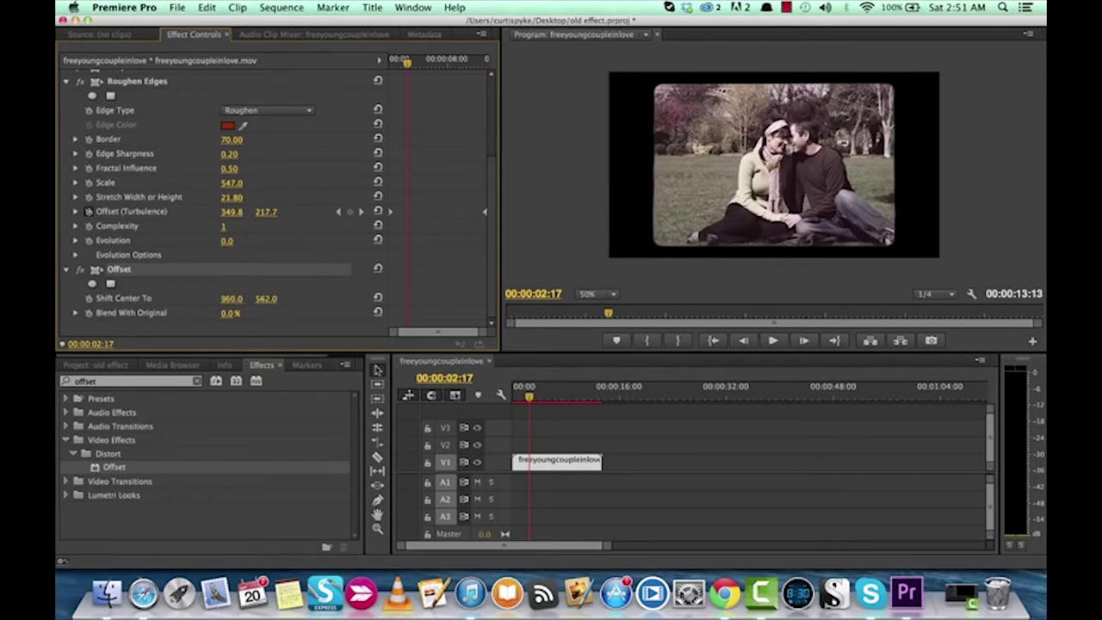
pyautogui.moveTo(266, 298); pyautogui.dragTo(585, 298)
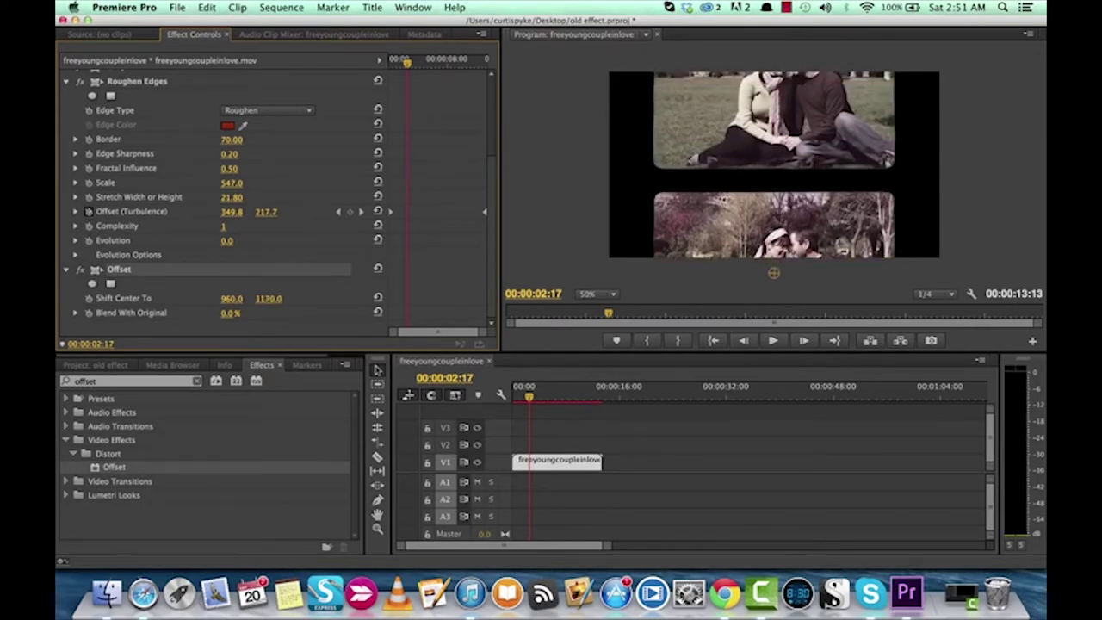
pyautogui.click(266, 298)
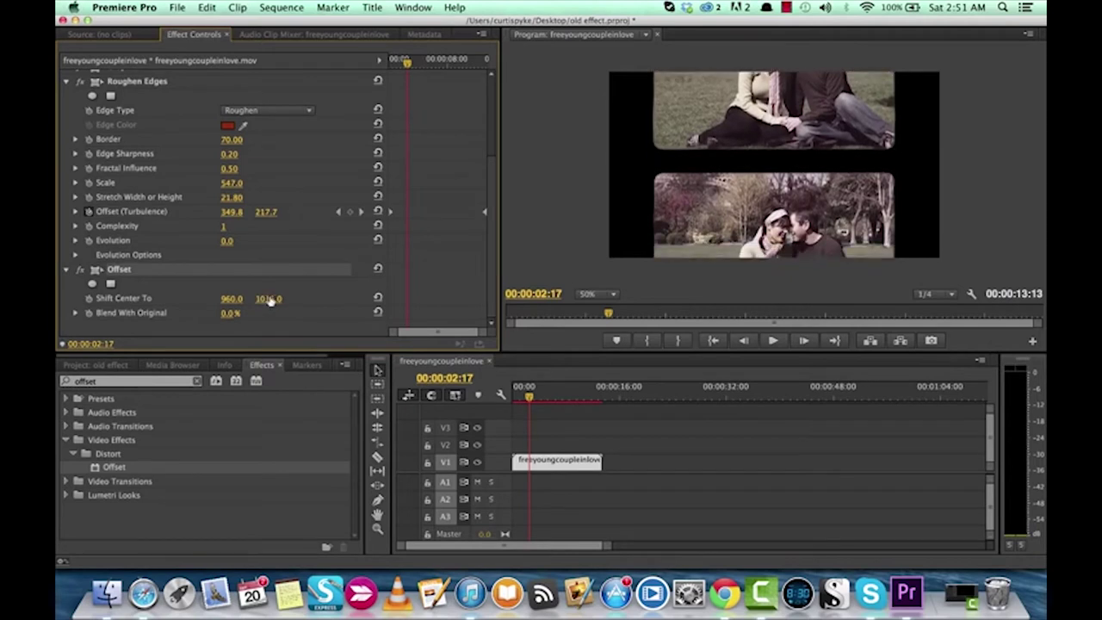
pyautogui.write('540')
pyautogui.press('Return')
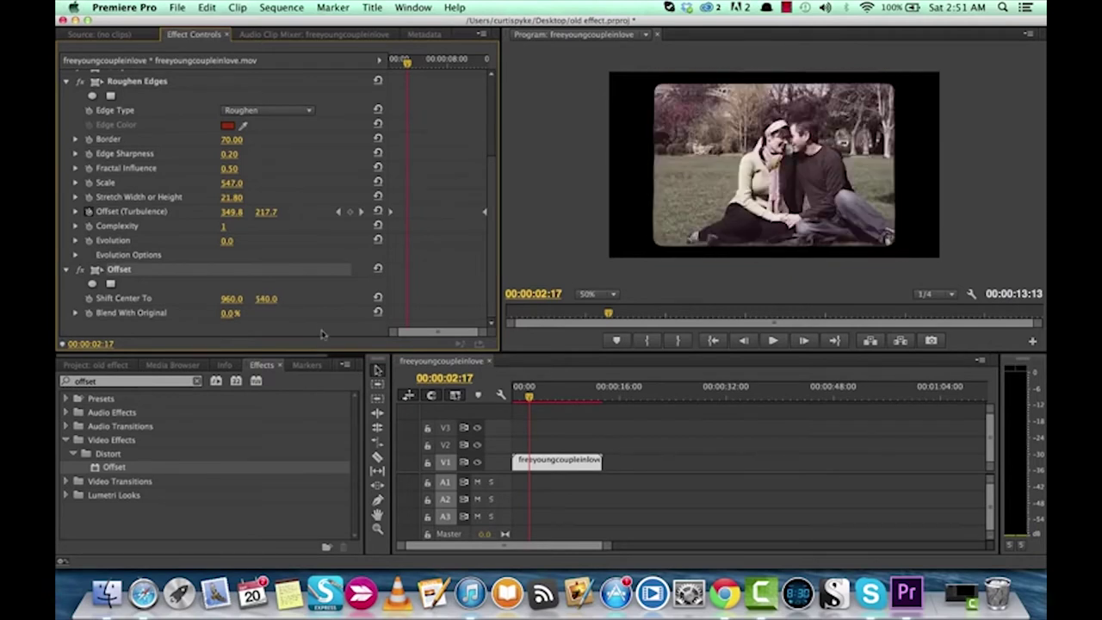
# - Return the playhead to the start of the sequence and render its effects from In to Out
pyautogui.click(514, 389)
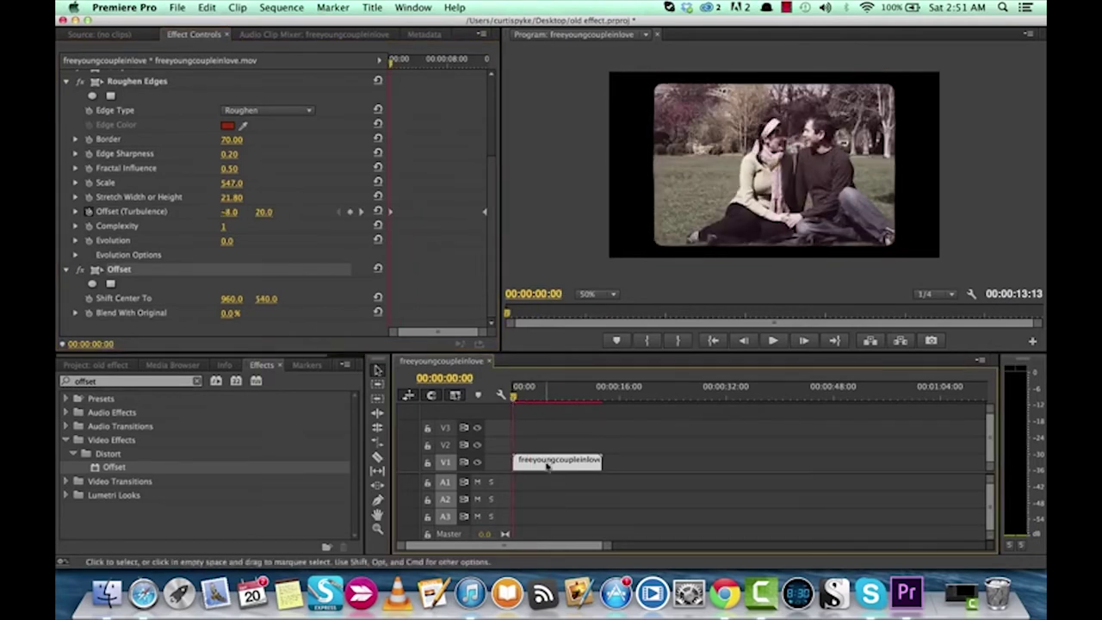
pyautogui.doubleClick(548, 463)
pyautogui.rightClick(547, 463)
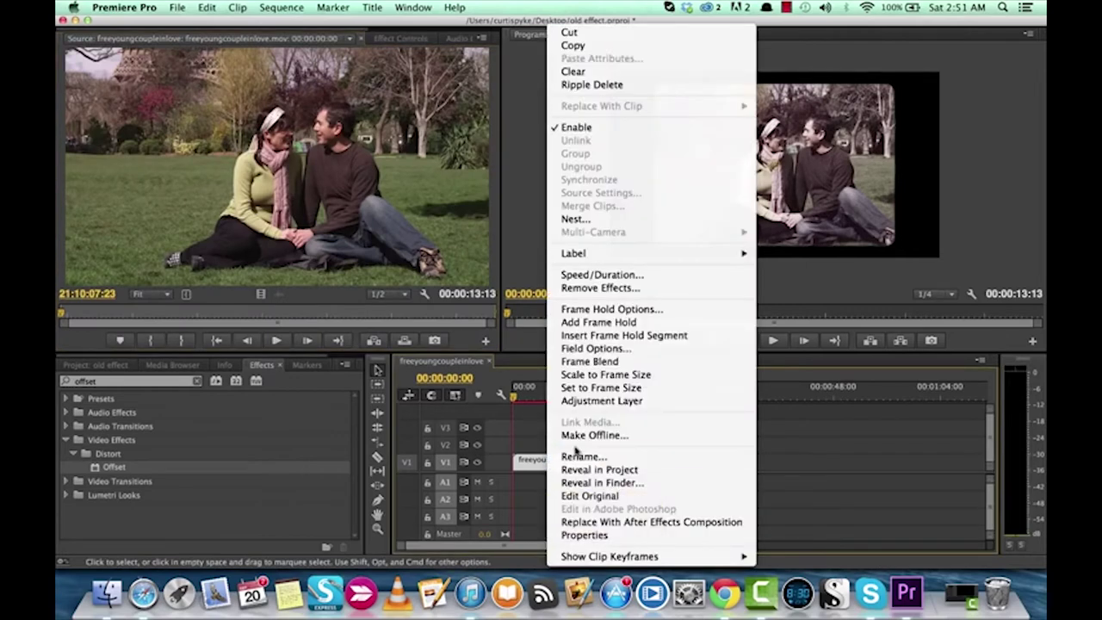
pyautogui.click(281, 7)
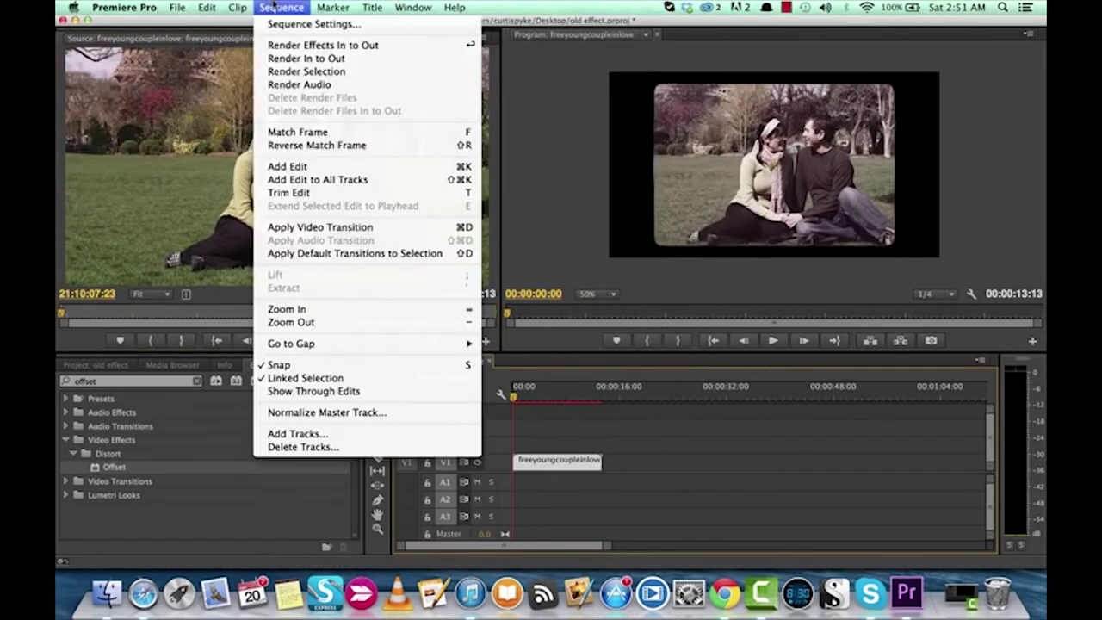
pyautogui.moveTo(238, 7)
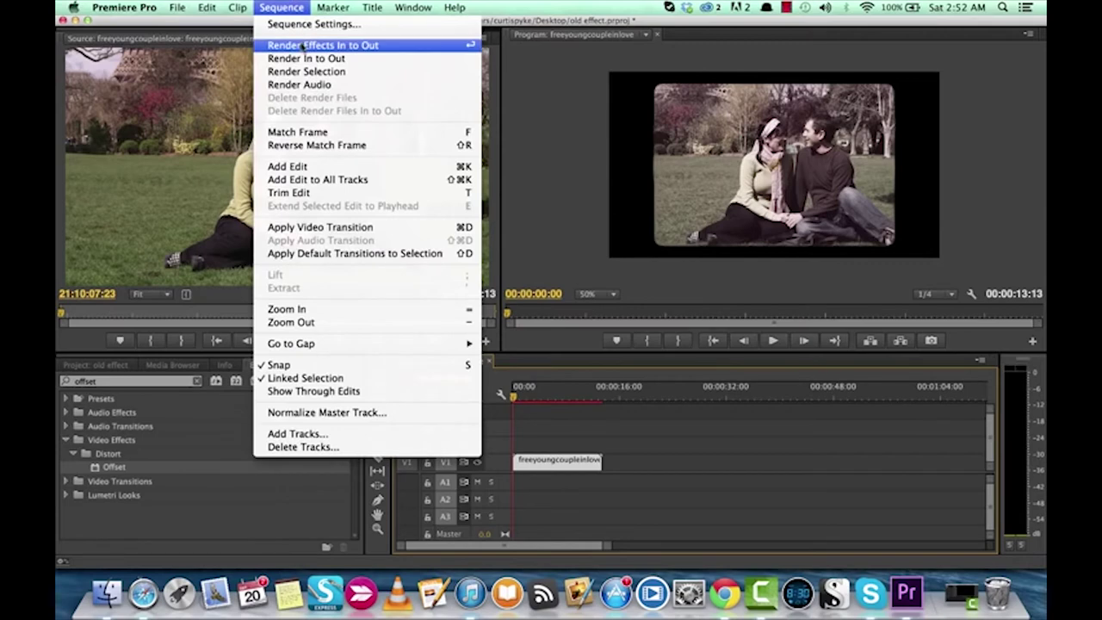
pyautogui.click(303, 46)
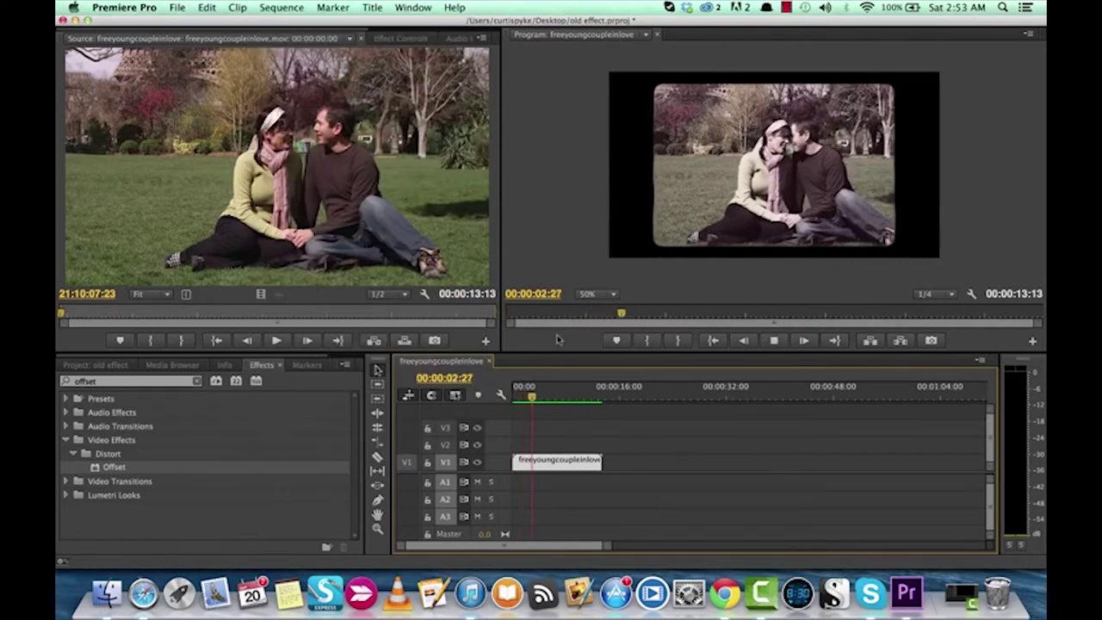
# - Rewind the rendered sequence, show the clip's effect settings again and scrub to about 00:00:04:07
pyautogui.moveTo(531, 395); pyautogui.dragTo(508, 395)
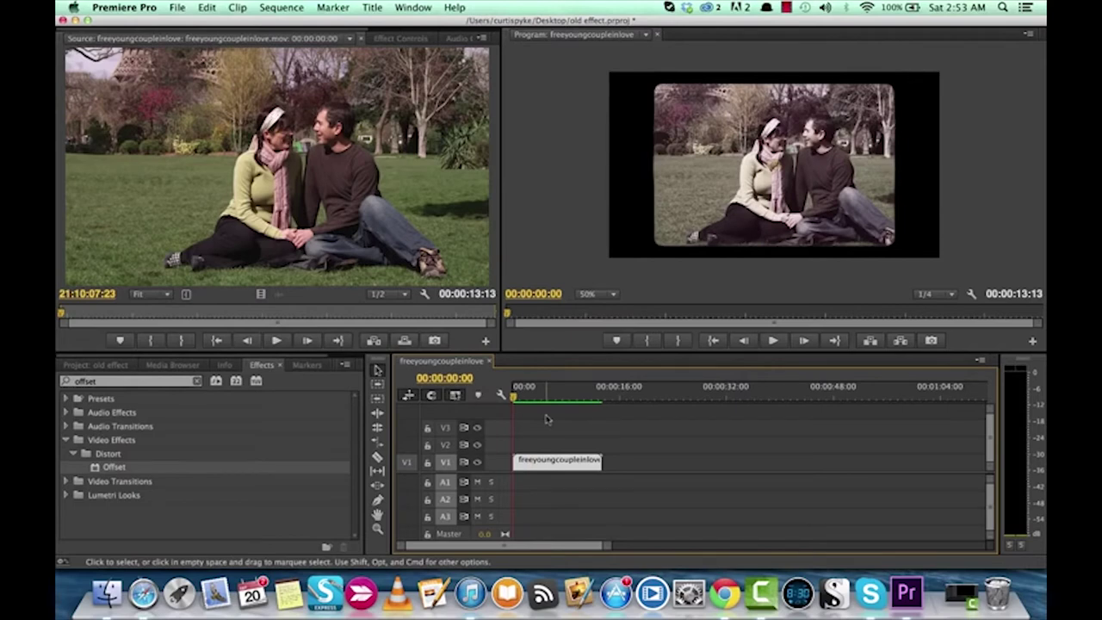
pyautogui.click(281, 7)
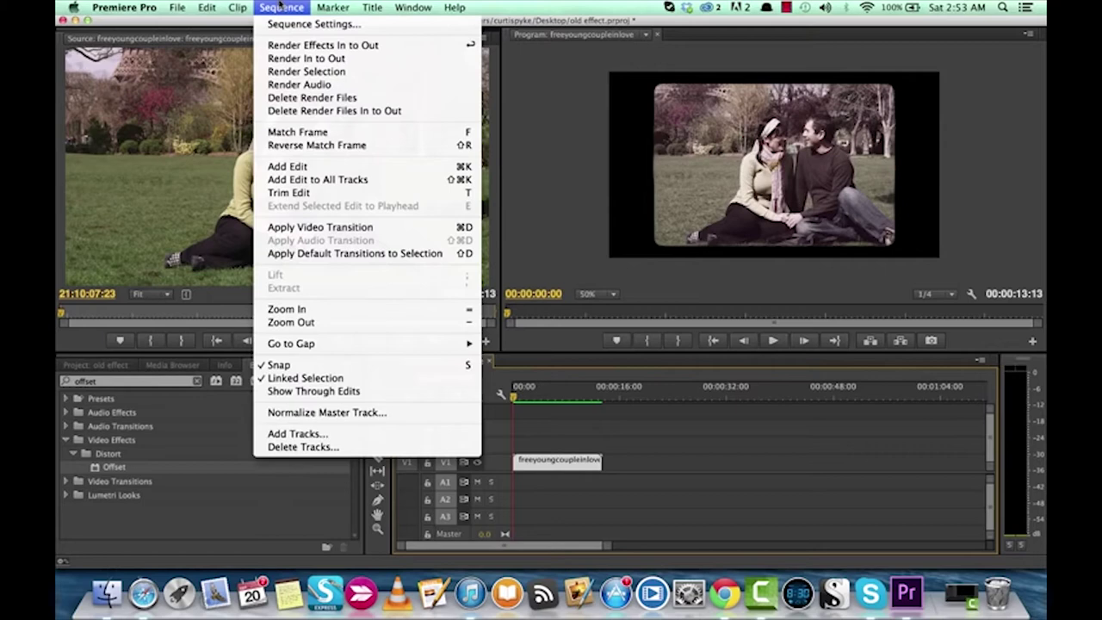
pyautogui.click(284, 9)
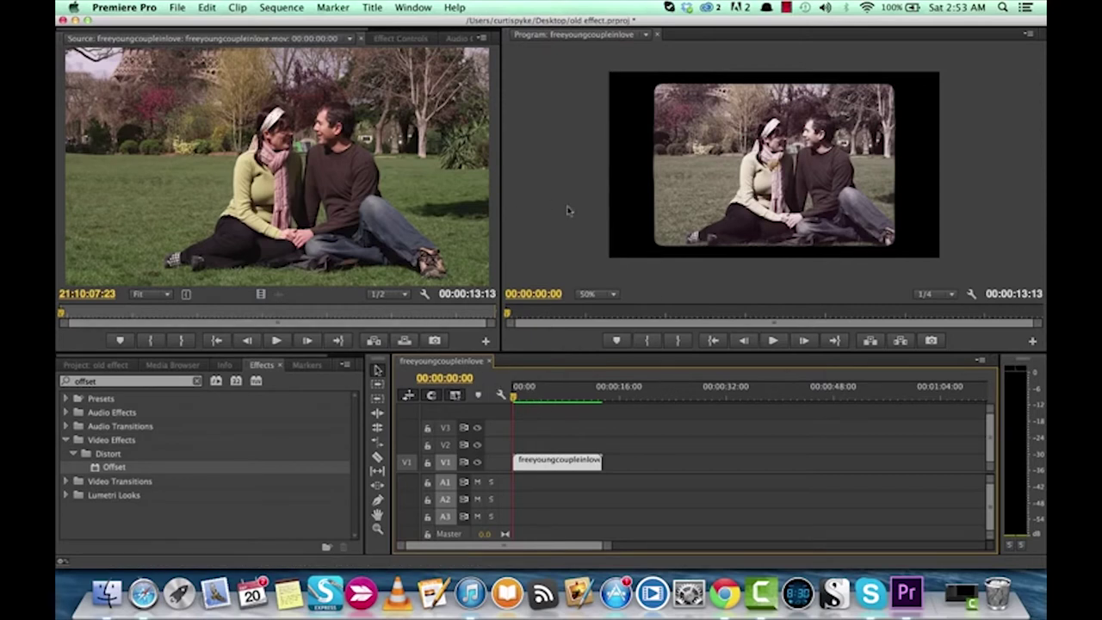
pyautogui.click(419, 38)
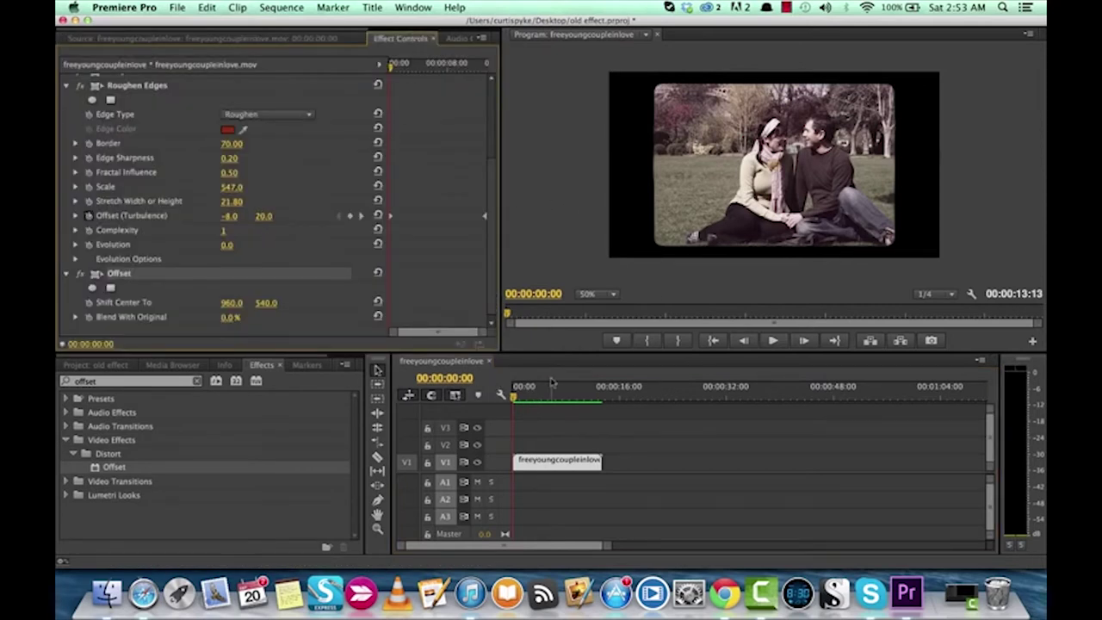
pyautogui.moveTo(549, 387); pyautogui.dragTo(541, 387)
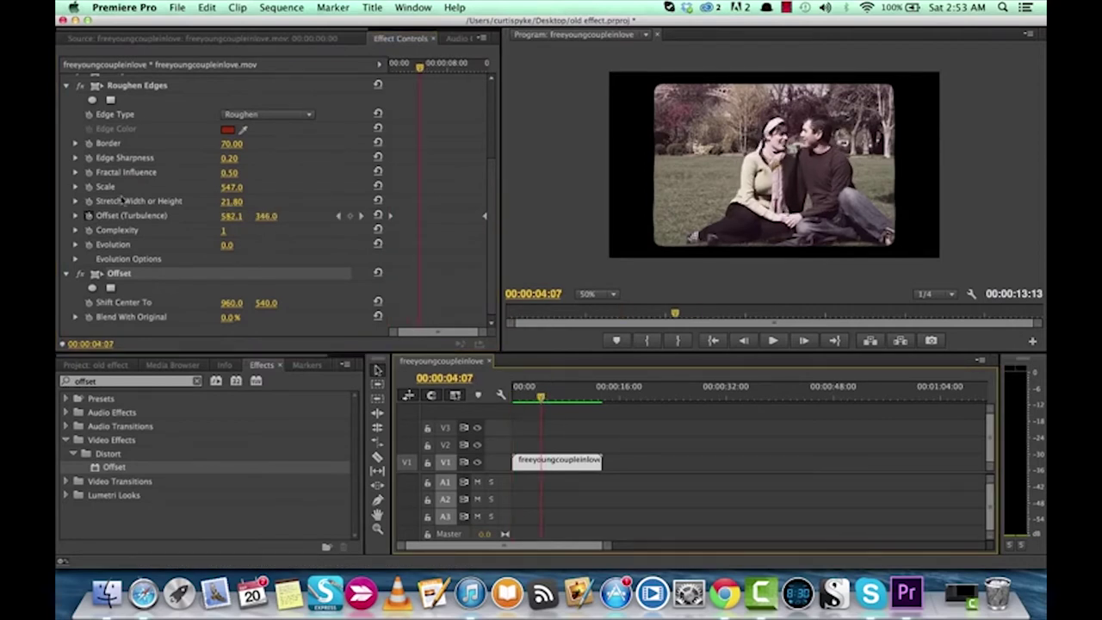
# - At the start of the sequence, try Offset's vertical Shift Center To at 957 and undo the change
pyautogui.scroll(-1, 123, 198)
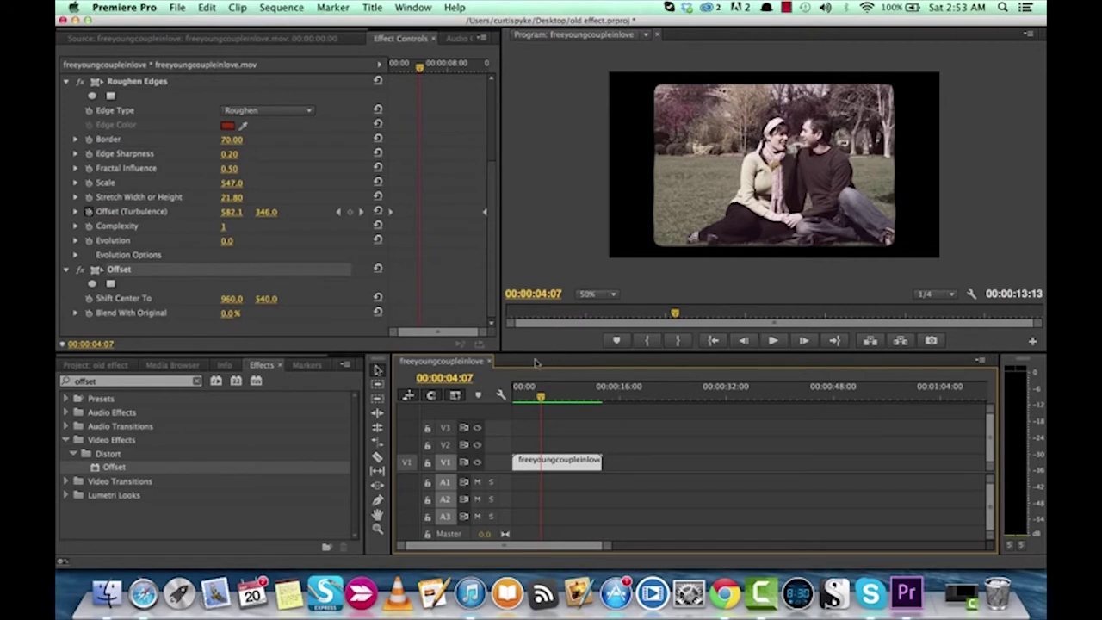
pyautogui.moveTo(540, 387); pyautogui.dragTo(501, 394)
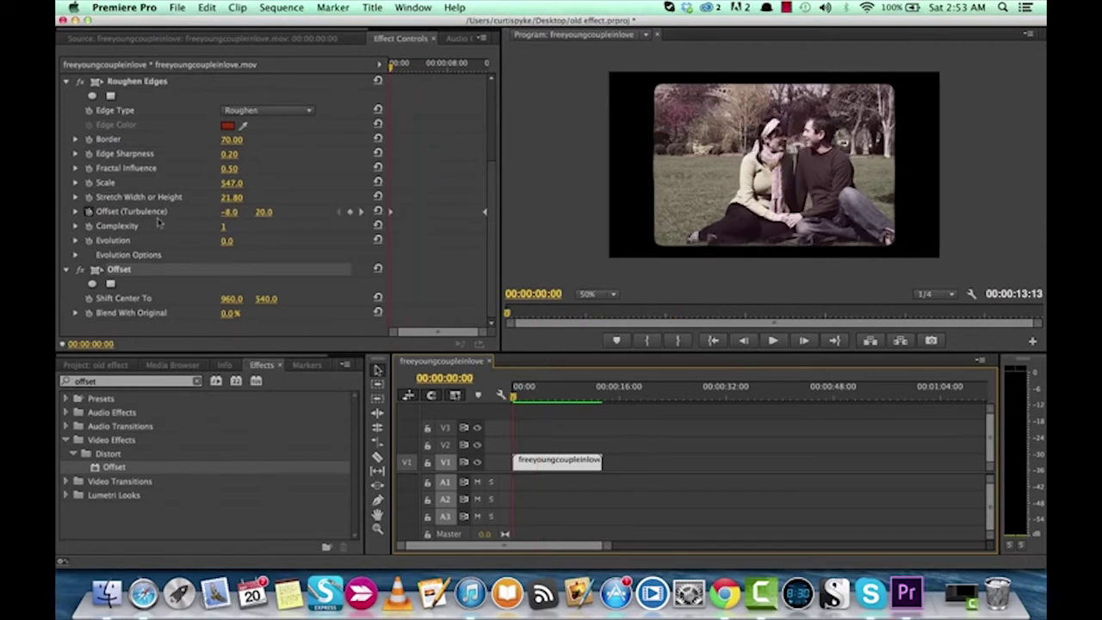
pyautogui.scroll(2, 142, 170)
pyautogui.click(67, 97)
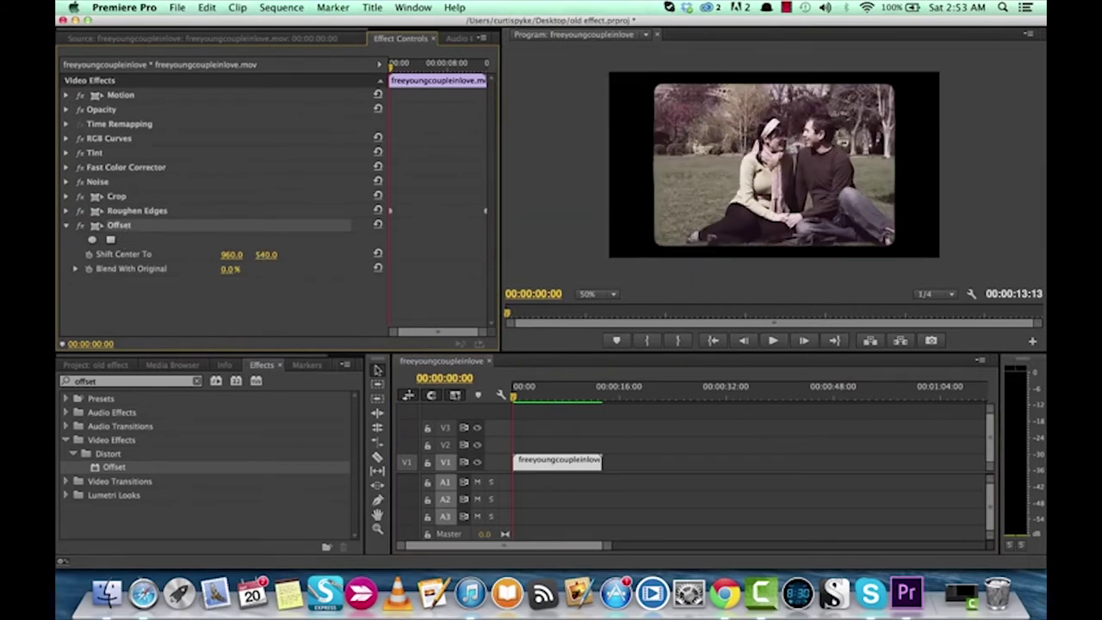
pyautogui.moveTo(266, 255); pyautogui.dragTo(361, 255)
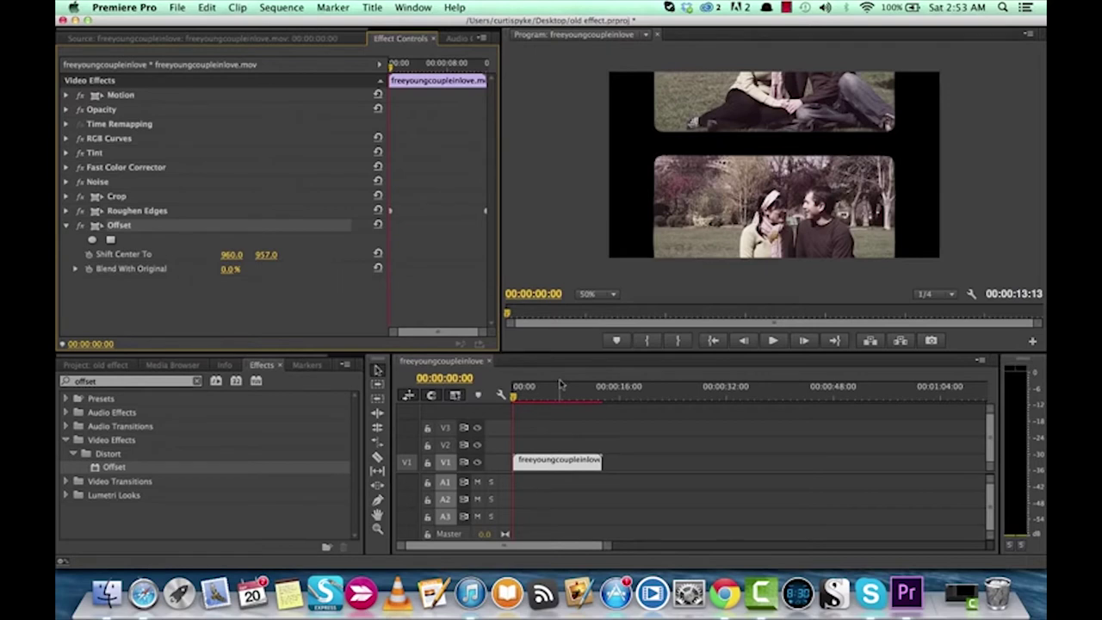
pyautogui.press('super+z')
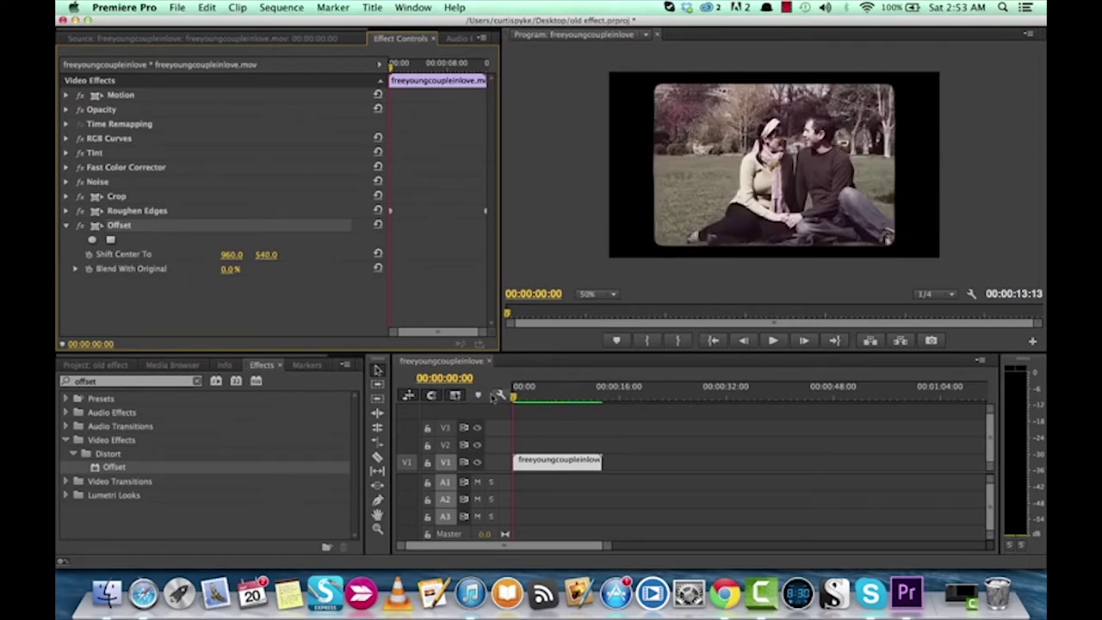
# - Move the playhead to 00:00:05:00 and start animating Offset's Shift Center To with a keyframe there
pyautogui.click(514, 397)
pyautogui.moveTo(514, 397); pyautogui.dragTo(519, 402)
pyautogui.moveTo(519, 403); pyautogui.dragTo(548, 404)
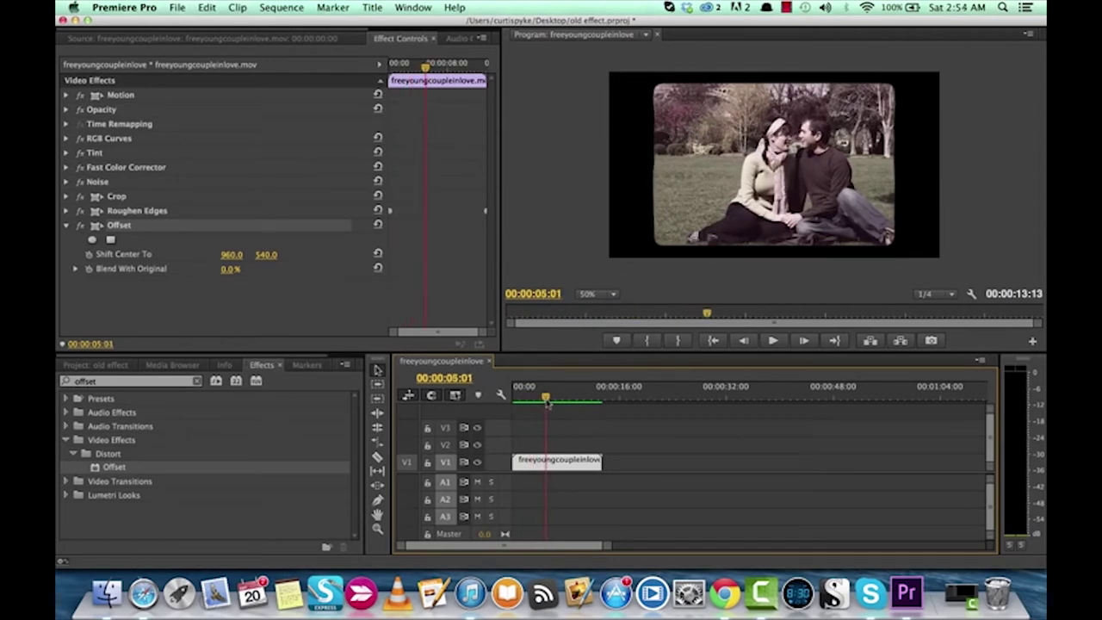
pyautogui.click(745, 341)
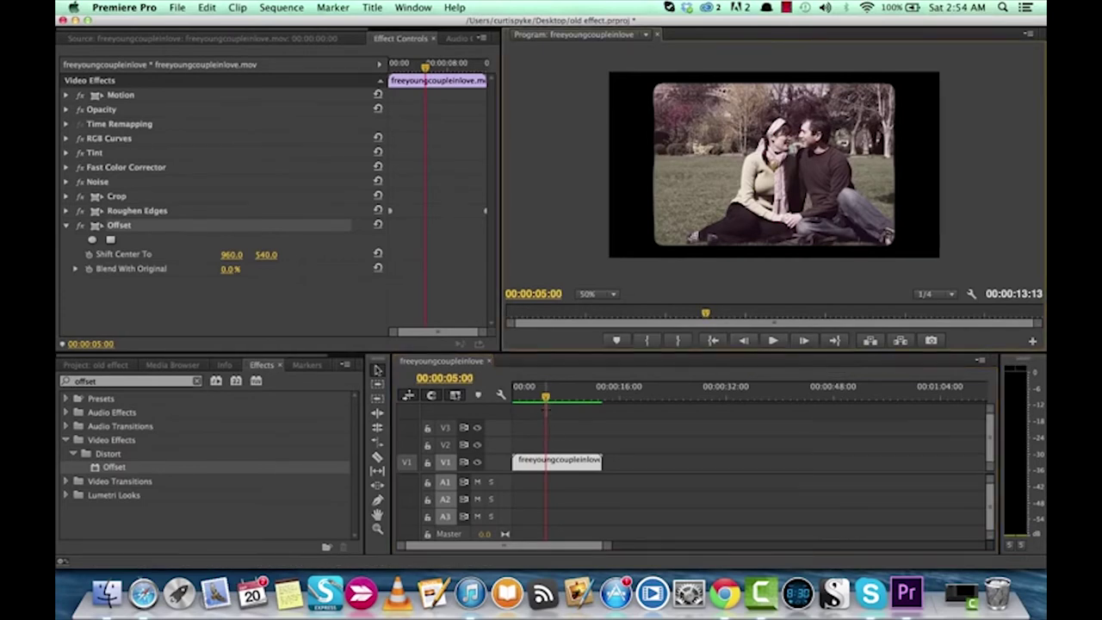
pyautogui.click(118, 259)
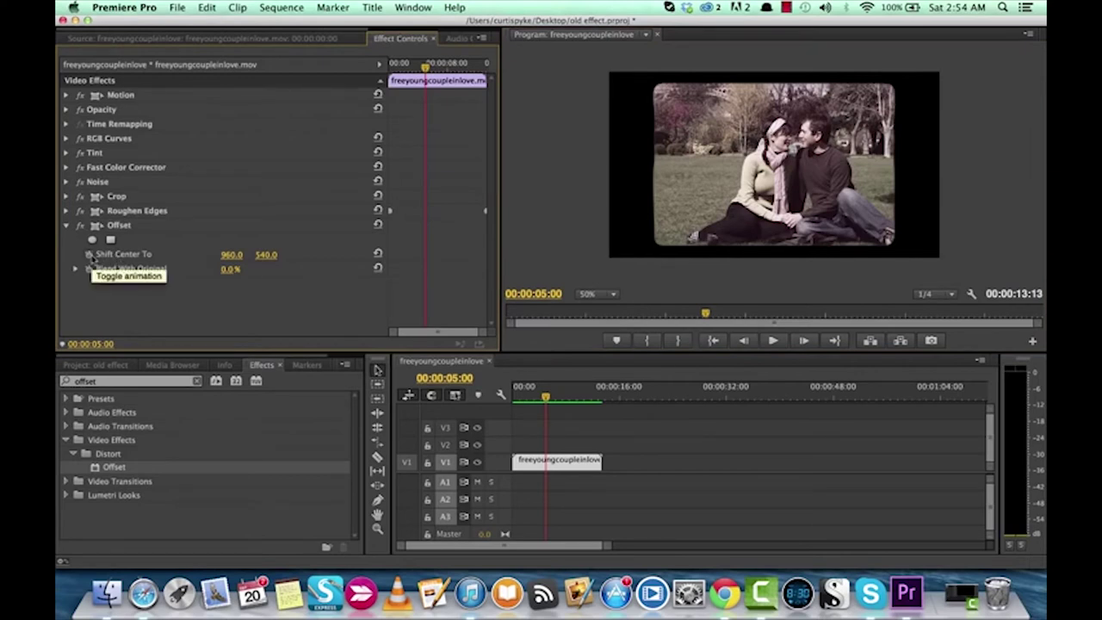
pyautogui.click(89, 255)
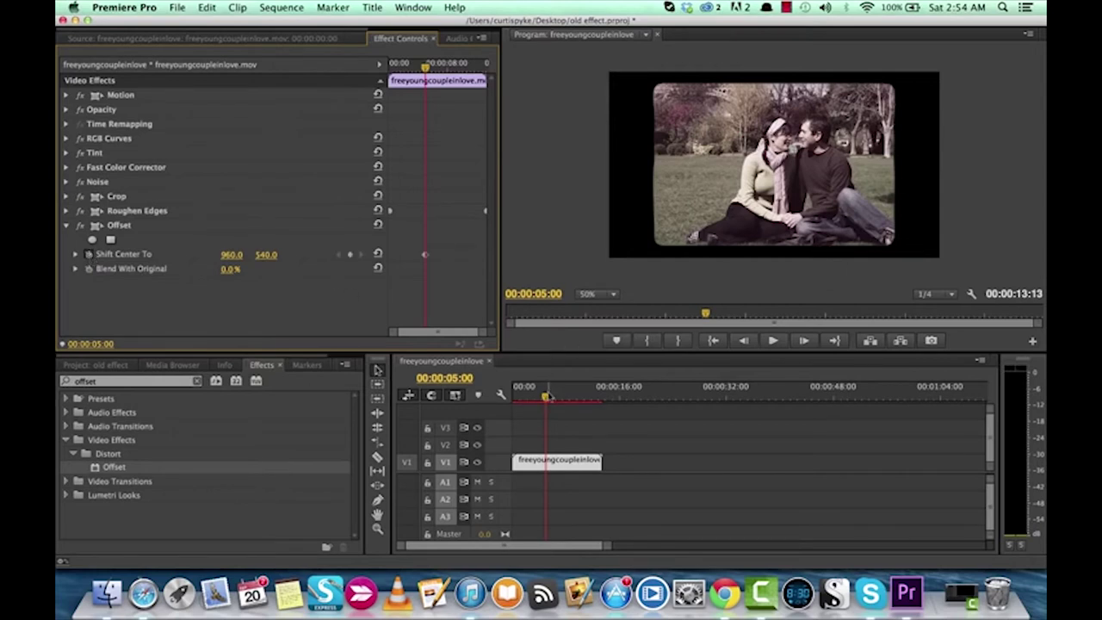
# - Keyframe Offset's vertical Shift Center To at 3862 at 00:00:06:00 and at 3692 at 00:00:06:14
pyautogui.moveTo(548, 395); pyautogui.dragTo(554, 397)
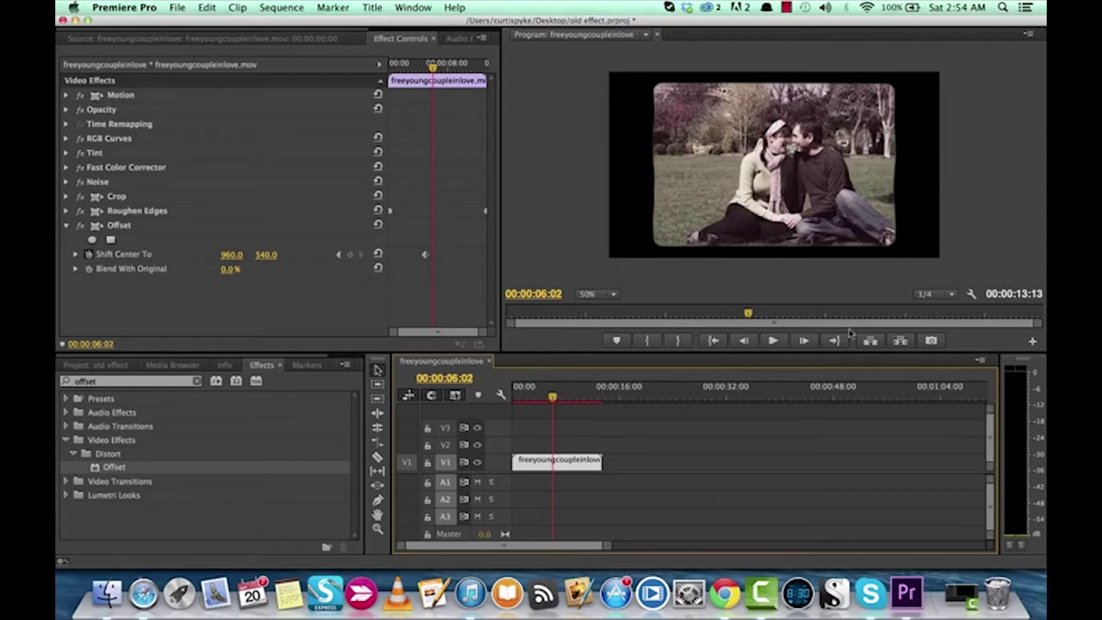
pyautogui.click(743, 341)
pyautogui.click(743, 341)
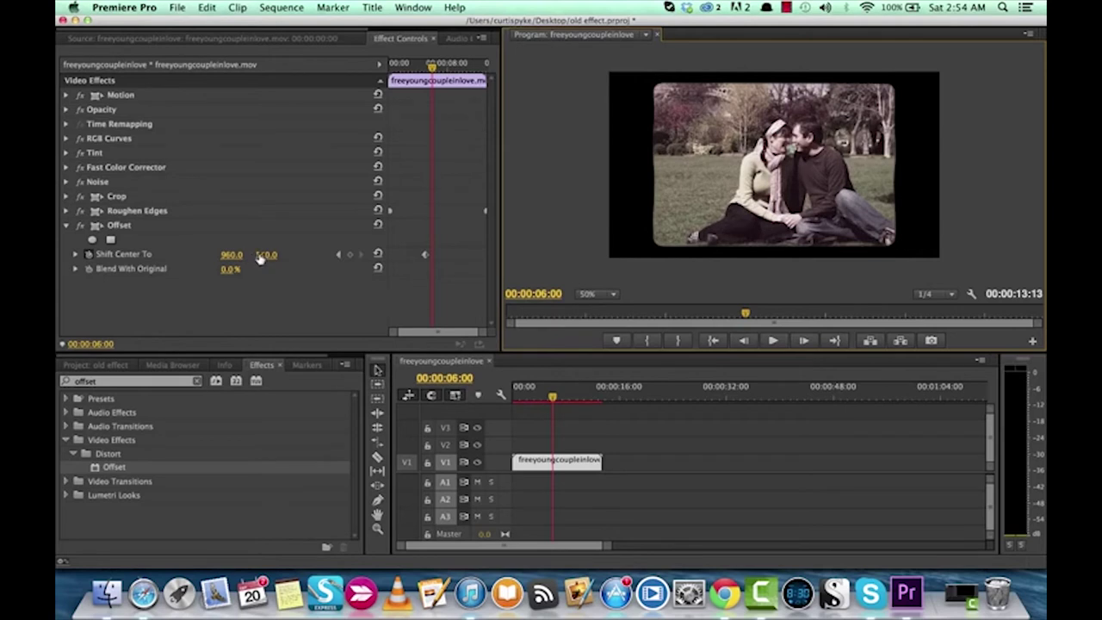
pyautogui.moveTo(262, 256); pyautogui.dragTo(428, 255)
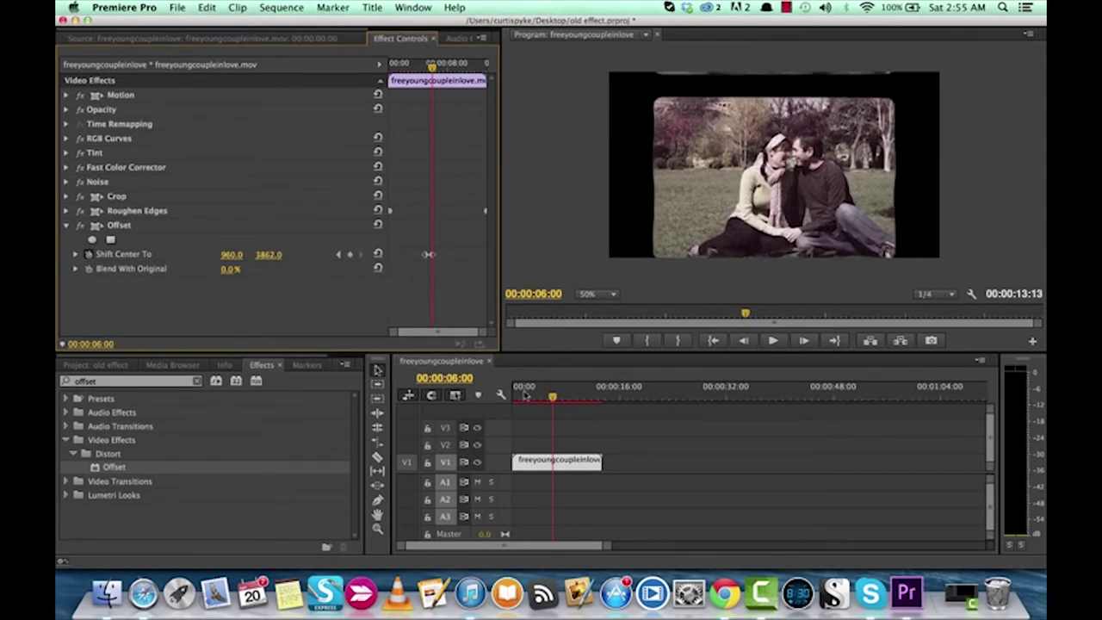
pyautogui.moveTo(561, 399); pyautogui.dragTo(560, 401)
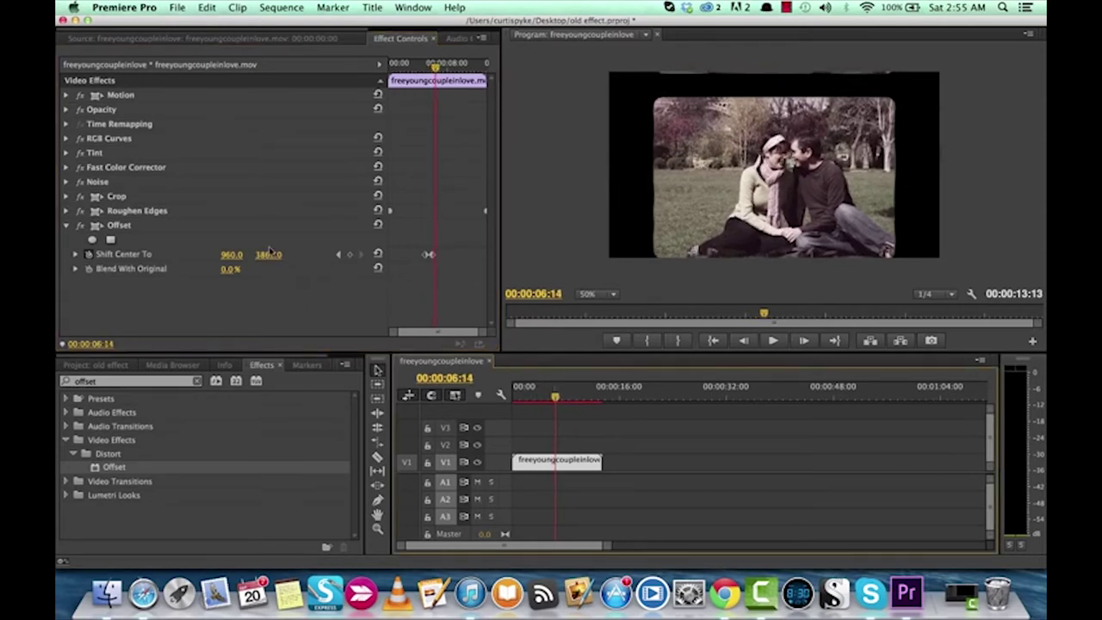
pyautogui.moveTo(268, 255); pyautogui.dragTo(178, 255)
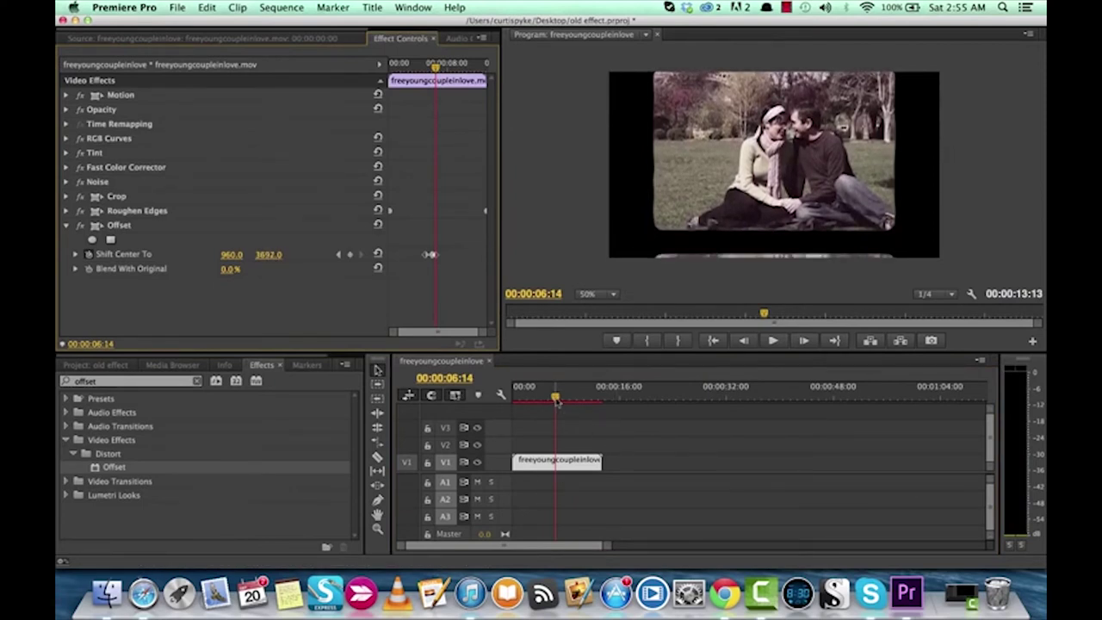
# - Keyframe Offset's vertical Shift Center To at 9227 at 00:00:07:09 and at 9182 at 00:00:10:06
pyautogui.moveTo(555, 400); pyautogui.dragTo(563, 402)
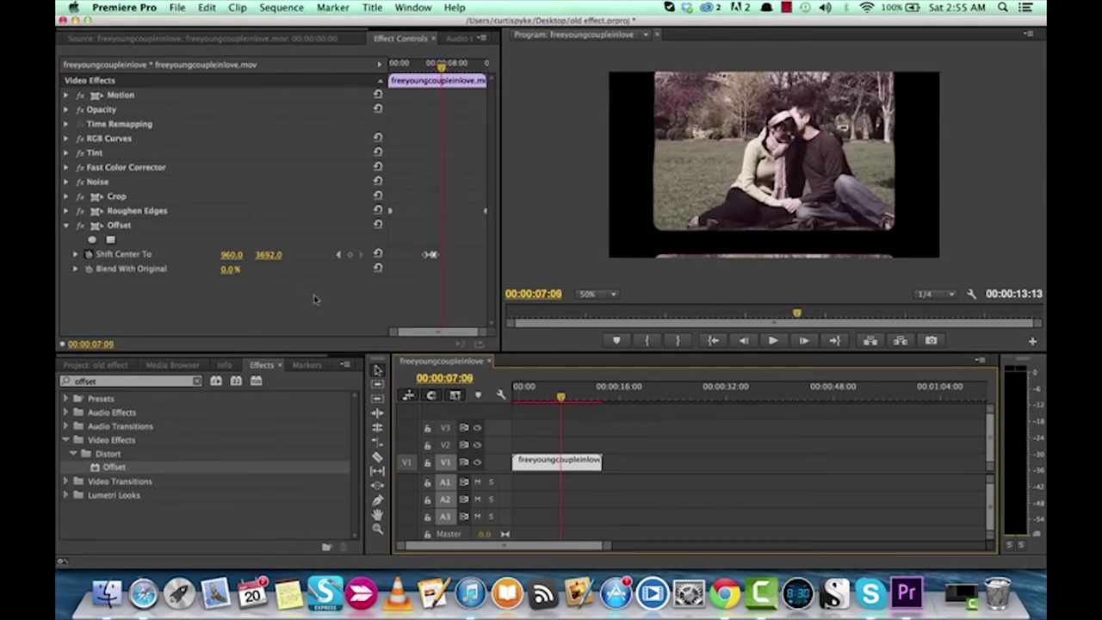
pyautogui.moveTo(266, 254); pyautogui.dragTo(484, 255)
pyautogui.moveTo(560, 398); pyautogui.dragTo(581, 397)
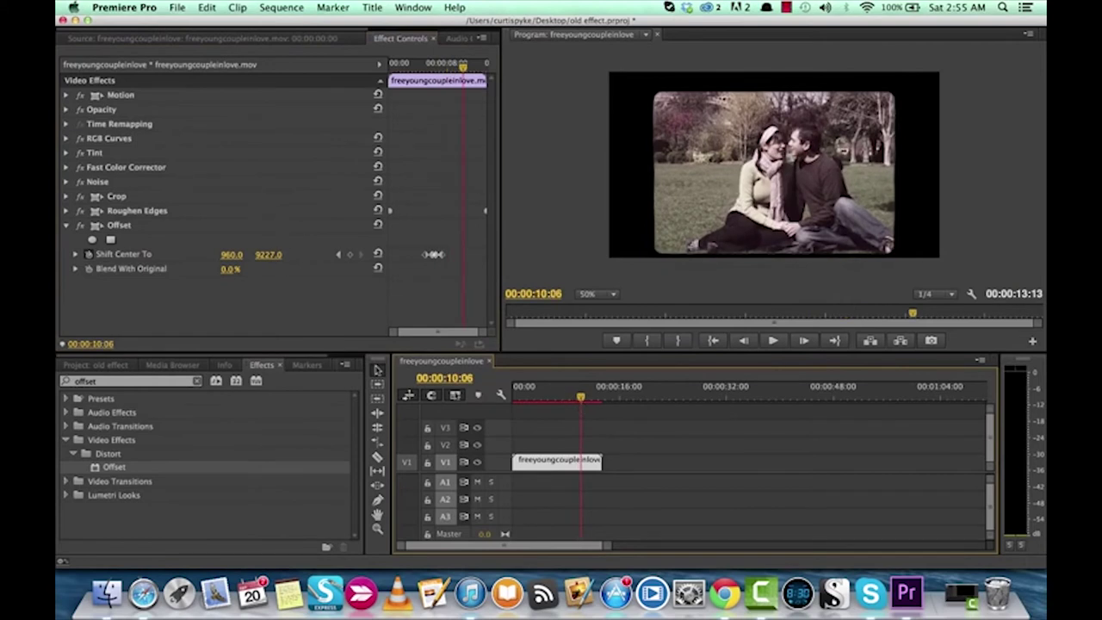
pyautogui.moveTo(269, 255); pyautogui.dragTo(263, 255)
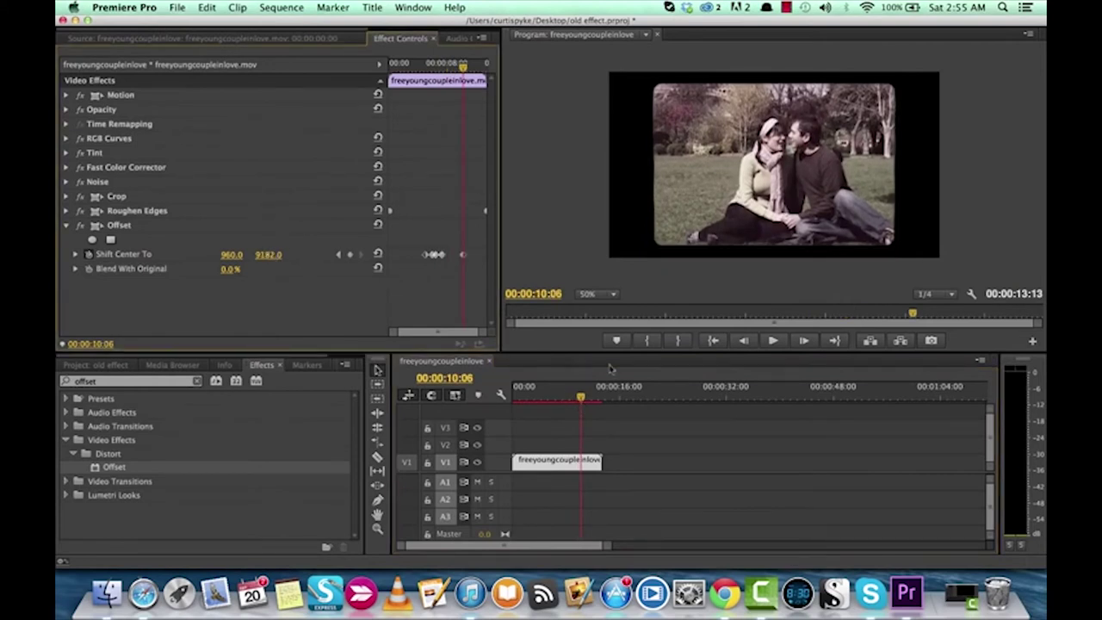
# - Preview the end of the sequence and delete Offset's Shift Center To keyframe at 00:00:07:09
pyautogui.moveTo(583, 396); pyautogui.dragTo(608, 405)
pyautogui.press('space')
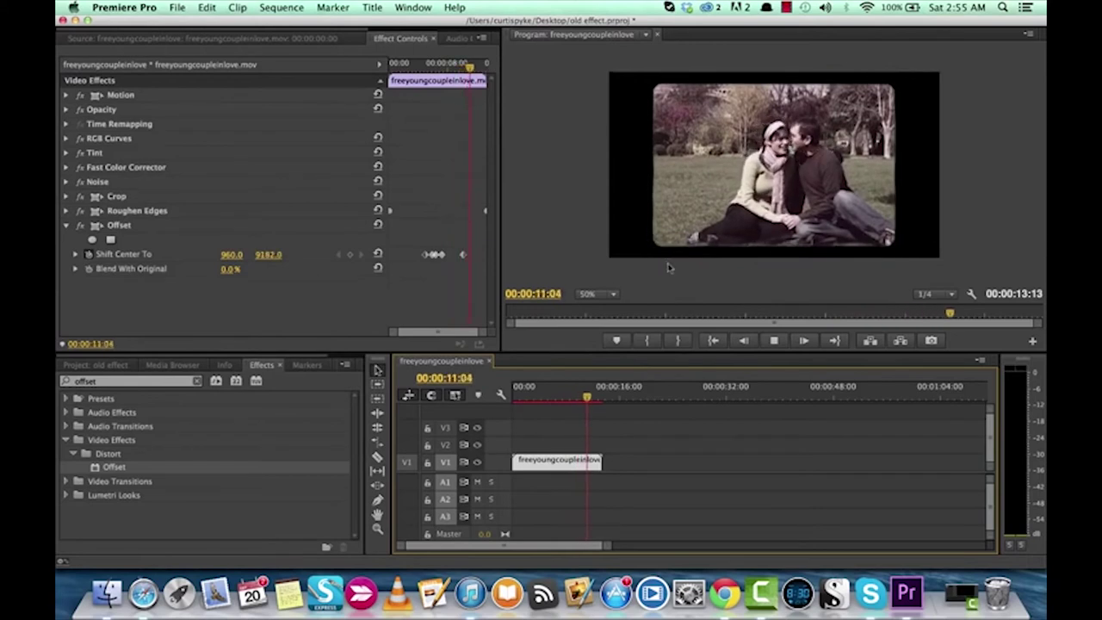
pyautogui.press('space')
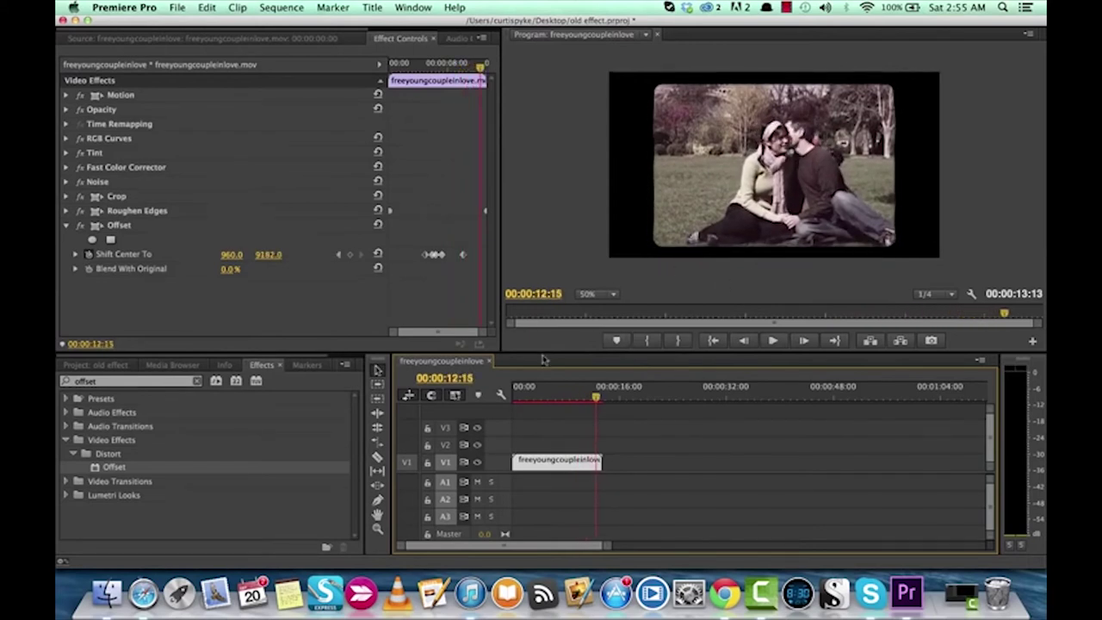
pyautogui.moveTo(570, 401); pyautogui.dragTo(558, 398)
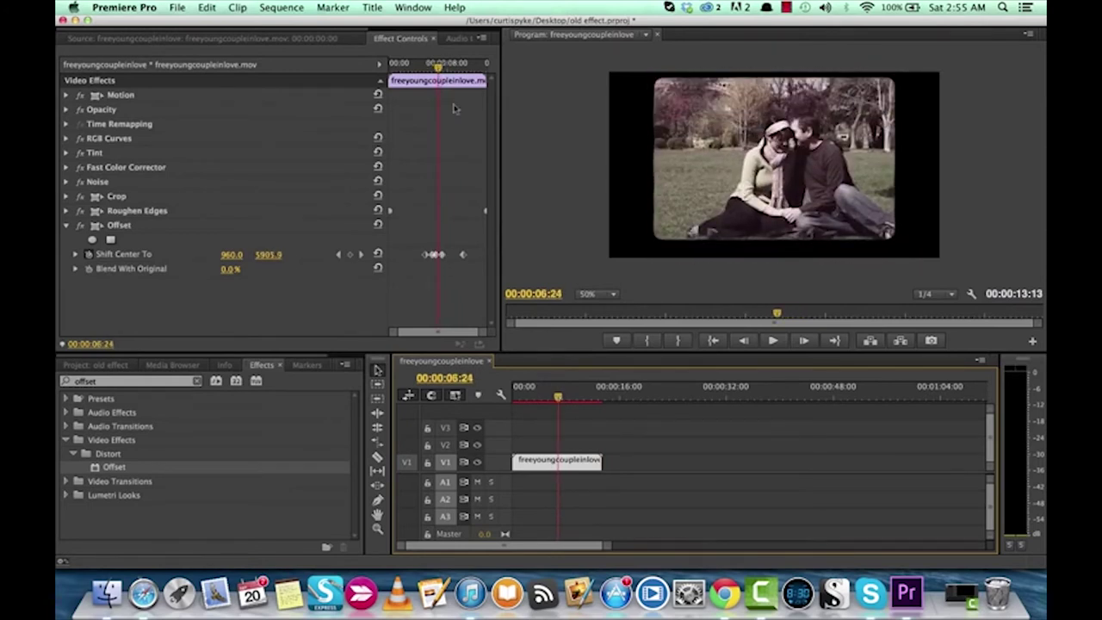
pyautogui.click(440, 255)
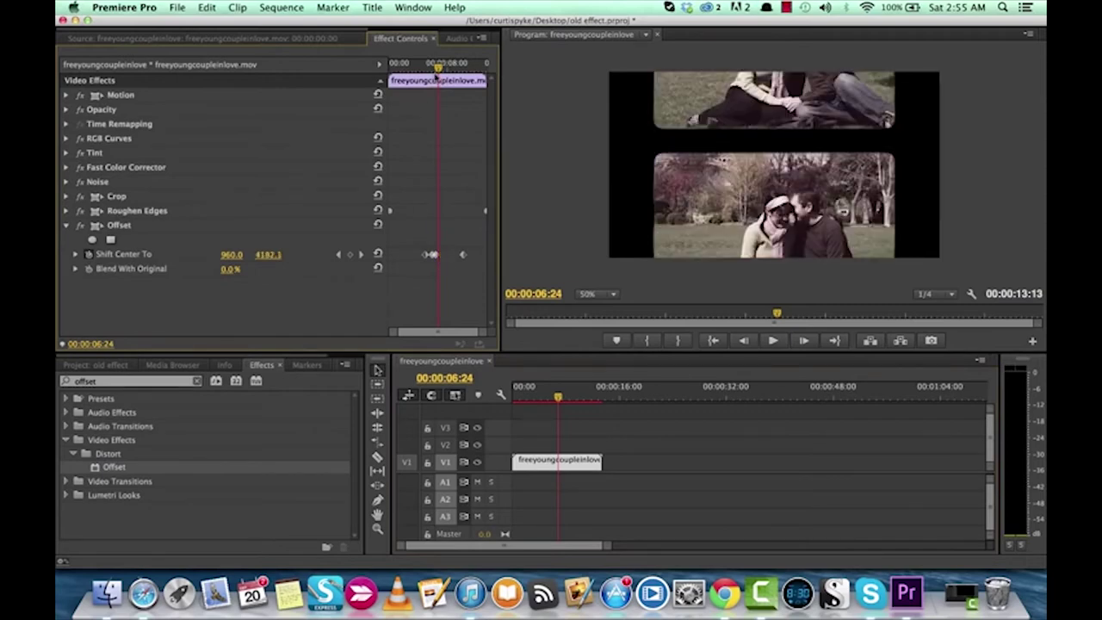
# - Play the animated frame shift from about 00:00:05:00 and return the playhead to the start of the sequence
pyautogui.moveTo(437, 76); pyautogui.dragTo(426, 78)
pyautogui.press('space')
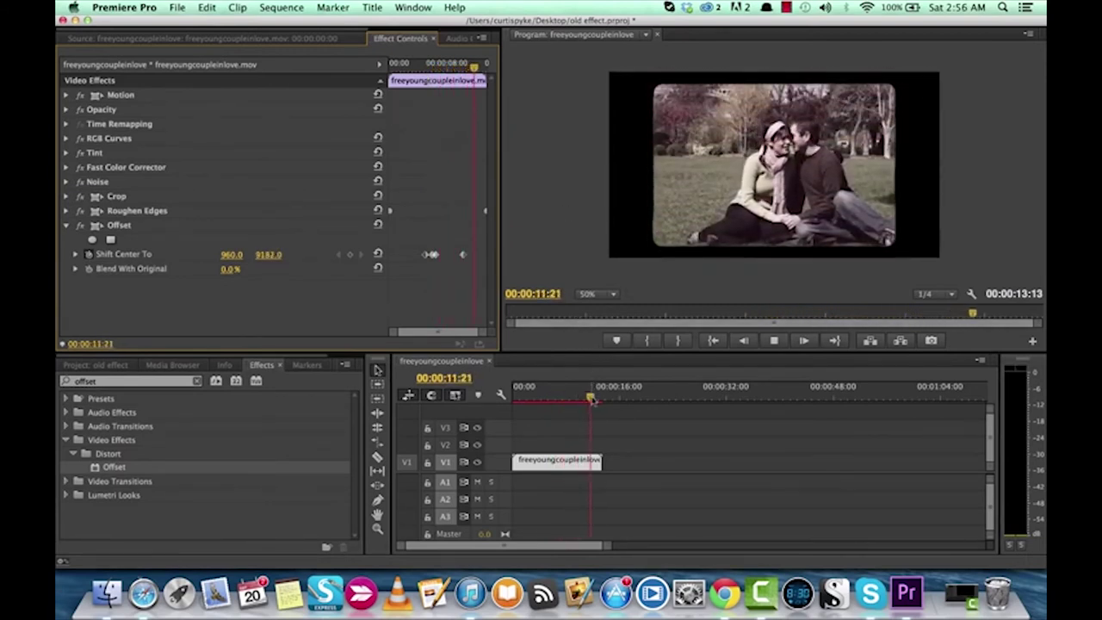
pyautogui.moveTo(592, 399); pyautogui.dragTo(512, 402)
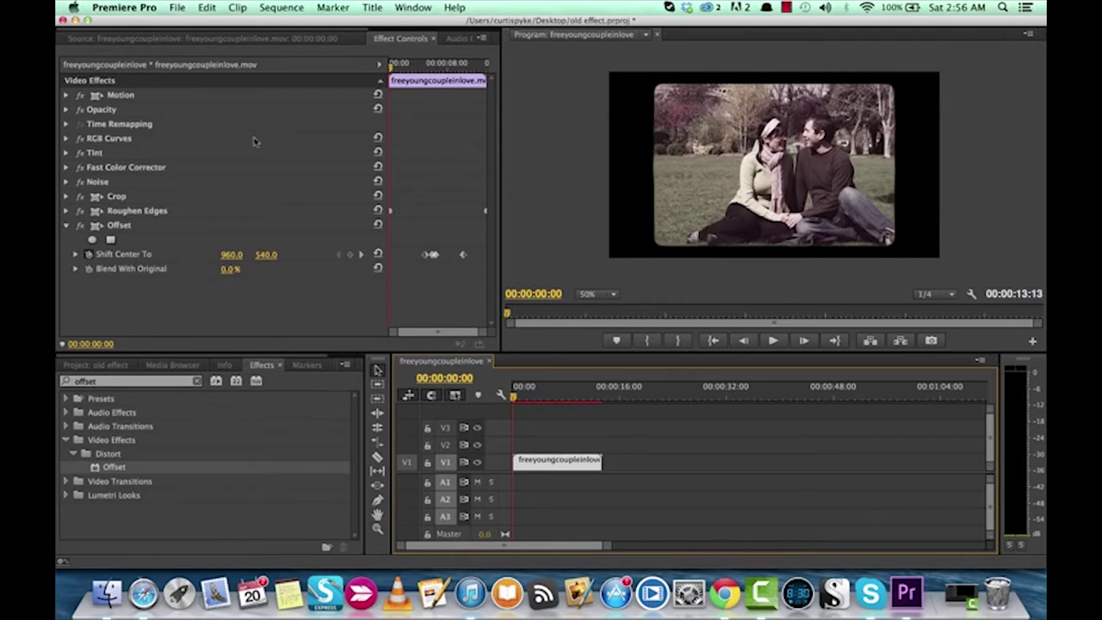
# - With the playhead at 00:00:05:01, search the effects for "directional" and apply Directional Blur to the freeyoungcoupleinlove clip
pyautogui.moveTo(132, 383); pyautogui.dragTo(70, 381)
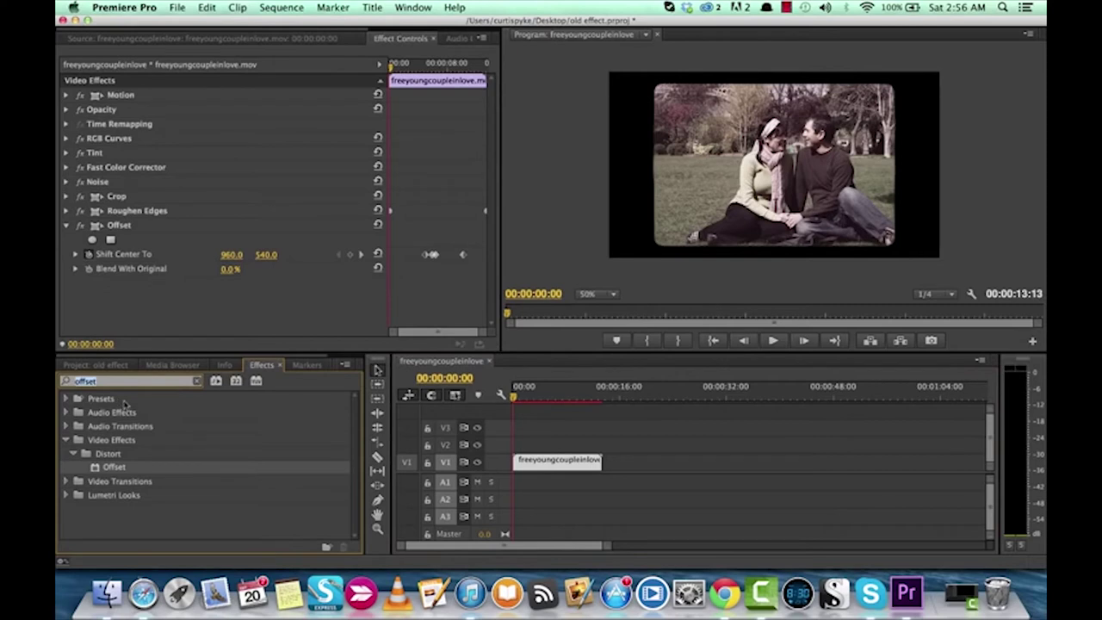
pyautogui.write('di')
pyautogui.press('BackSpace')
pyautogui.press('BackSpace')
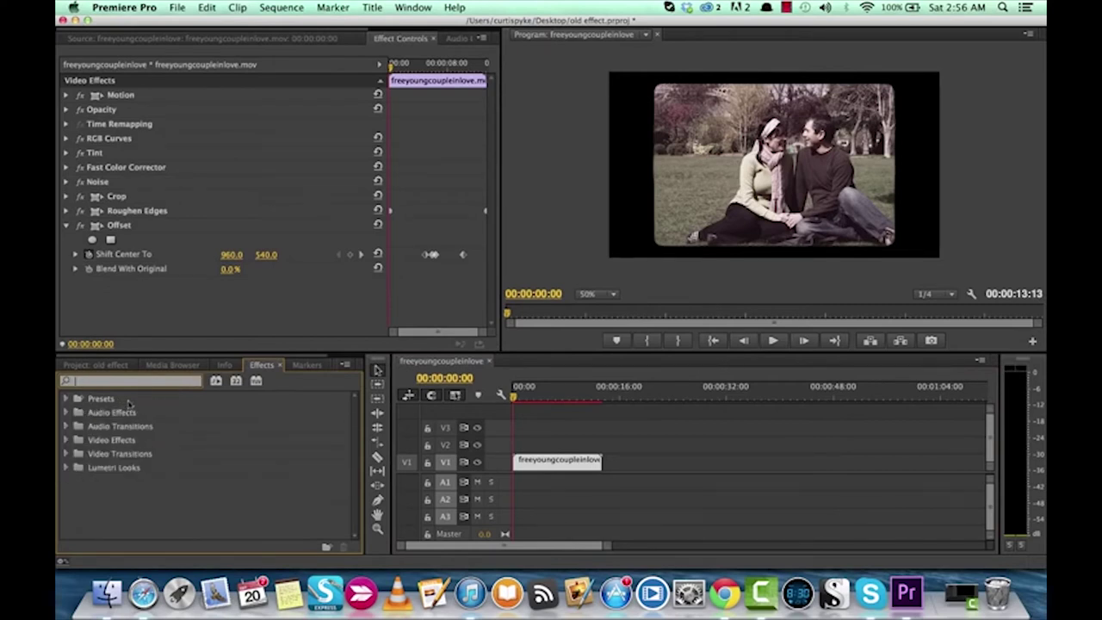
pyautogui.moveTo(515, 398); pyautogui.dragTo(548, 404)
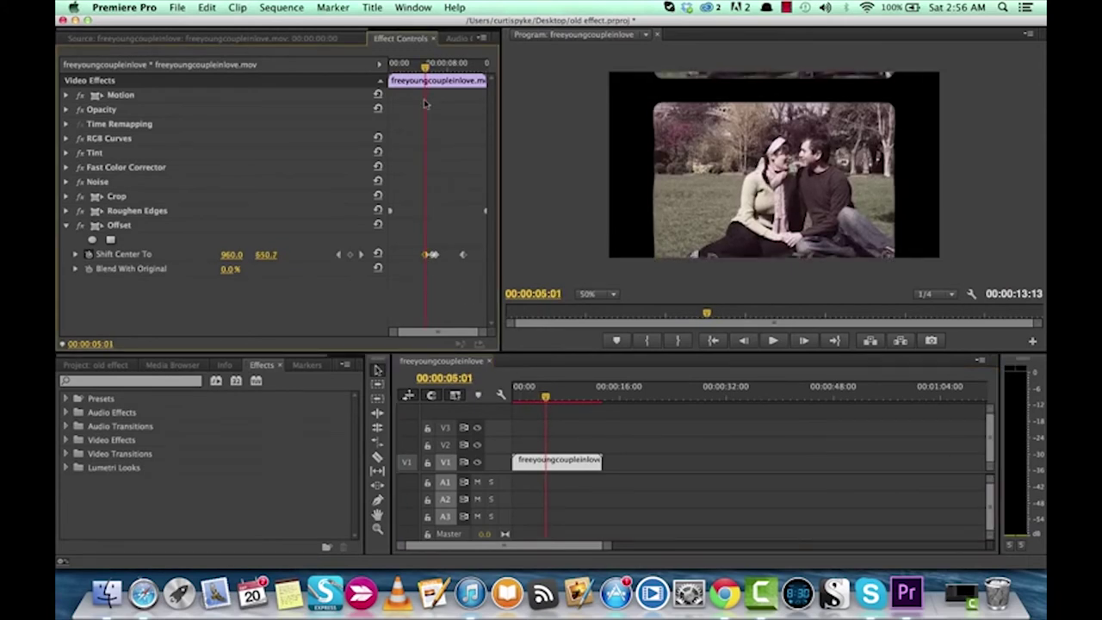
pyautogui.click(96, 381)
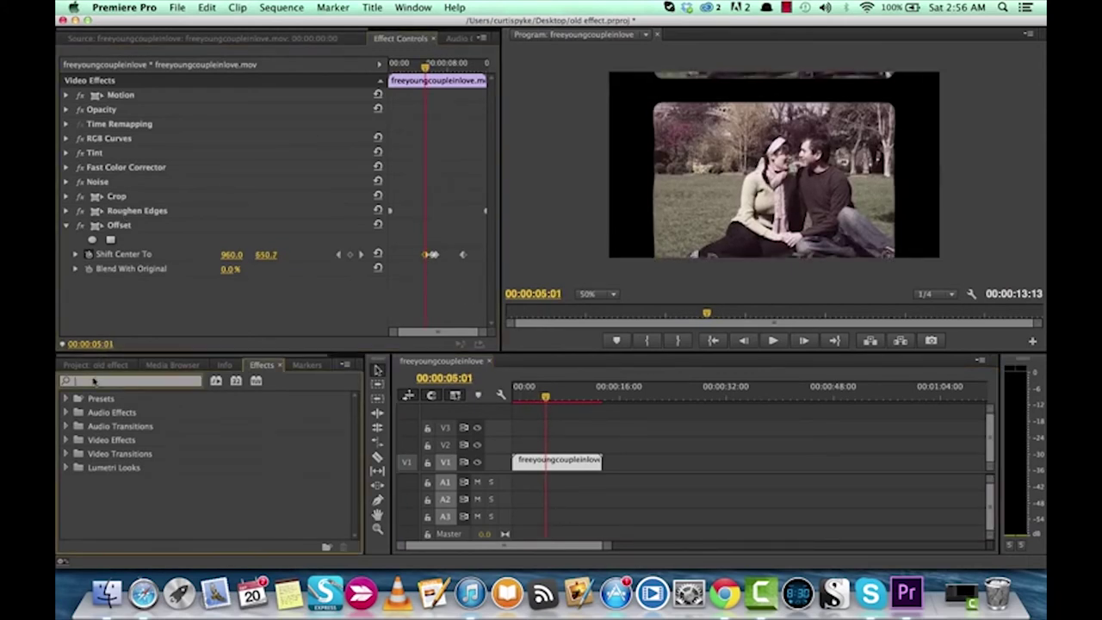
pyautogui.write('directional')
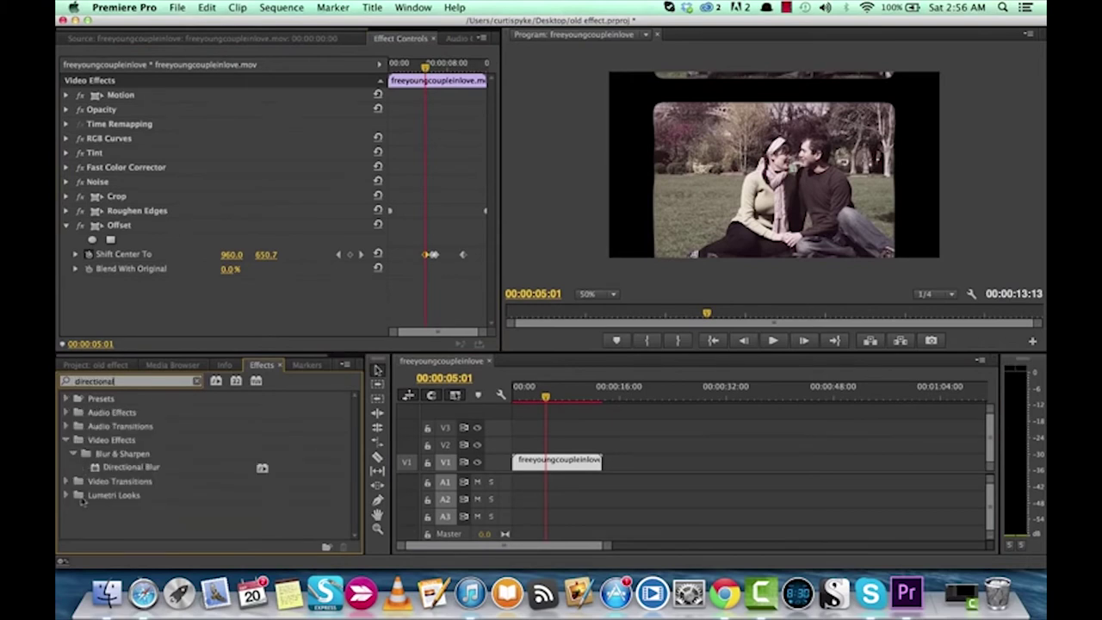
pyautogui.moveTo(112, 473); pyautogui.dragTo(555, 465)
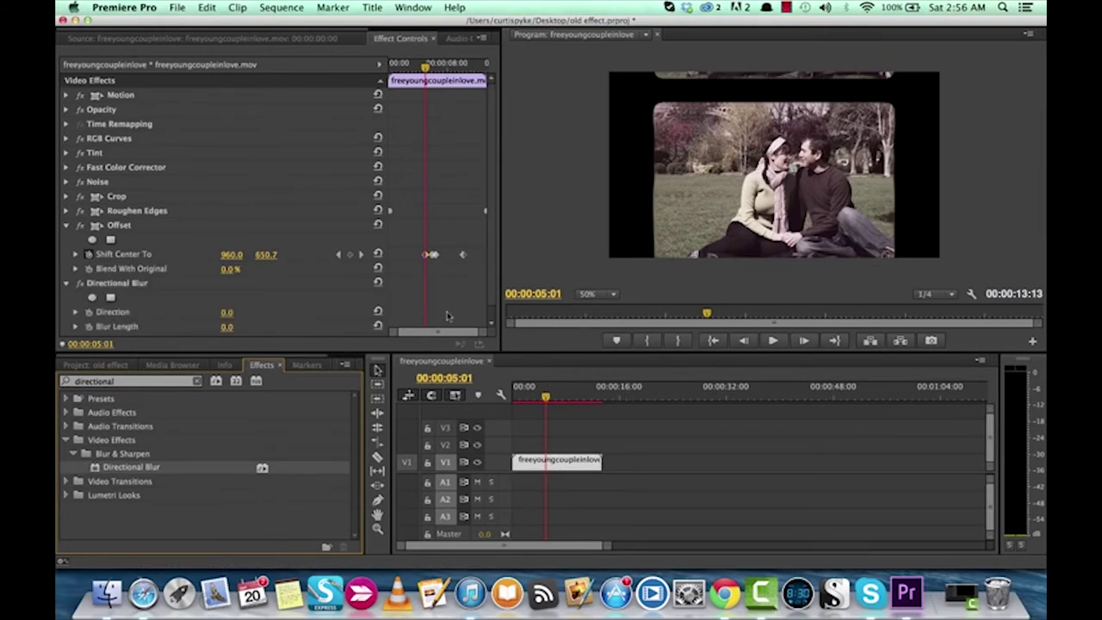
# - Play from just before the frame shift and set Directional Blur's Direction to 13°
pyautogui.scroll(-1, 203, 257)
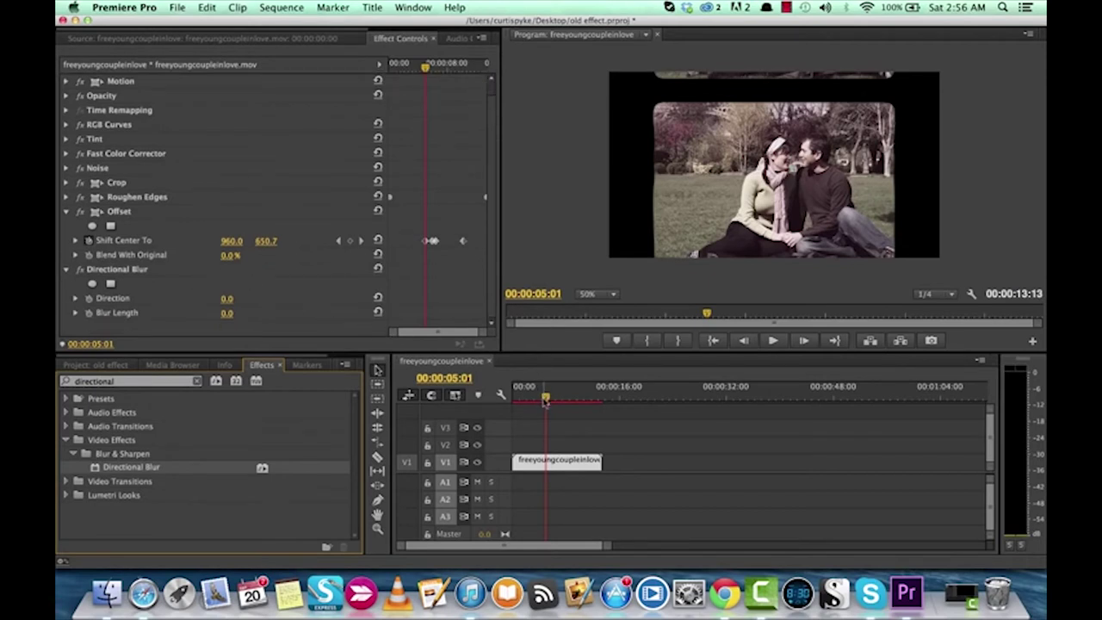
pyautogui.moveTo(545, 397); pyautogui.dragTo(542, 397)
pyautogui.press('space')
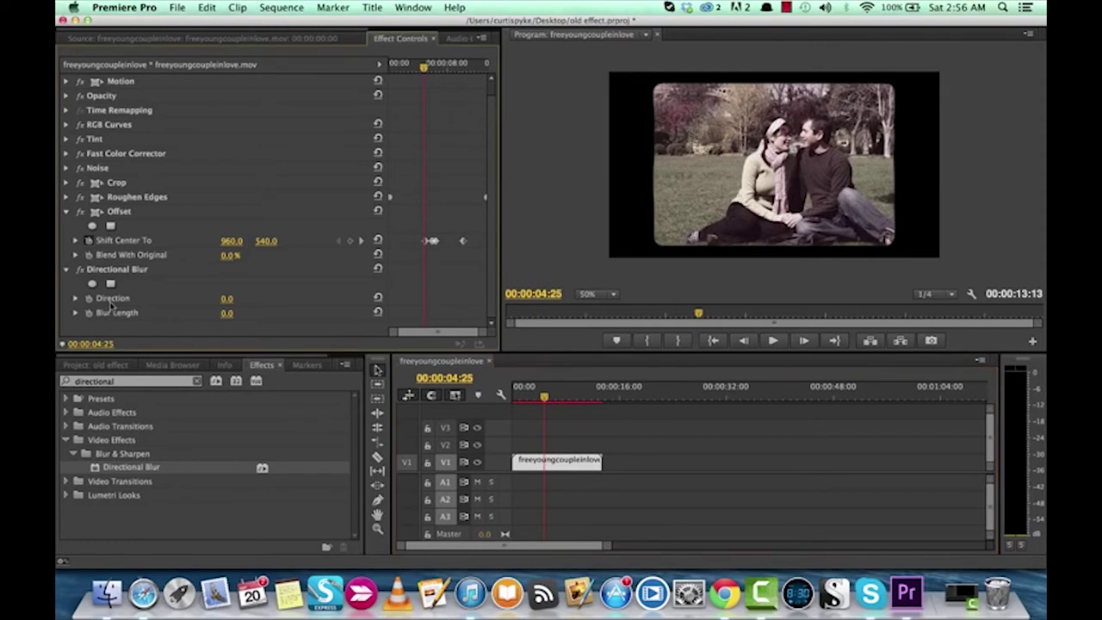
pyautogui.moveTo(227, 298); pyautogui.dragTo(231, 298)
pyautogui.moveTo(226, 298); pyautogui.dragTo(224, 298)
# - Scrub through the start of the frame shift to 00:00:05:04 and set Directional Blur's Blur Length to 5
pyautogui.moveTo(544, 397); pyautogui.dragTo(546, 398)
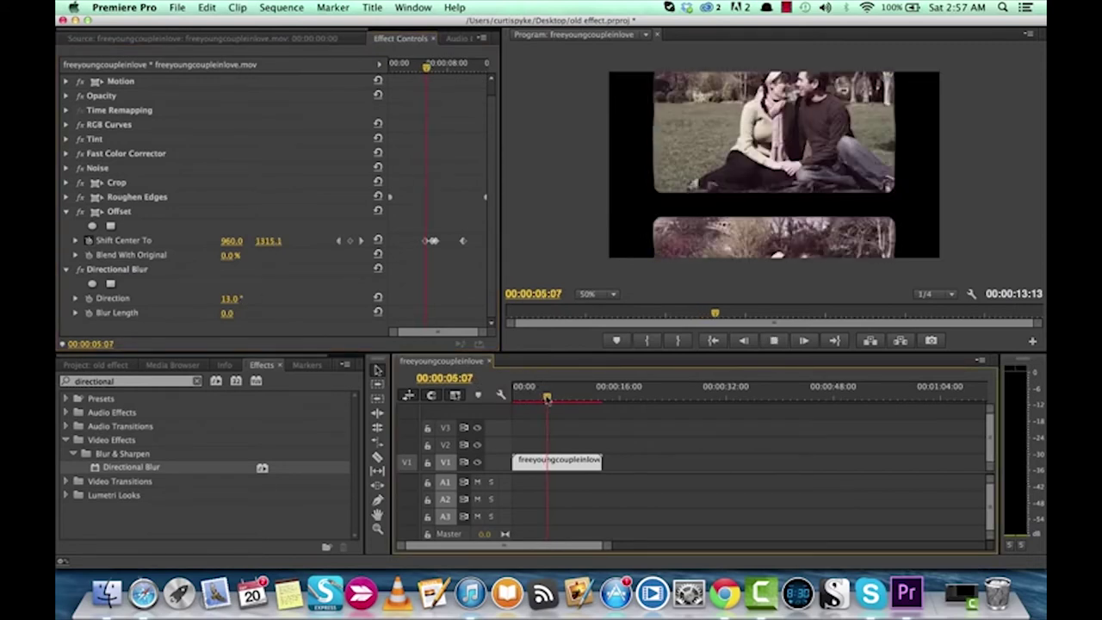
pyautogui.click(547, 400)
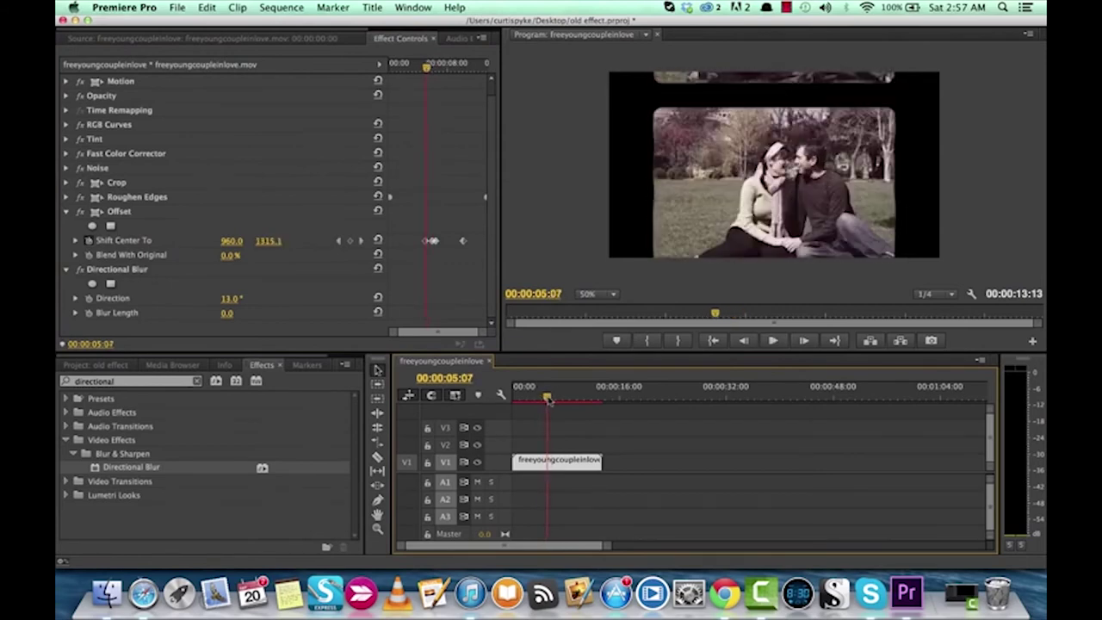
pyautogui.moveTo(547, 400); pyautogui.dragTo(544, 400)
pyautogui.moveTo(544, 398); pyautogui.dragTo(547, 399)
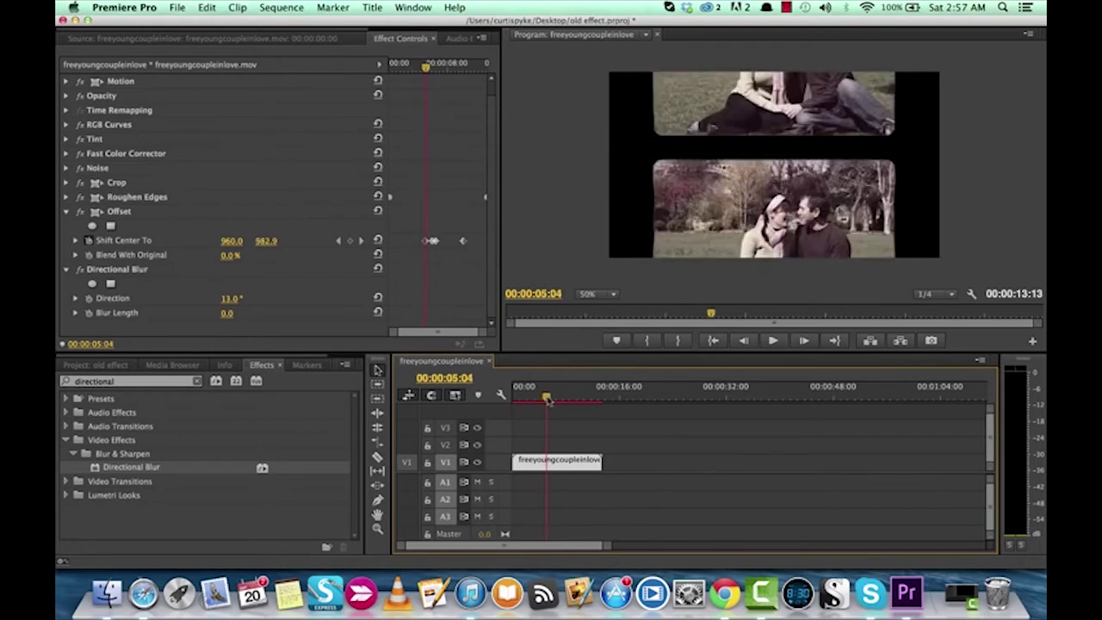
pyautogui.click(227, 315)
pyautogui.moveTo(227, 313); pyautogui.dragTo(232, 314)
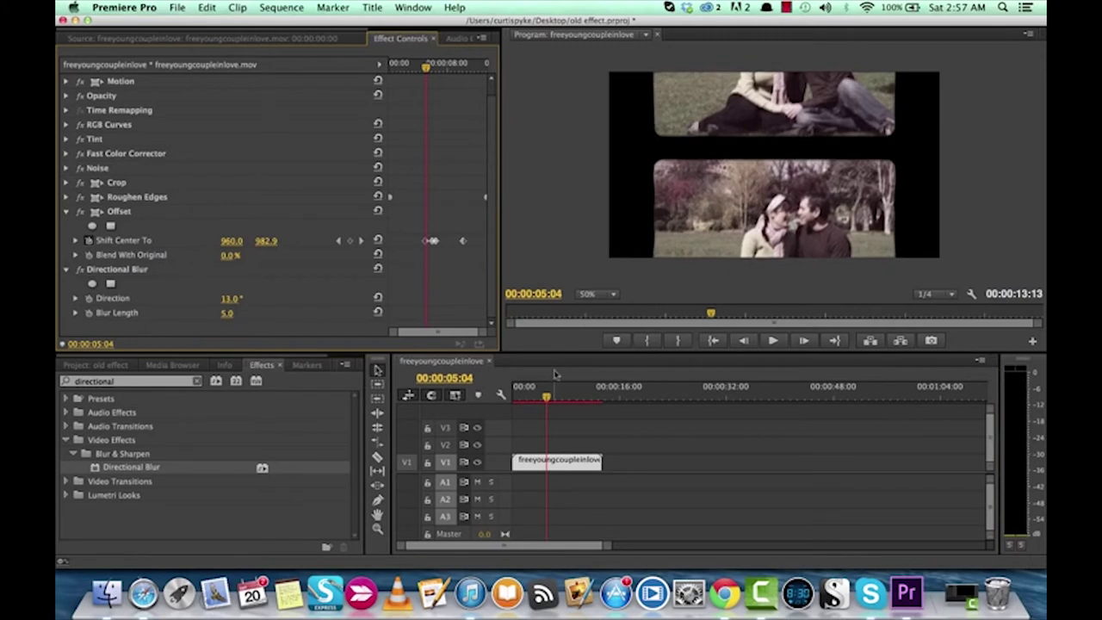
# - Play through the blurred frame shift from just before it and return the playhead to 00:00:01:16
pyautogui.moveTo(546, 396); pyautogui.dragTo(536, 396)
pyautogui.press('space')
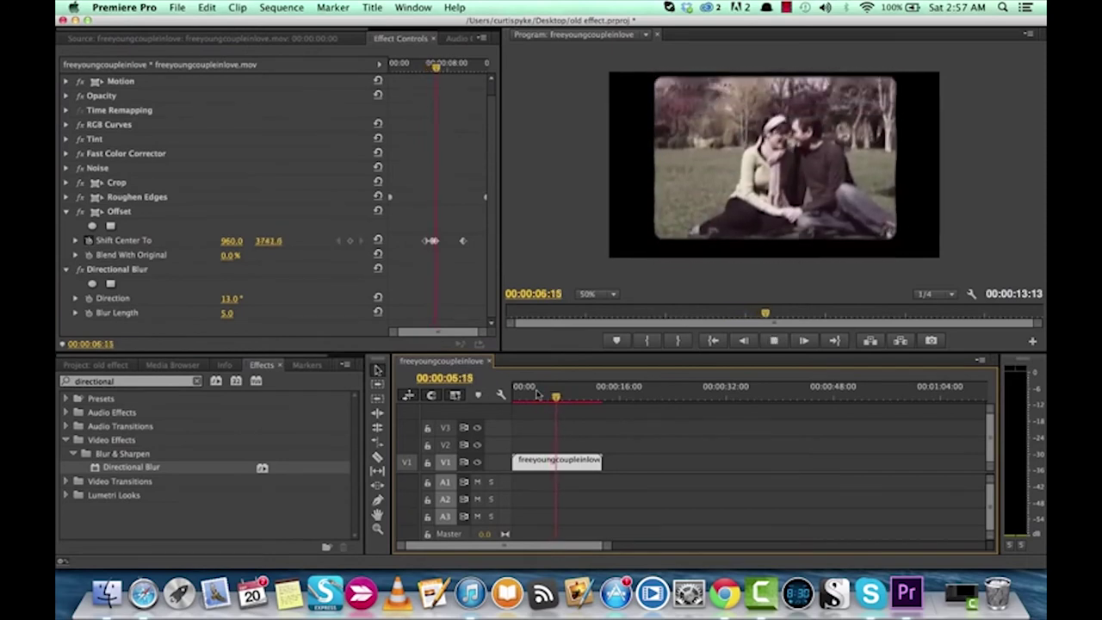
pyautogui.press('space')
pyautogui.click(523, 394)
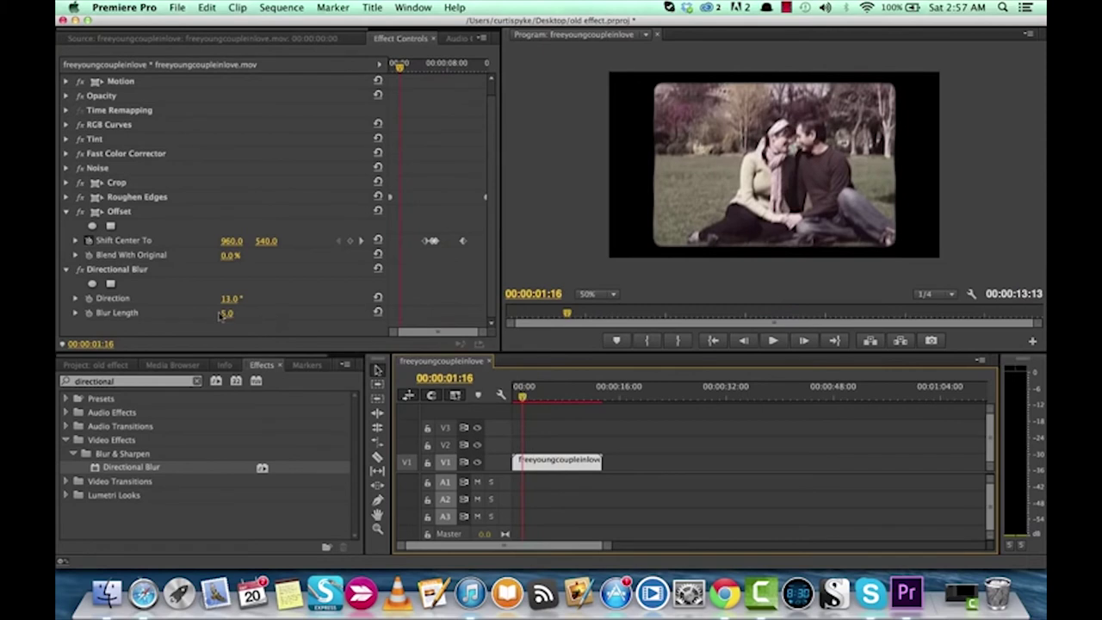
# - Toggle Directional Blur off and on, delete it, and apply a fresh Directional Blur to the freeyoungcoupleinlove clip
pyautogui.click(80, 269)
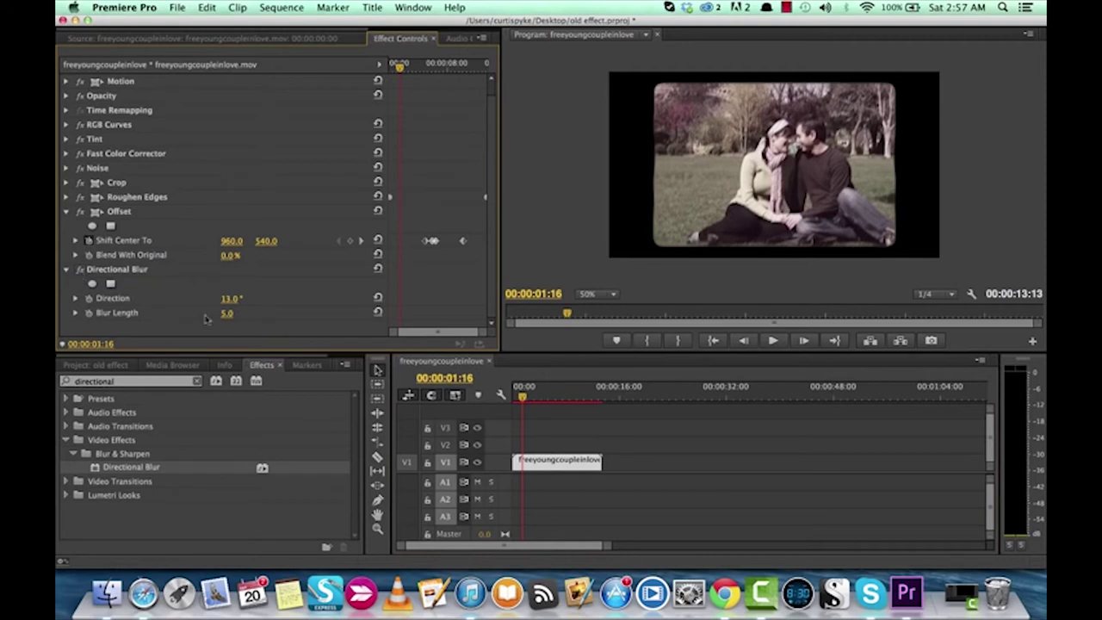
pyautogui.click(80, 269)
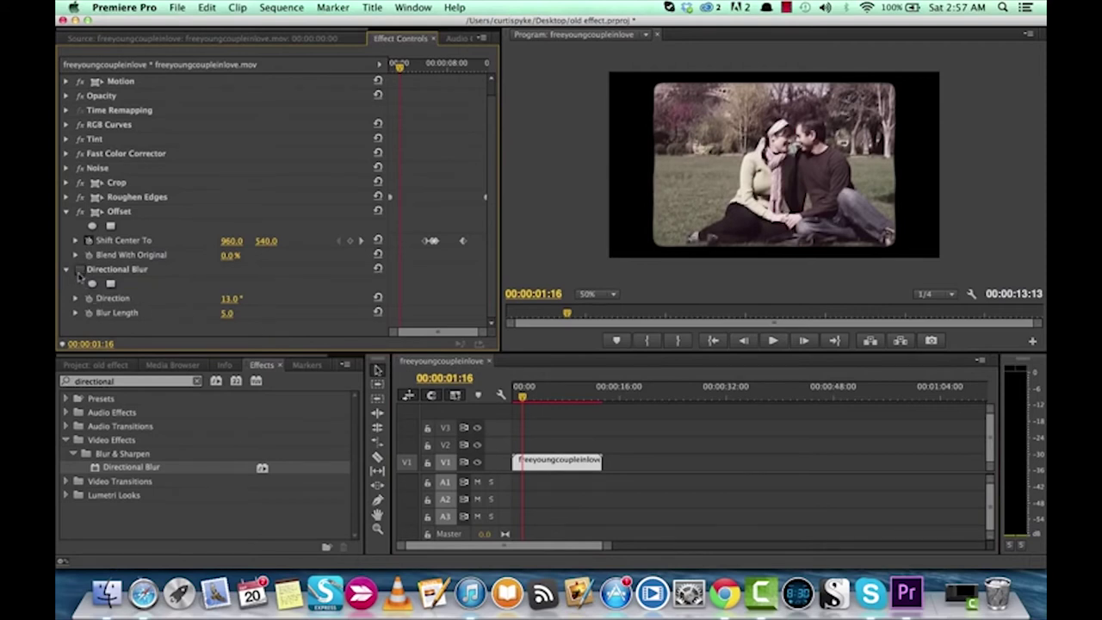
pyautogui.click(106, 269)
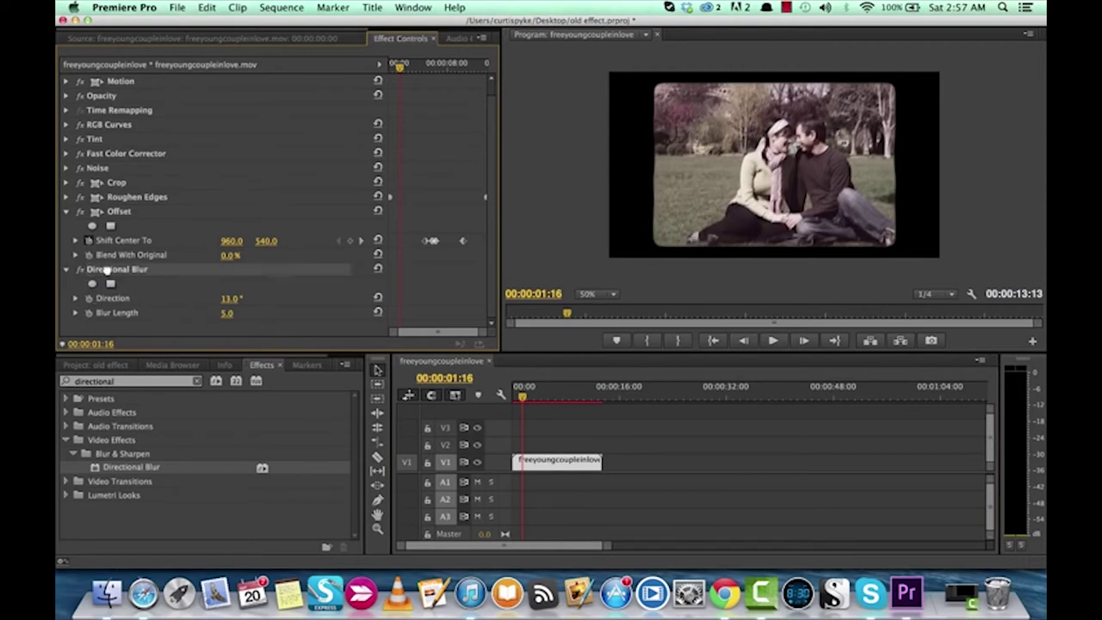
pyautogui.press('Delete')
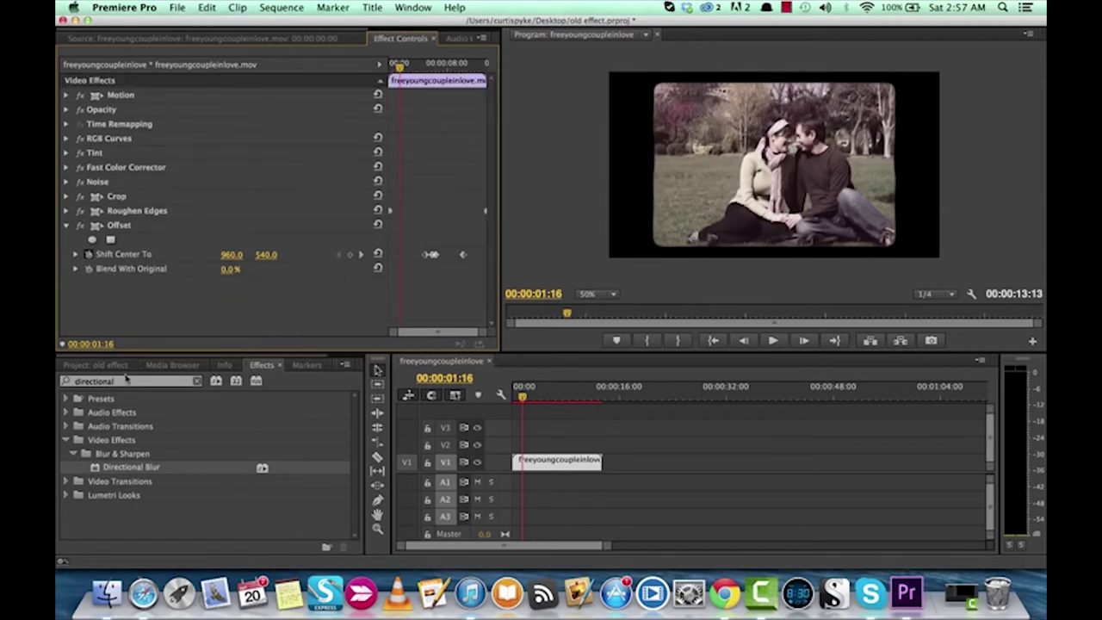
pyautogui.moveTo(475, 465); pyautogui.dragTo(544, 462)
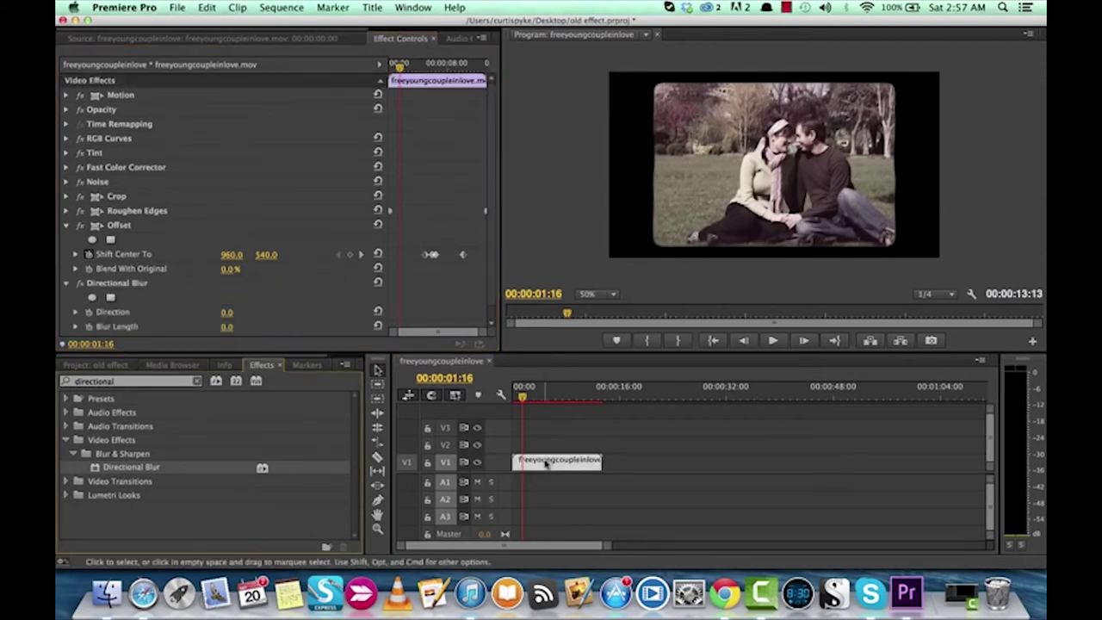
# - At 00:00:04:28, just before the frame shift, turn on keyframing for Directional Blur's Direction and Blur Length
pyautogui.moveTo(522, 394); pyautogui.dragTo(536, 396)
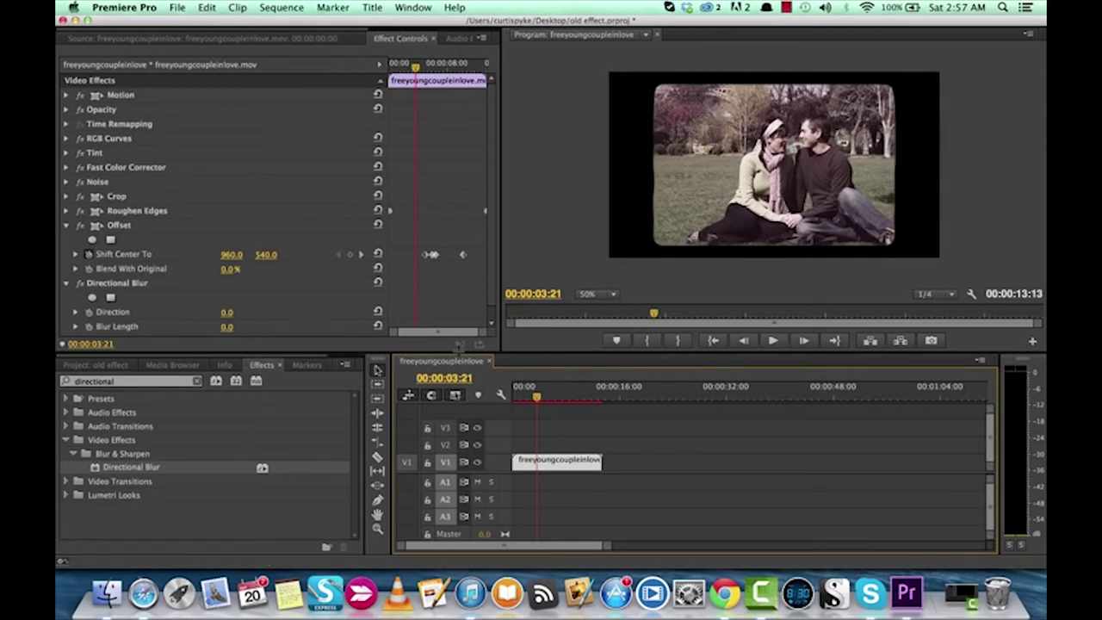
pyautogui.moveTo(385, 290); pyautogui.dragTo(349, 285)
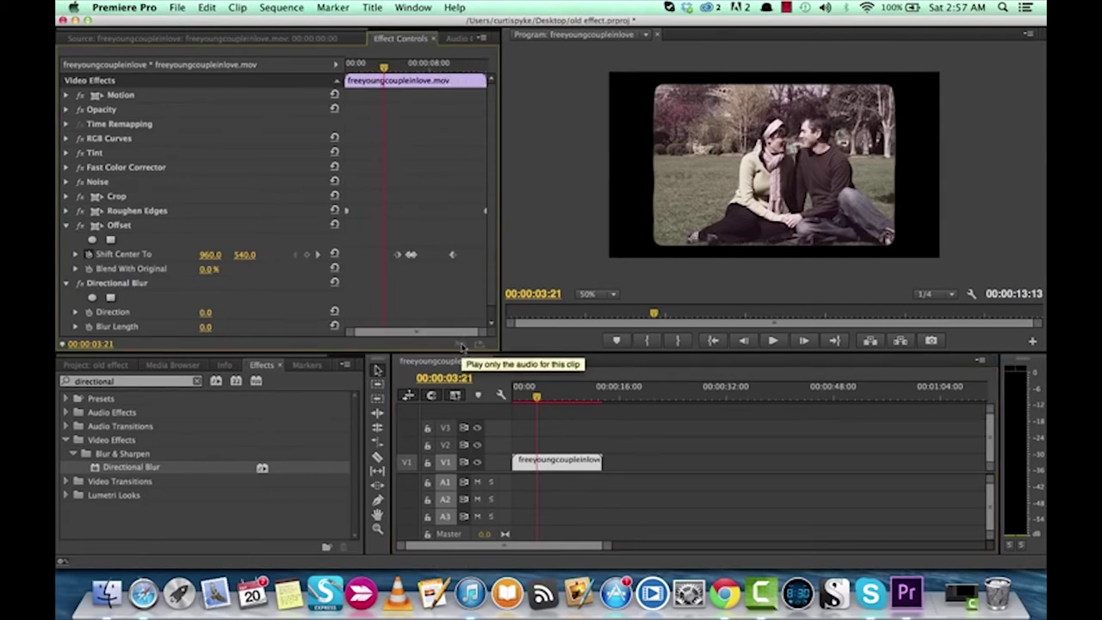
pyautogui.click(542, 397)
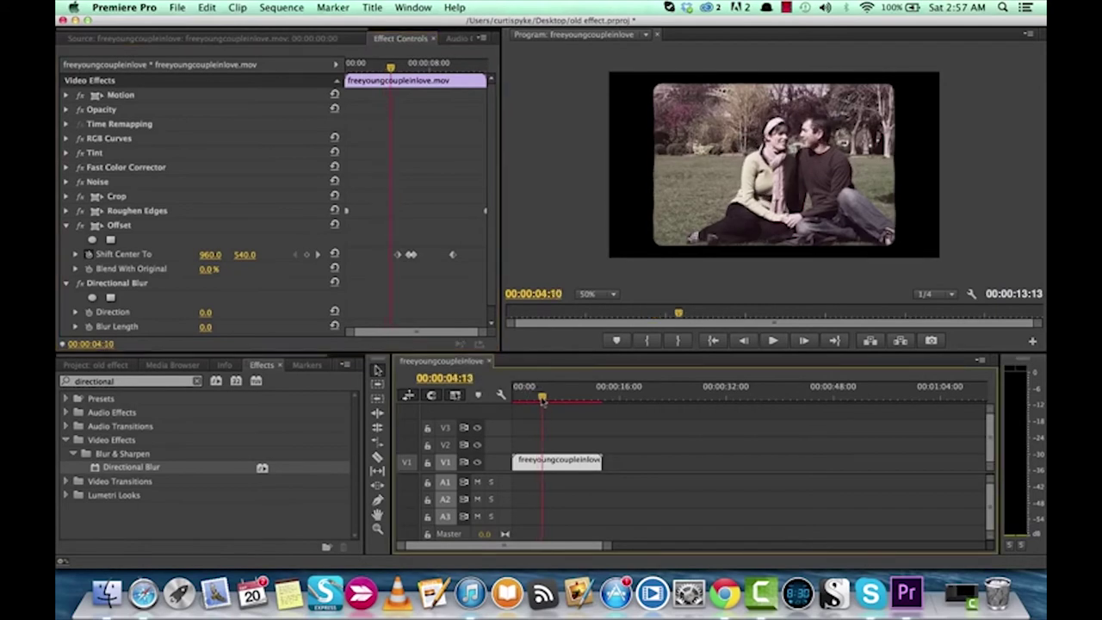
pyautogui.moveTo(542, 398); pyautogui.dragTo(545, 401)
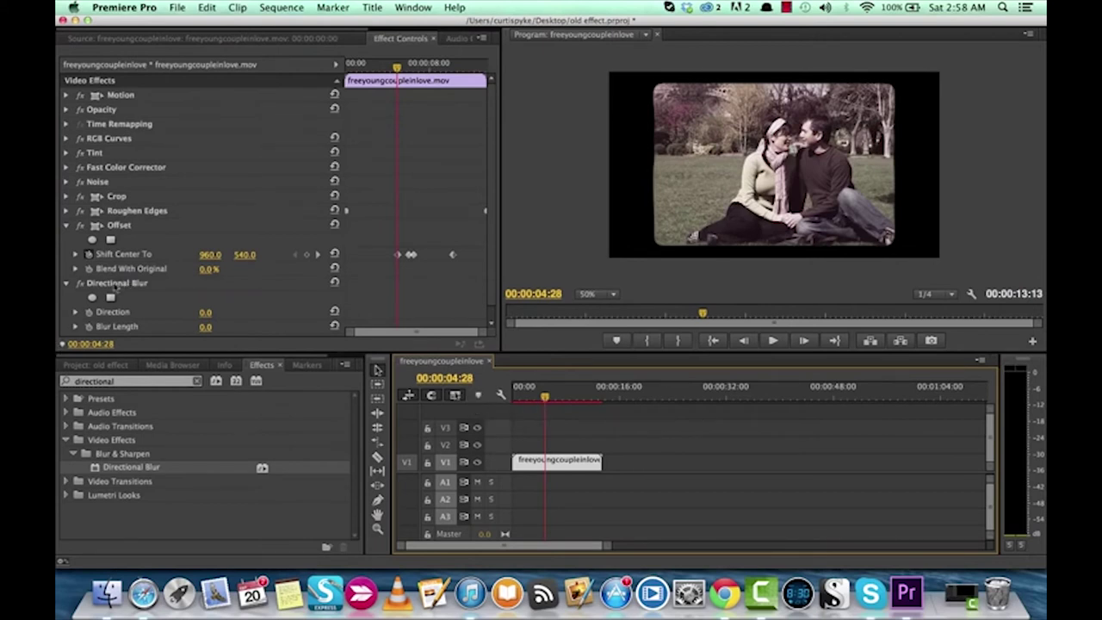
pyautogui.click(116, 287)
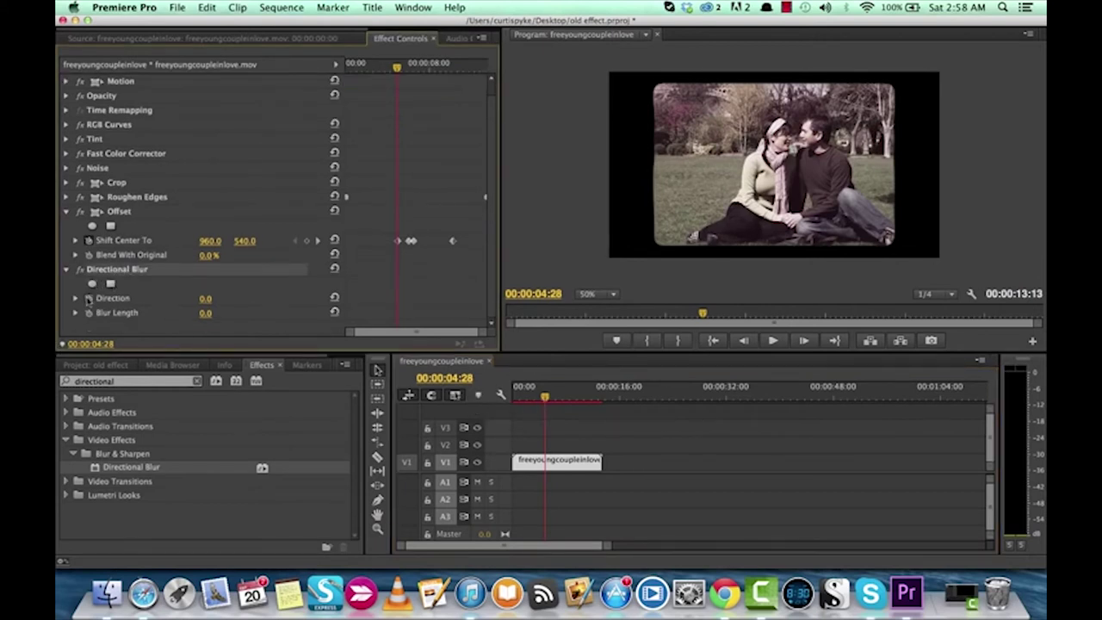
pyautogui.click(88, 299)
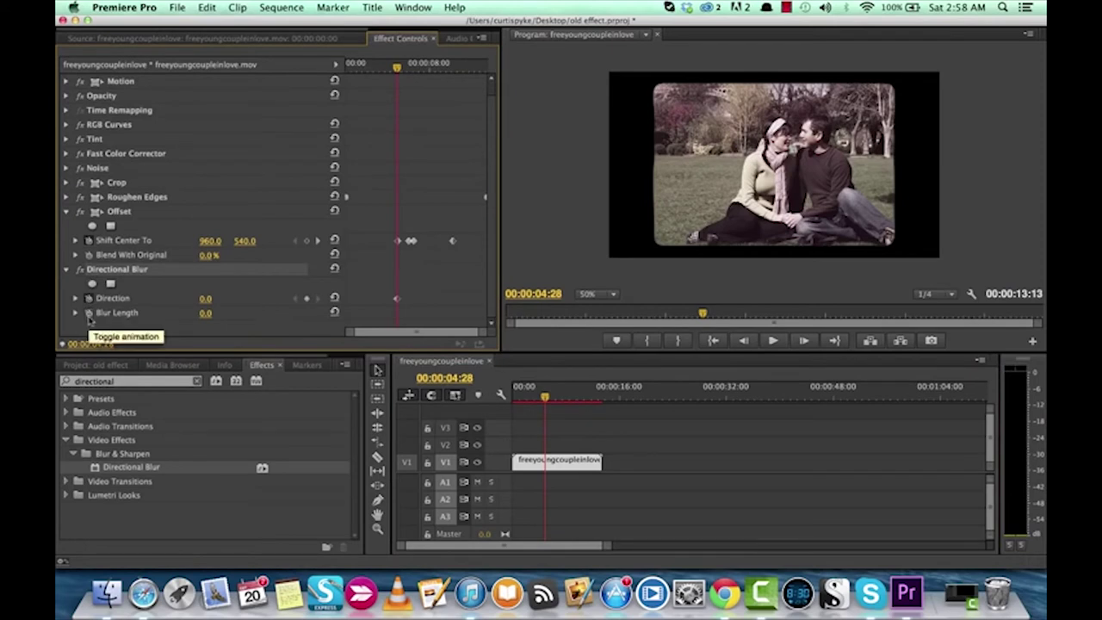
pyautogui.click(88, 313)
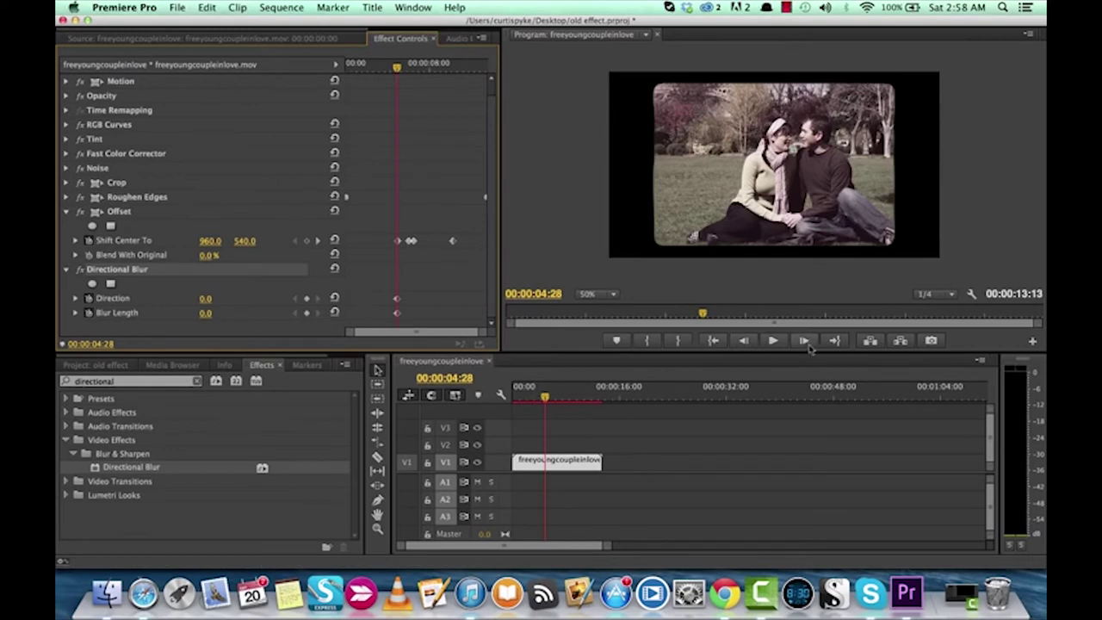
# - Save the project, advance to 00:00:05:01, and keyframe Directional Blur with Direction 13° and Blur Length 5
pyautogui.press('cmd+s')
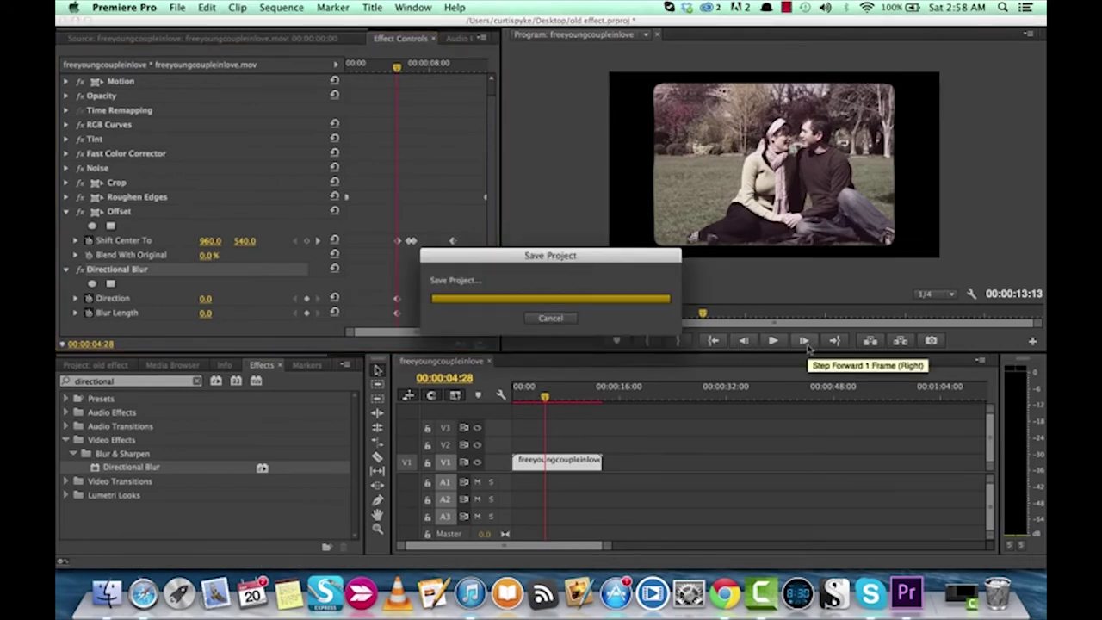
pyautogui.click(806, 342)
pyautogui.click(806, 342)
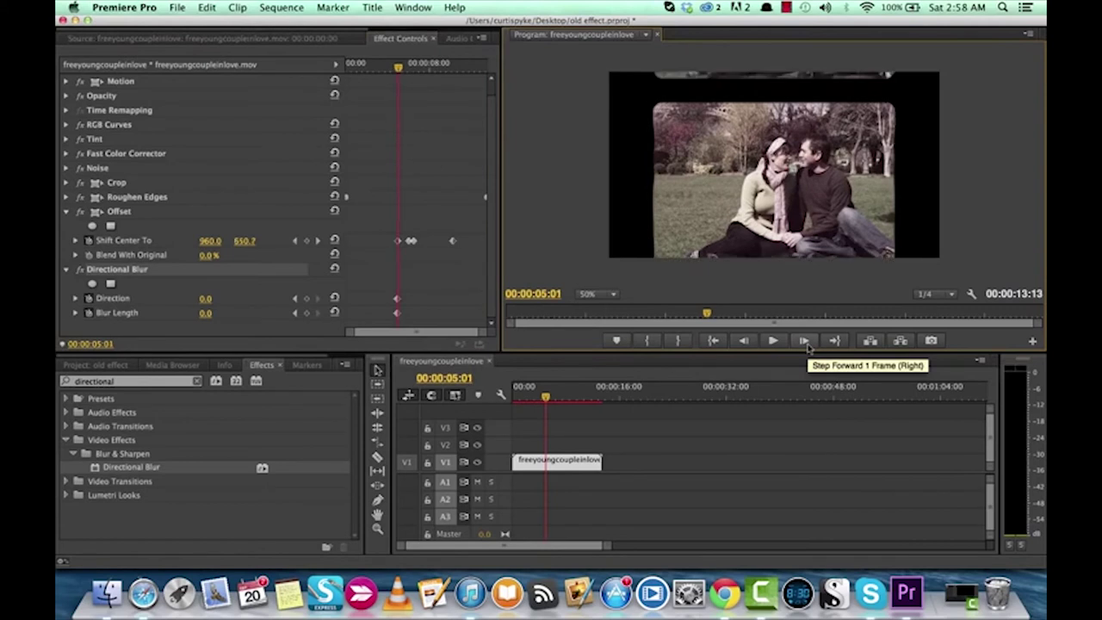
pyautogui.moveTo(204, 301); pyautogui.dragTo(219, 301)
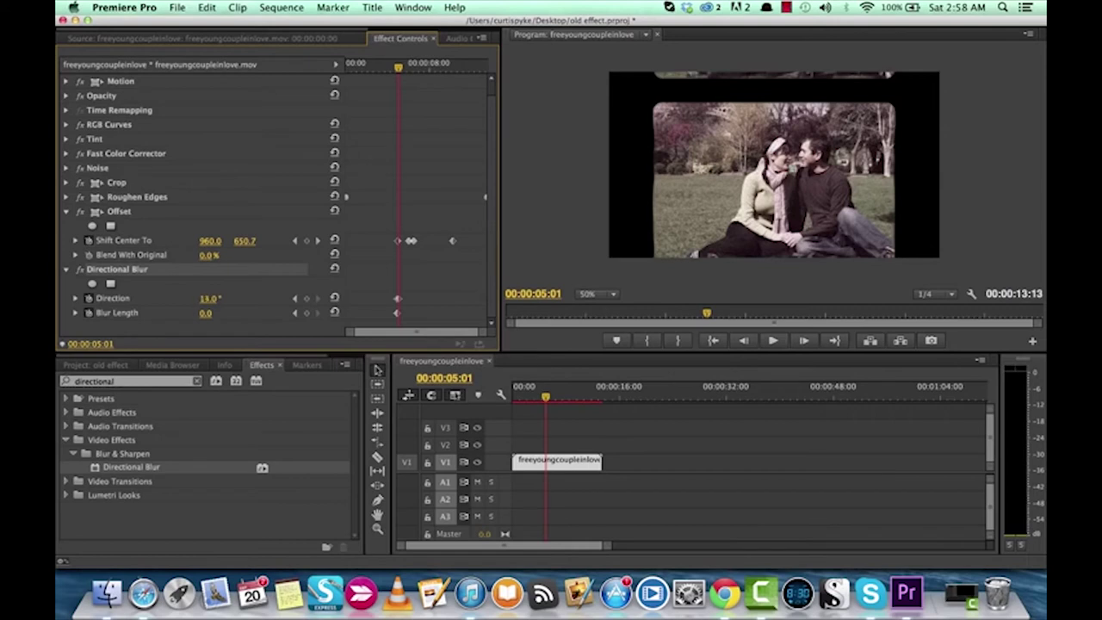
pyautogui.moveTo(204, 313); pyautogui.dragTo(217, 315)
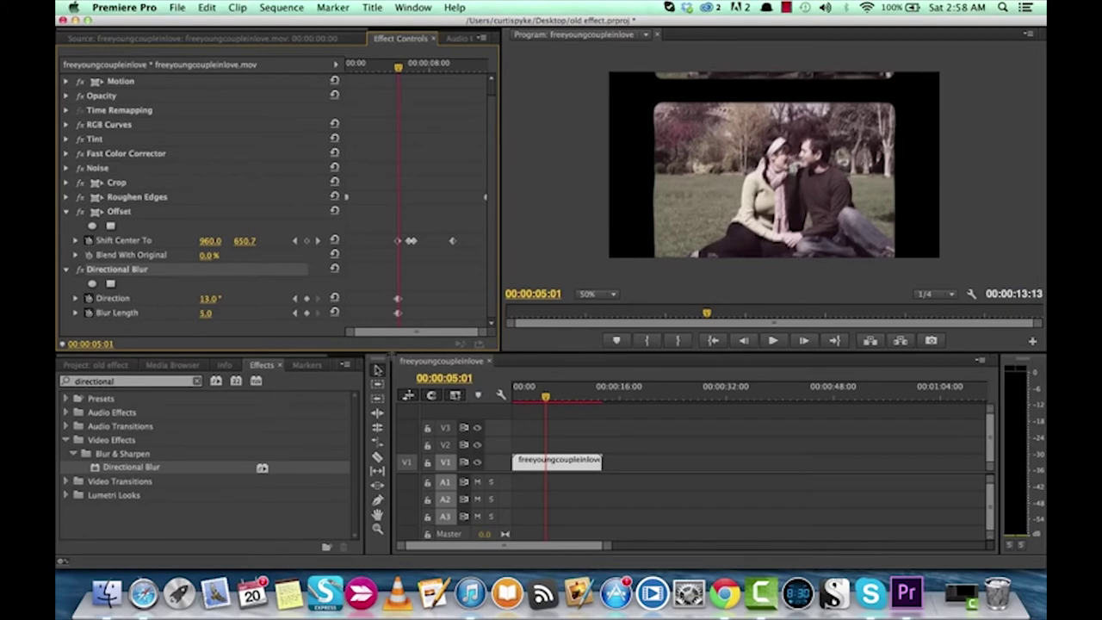
# - Play through the frame shift and add an Offset Shift Center To keyframe at 00:00:09:17
pyautogui.click(545, 398)
pyautogui.press('space')
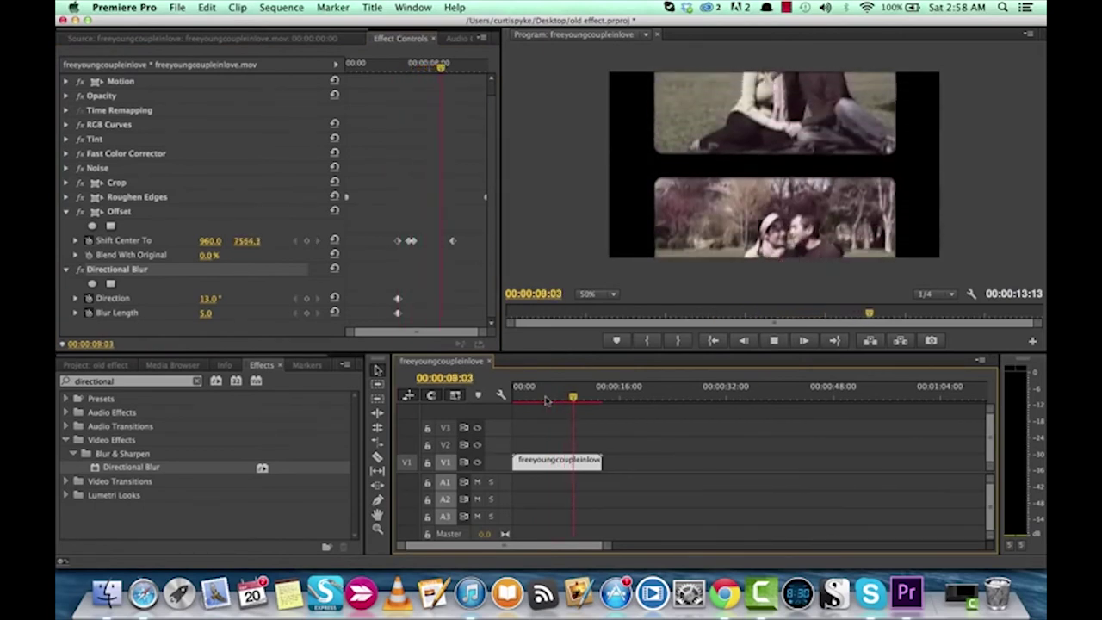
pyautogui.press('space')
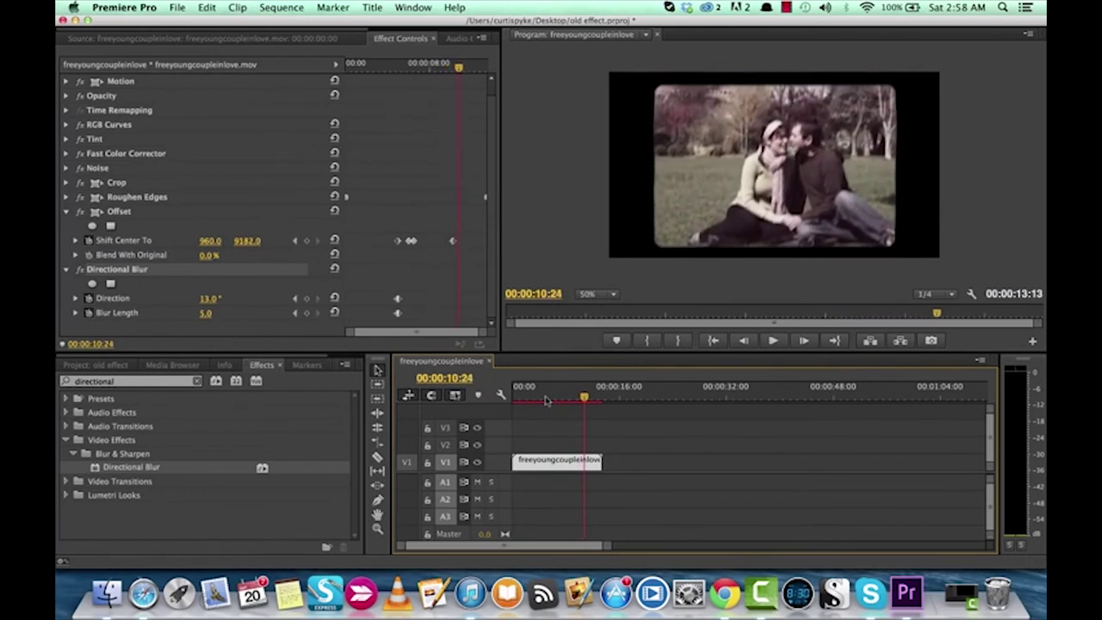
pyautogui.moveTo(584, 398); pyautogui.dragTo(576, 397)
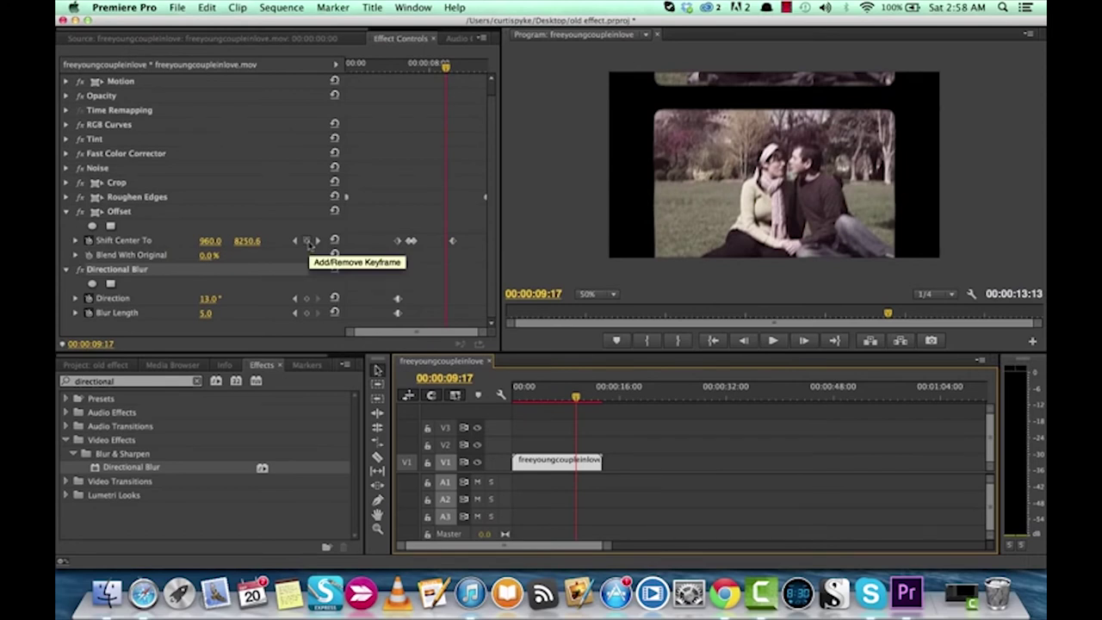
pyautogui.click(306, 241)
# - At the last Offset keyframe, 00:00:10:06, set Directional Blur's Direction and Blur Length to 0 and play back the shift
pyautogui.moveTo(446, 67); pyautogui.dragTo(451, 71)
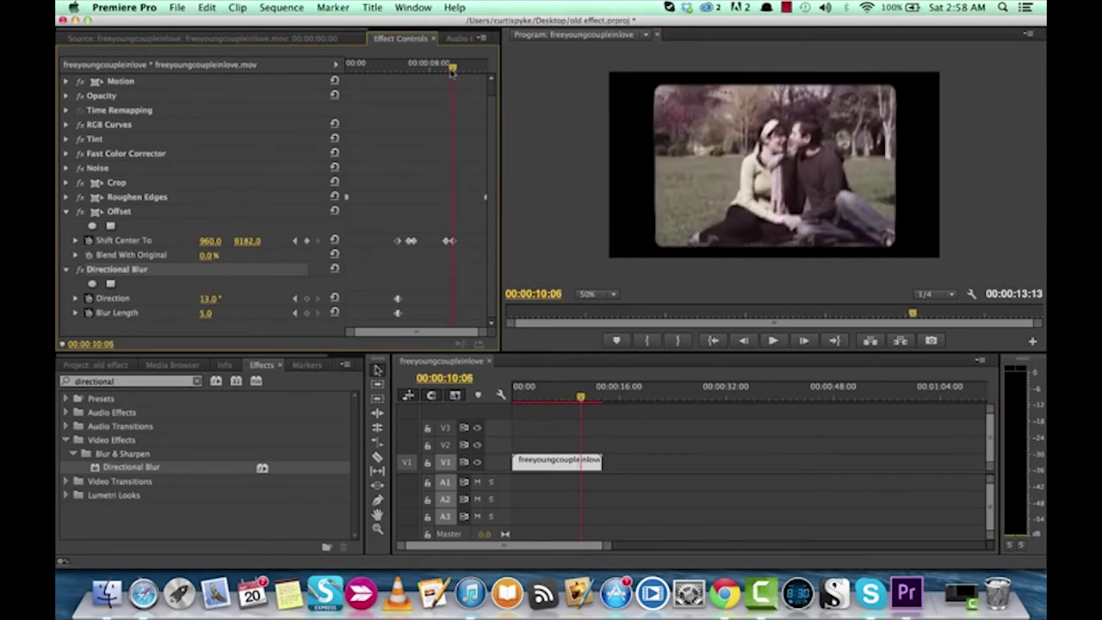
pyautogui.click(209, 298)
pyautogui.write('-2')
pyautogui.press('Return')
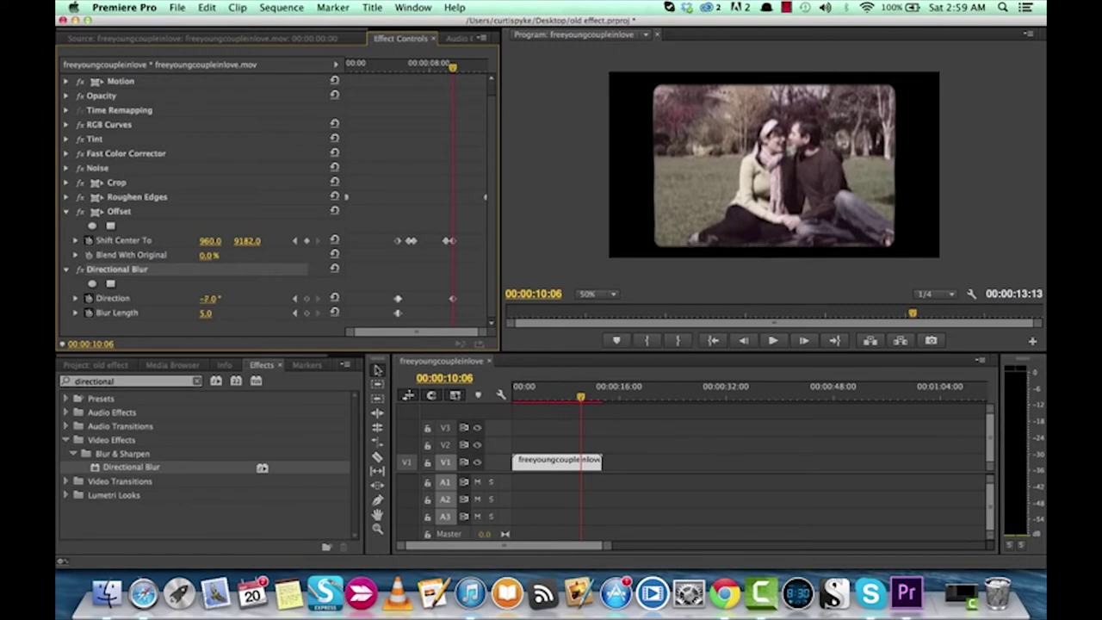
pyautogui.click(210, 298)
pyautogui.write('0')
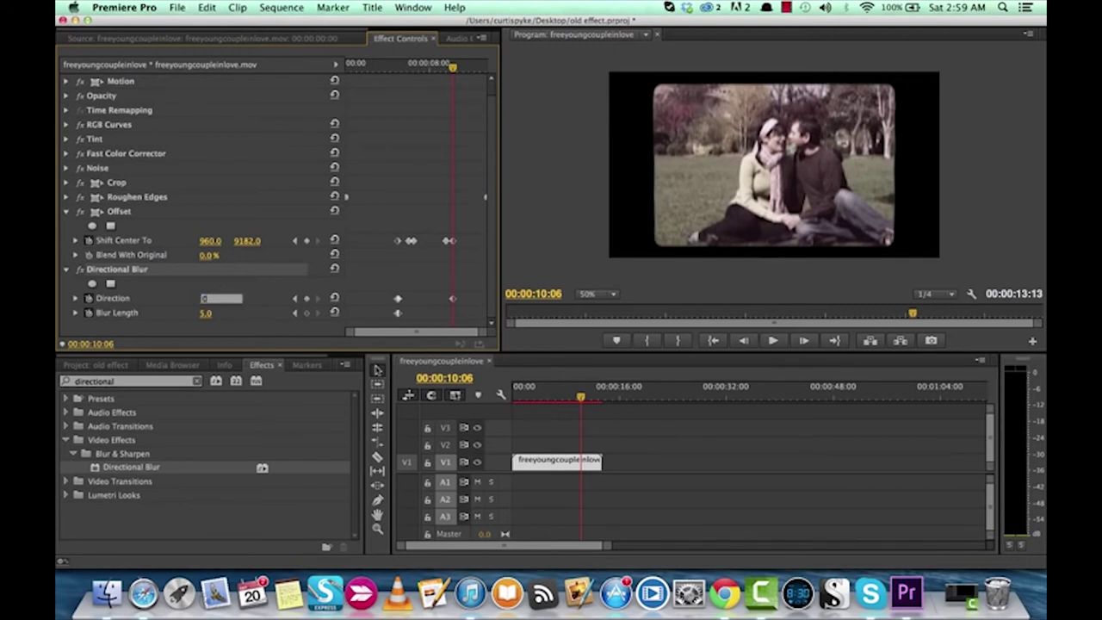
pyautogui.click(217, 313)
pyautogui.write('0')
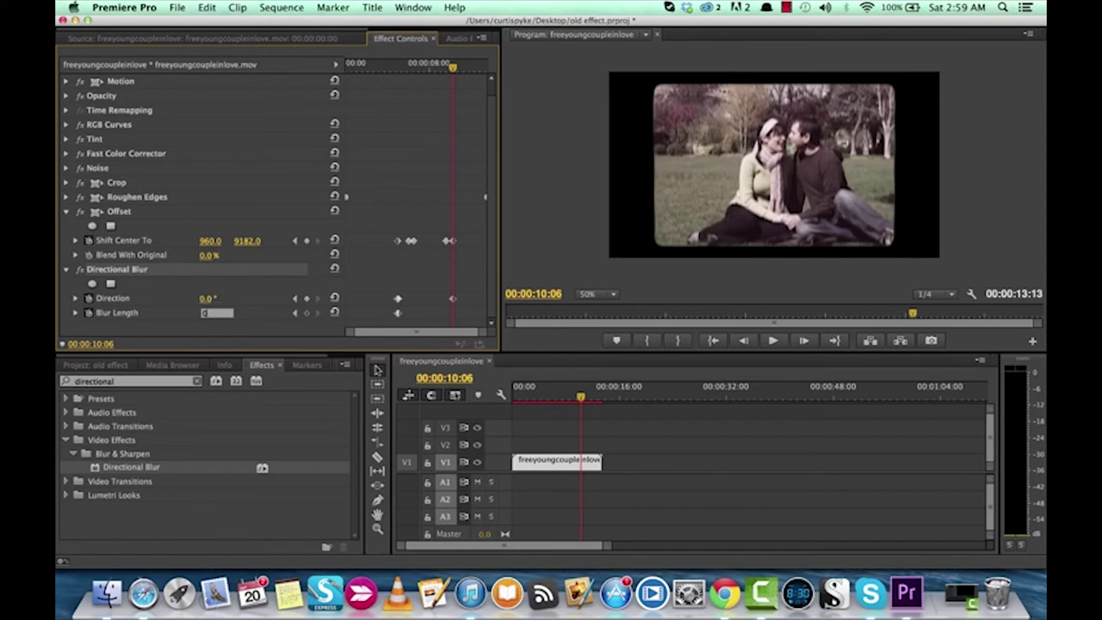
pyautogui.press('Return')
pyautogui.moveTo(575, 394); pyautogui.dragTo(553, 400)
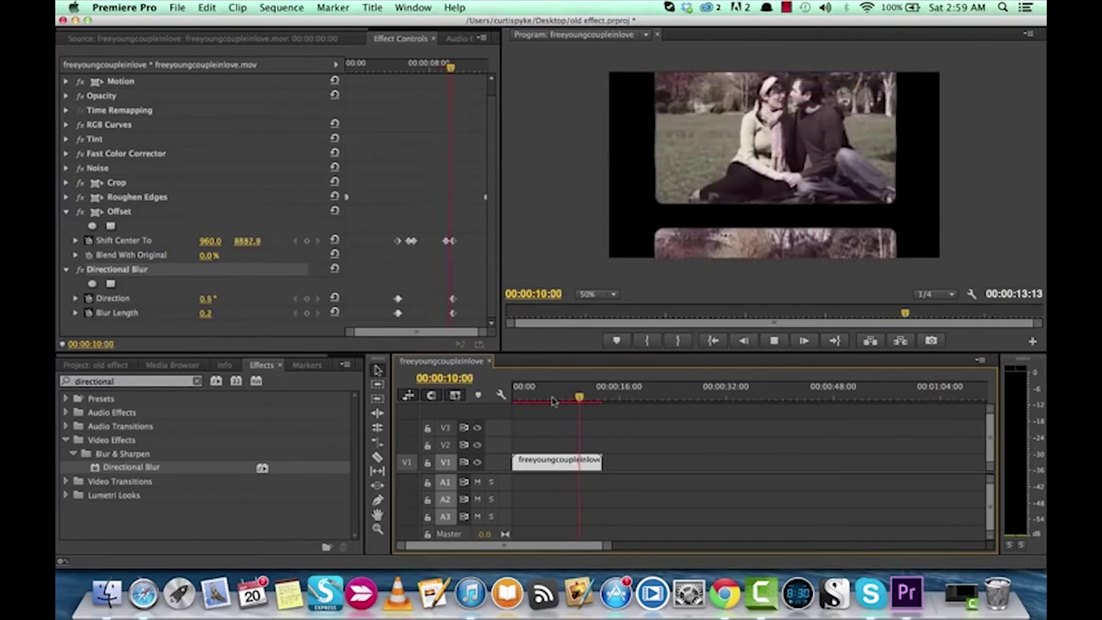
pyautogui.press('space')
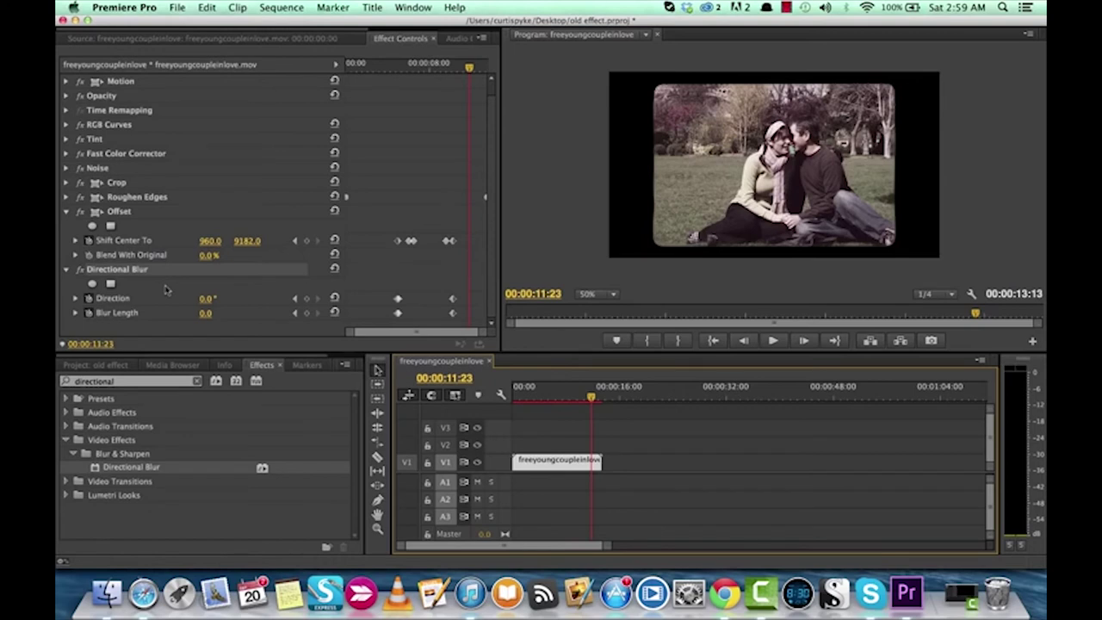
# - Search the effects for "light" and apply Lighting Effects to the freeyoungcoupleinlove clip
pyautogui.click(131, 381)
pyautogui.moveTo(130, 382); pyautogui.dragTo(73, 383)
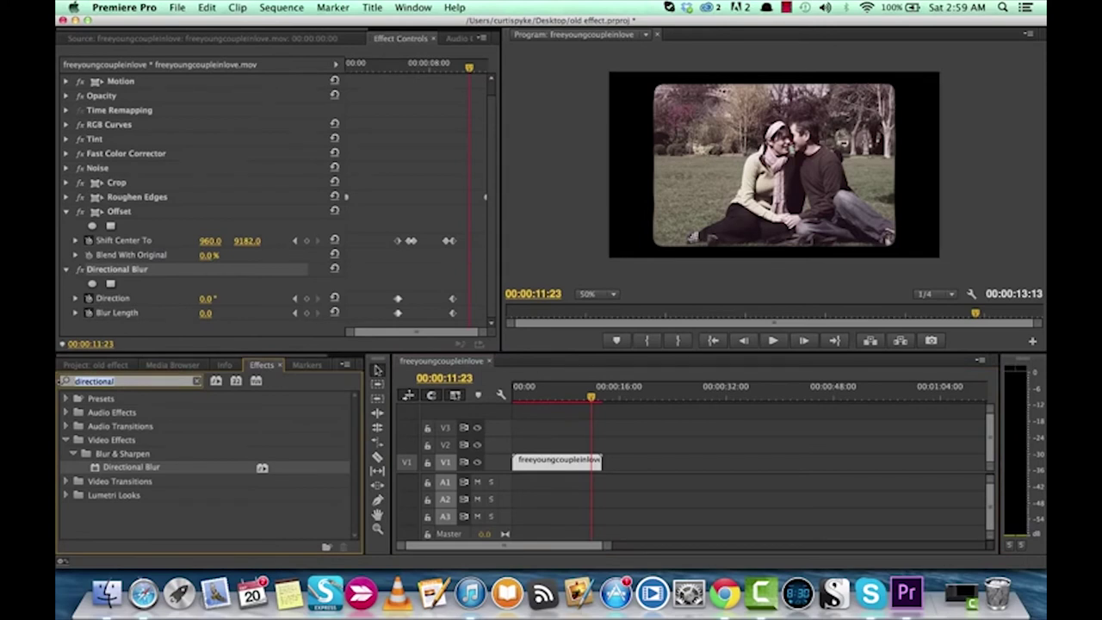
pyautogui.write('light')
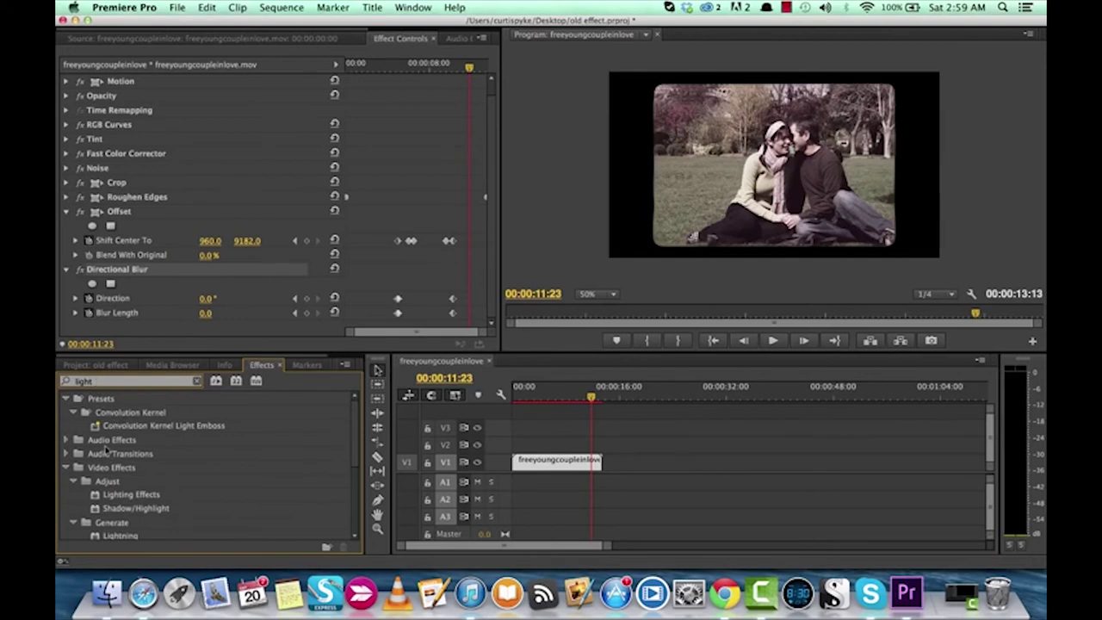
pyautogui.scroll(-1, 107, 449)
pyautogui.click(121, 482)
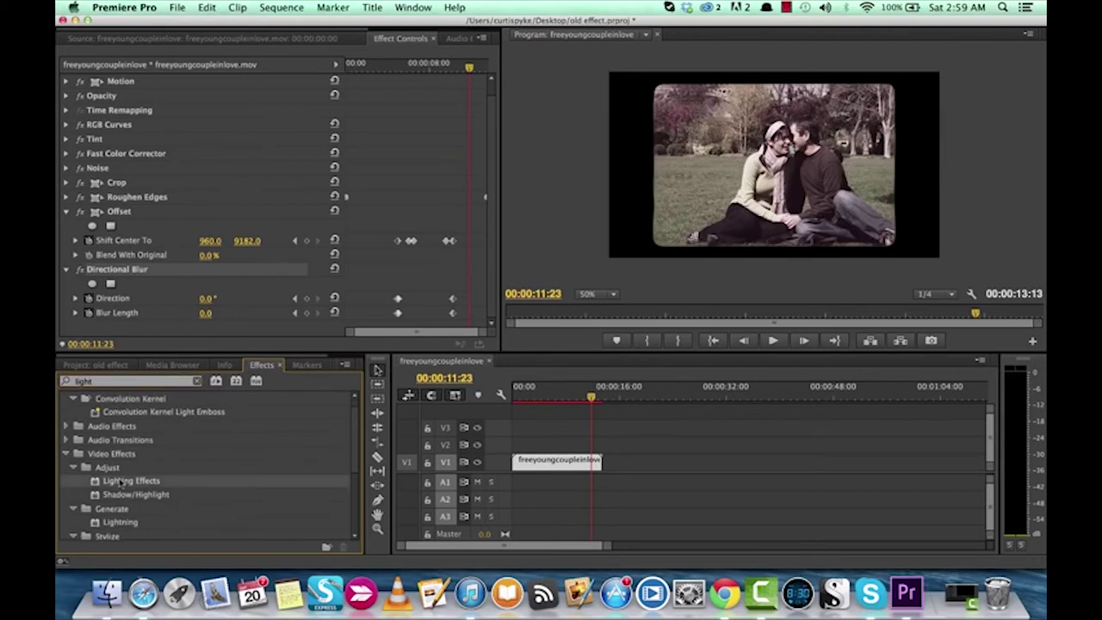
pyautogui.moveTo(122, 484); pyautogui.dragTo(558, 461)
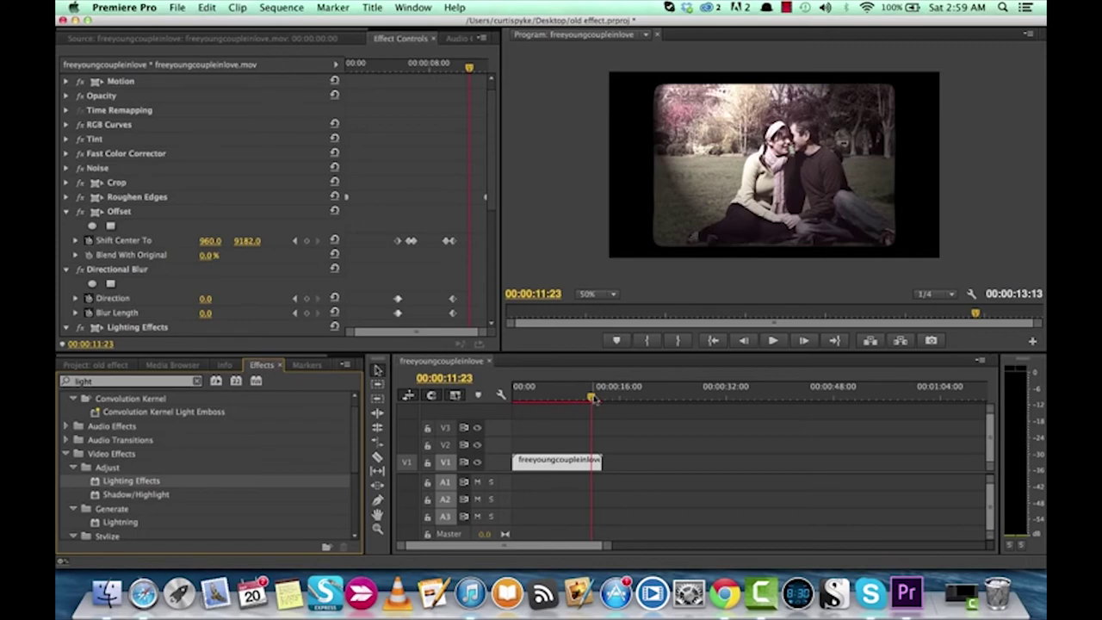
# - Move the playhead to 00:00:04:29 and set Light 1 of Lighting Effects to the Omni light type
pyautogui.moveTo(594, 398); pyautogui.dragTo(549, 414)
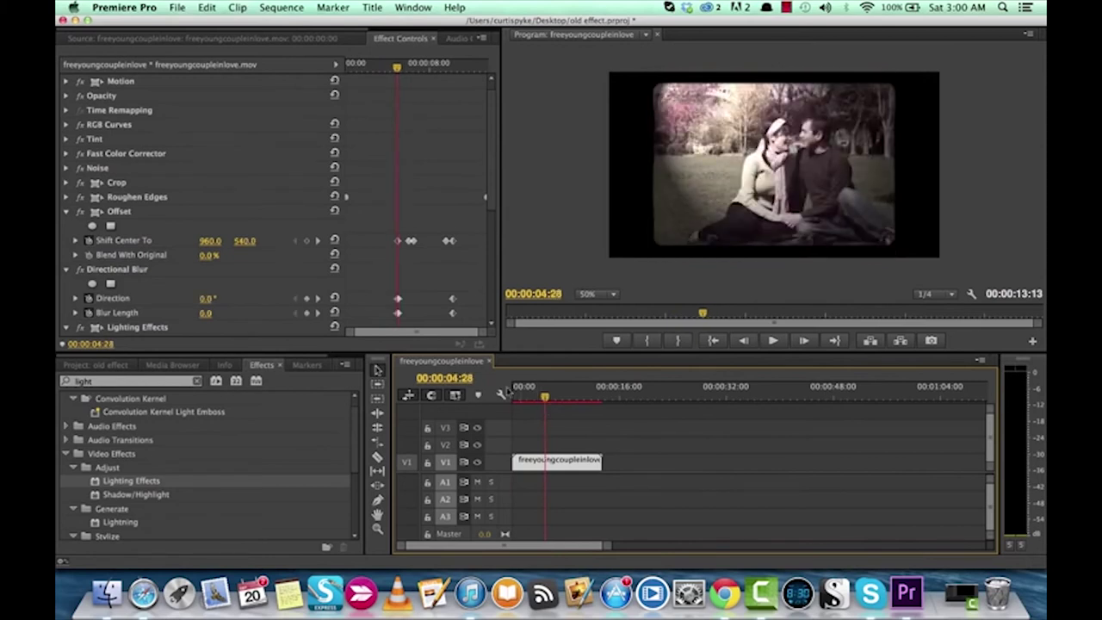
pyautogui.click(804, 343)
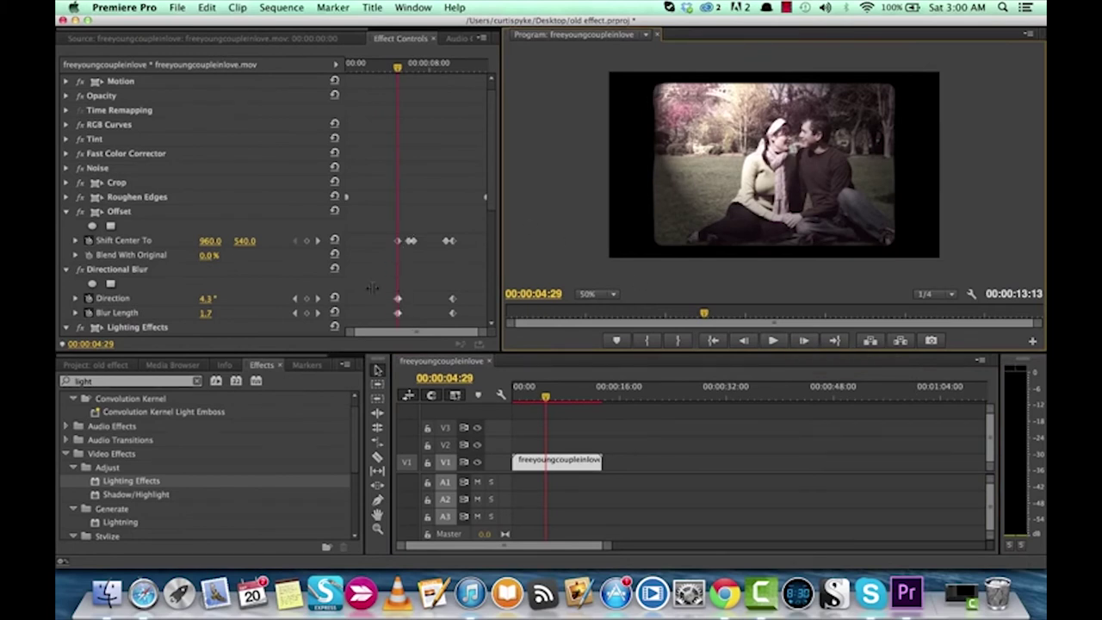
pyautogui.scroll(-3, 176, 304)
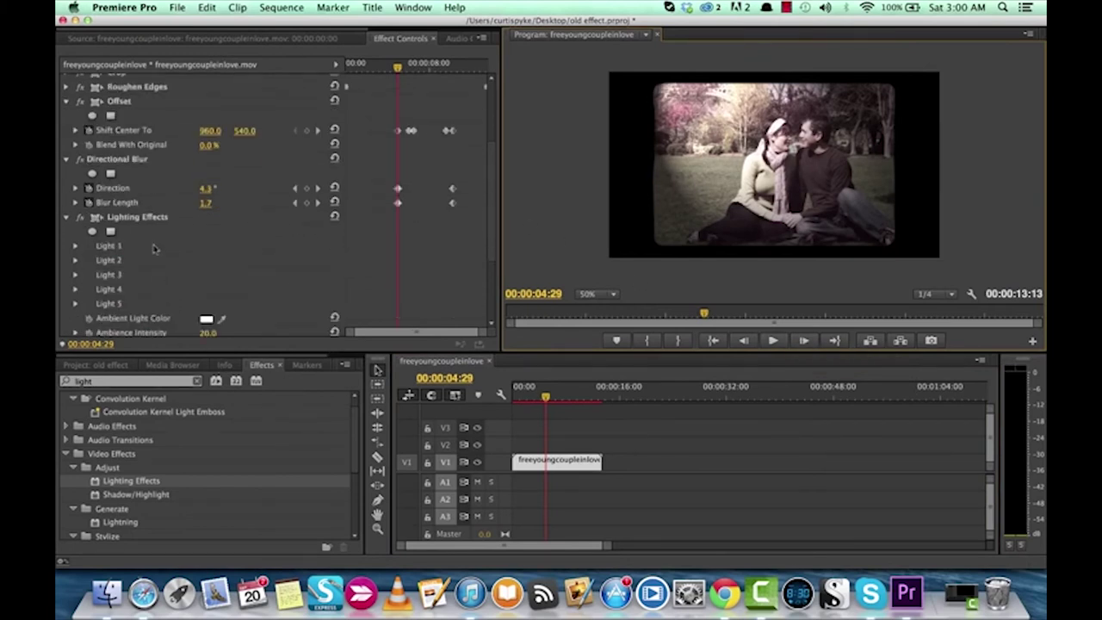
pyautogui.click(145, 234)
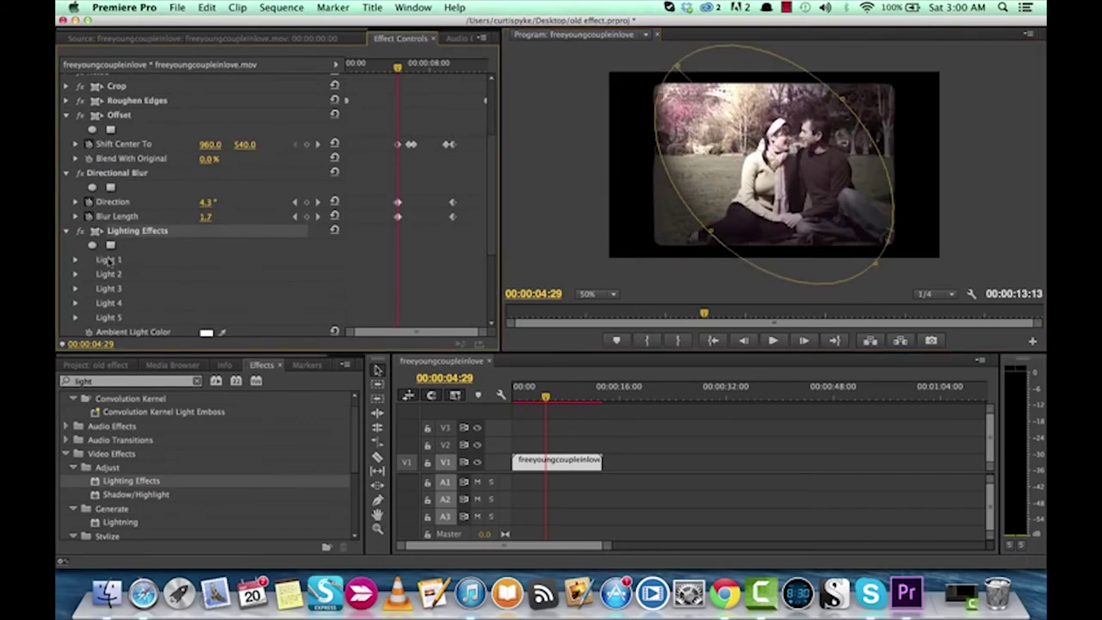
pyautogui.click(76, 260)
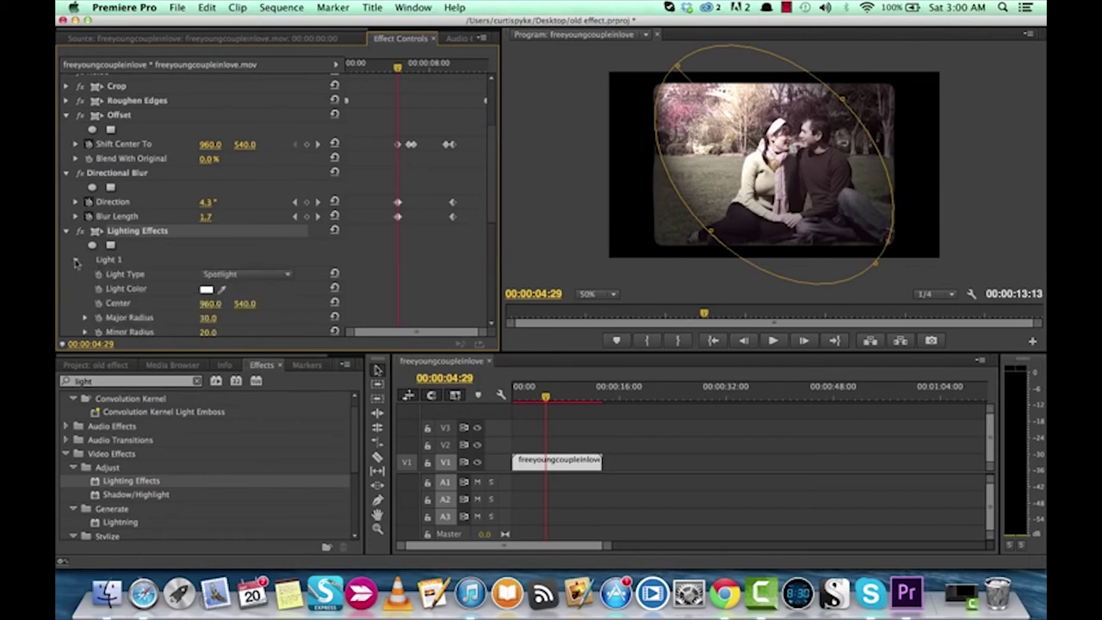
pyautogui.click(232, 275)
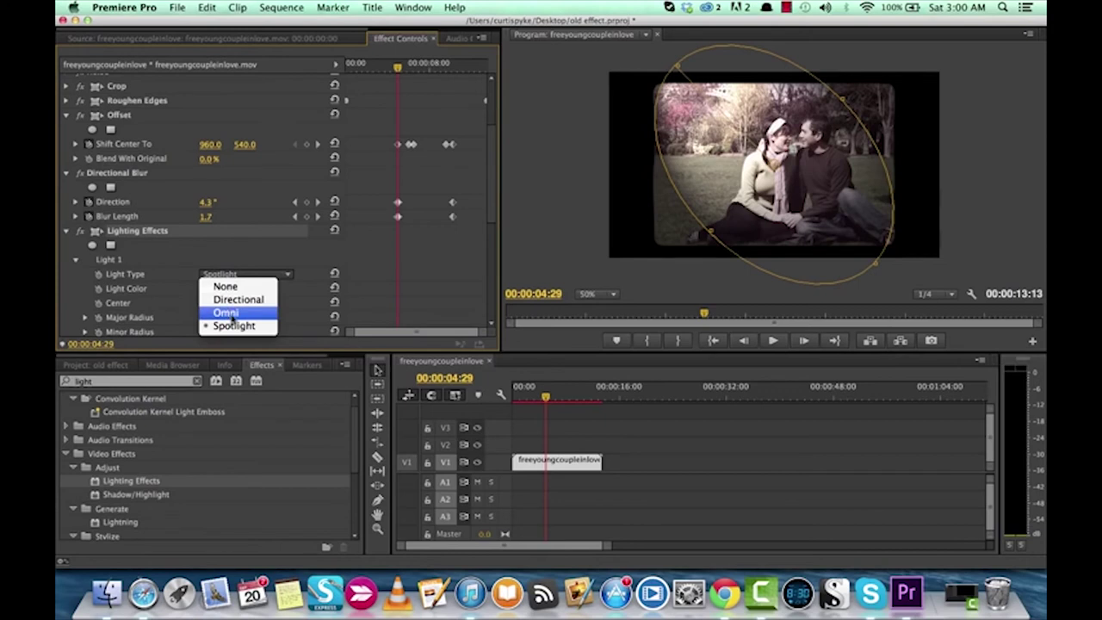
pyautogui.click(226, 312)
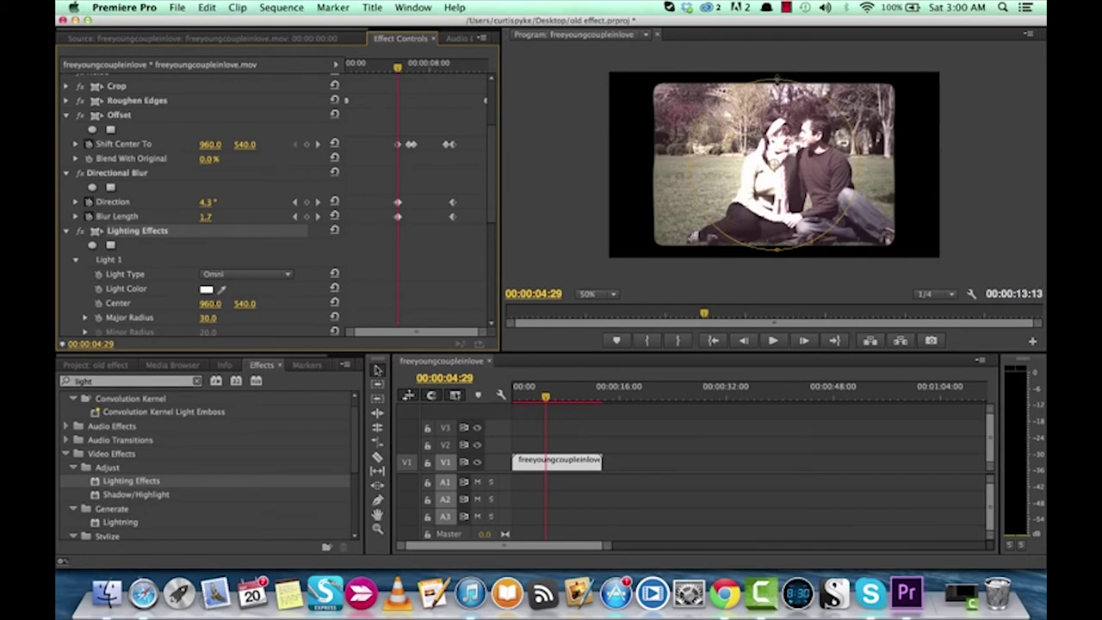
# - Reduce Light 1's Major Radius to 21.1 and keyframe its Intensity at 23 at 00:00:04:29
pyautogui.moveTo(776, 79); pyautogui.dragTo(779, 115)
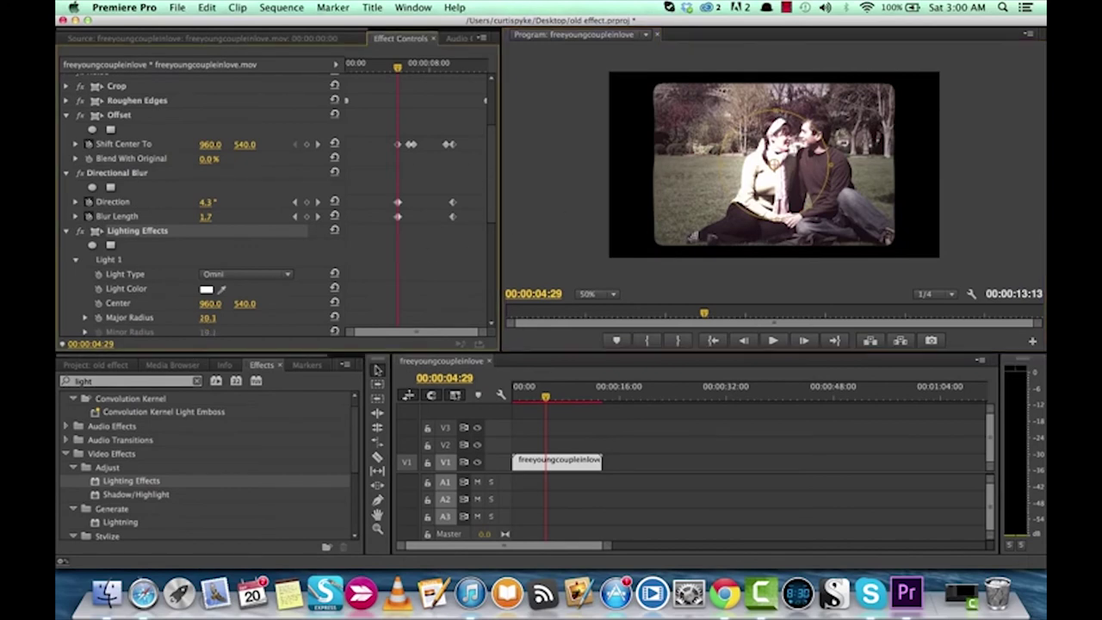
pyautogui.moveTo(206, 318); pyautogui.dragTo(217, 319)
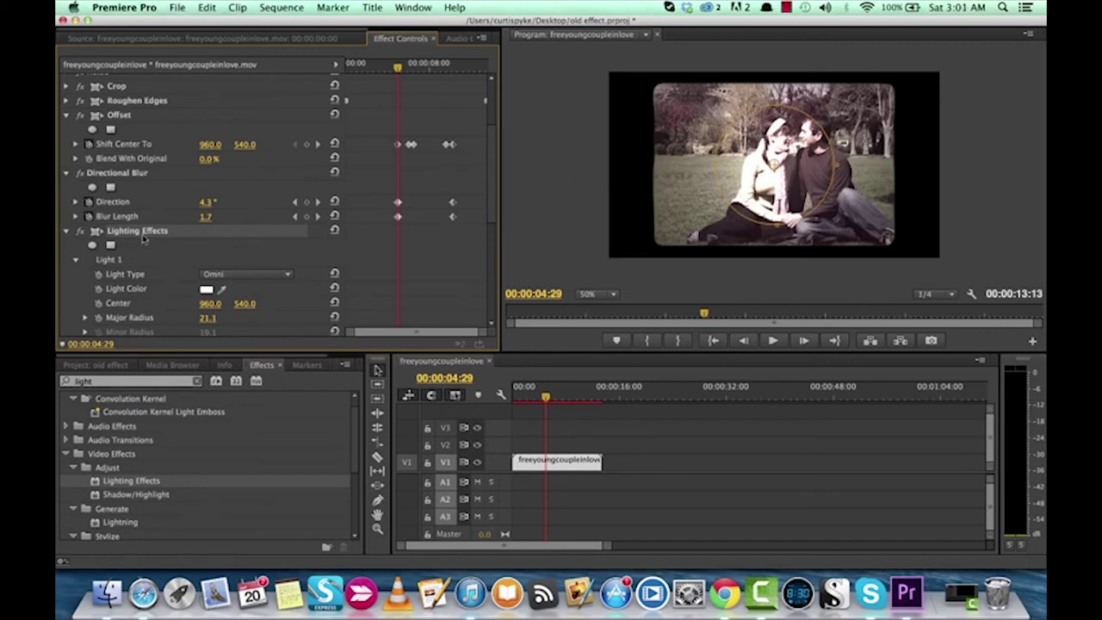
pyautogui.scroll(-4, 151, 239)
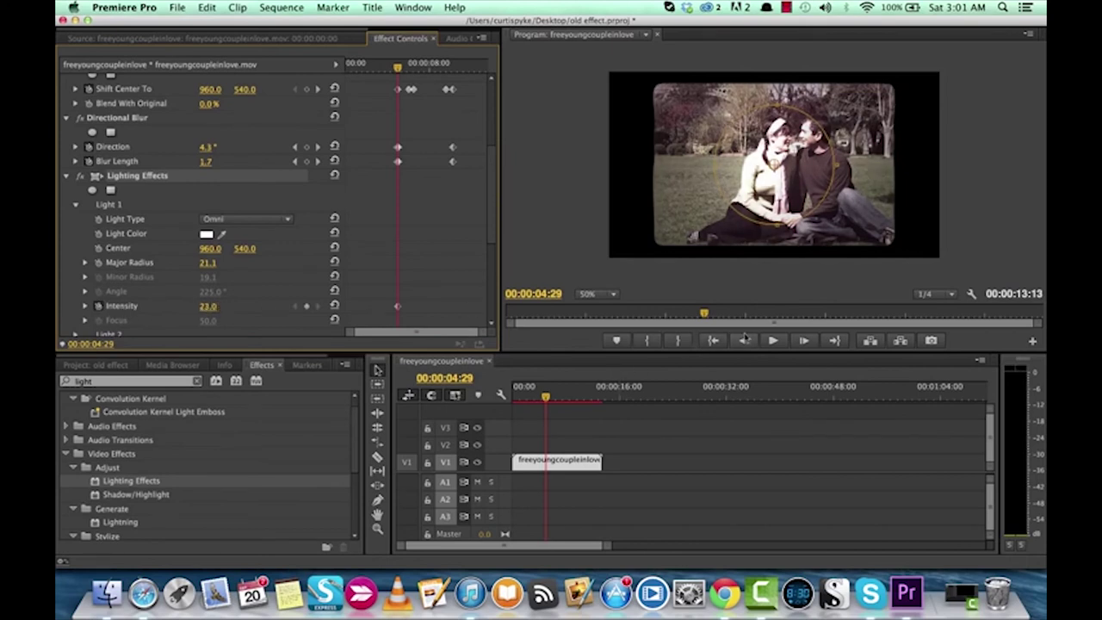
# - Keyframe Light 1's Intensity at 64 at 00:00:05:07 and at 22 at 00:00:05:14
pyautogui.click(547, 399)
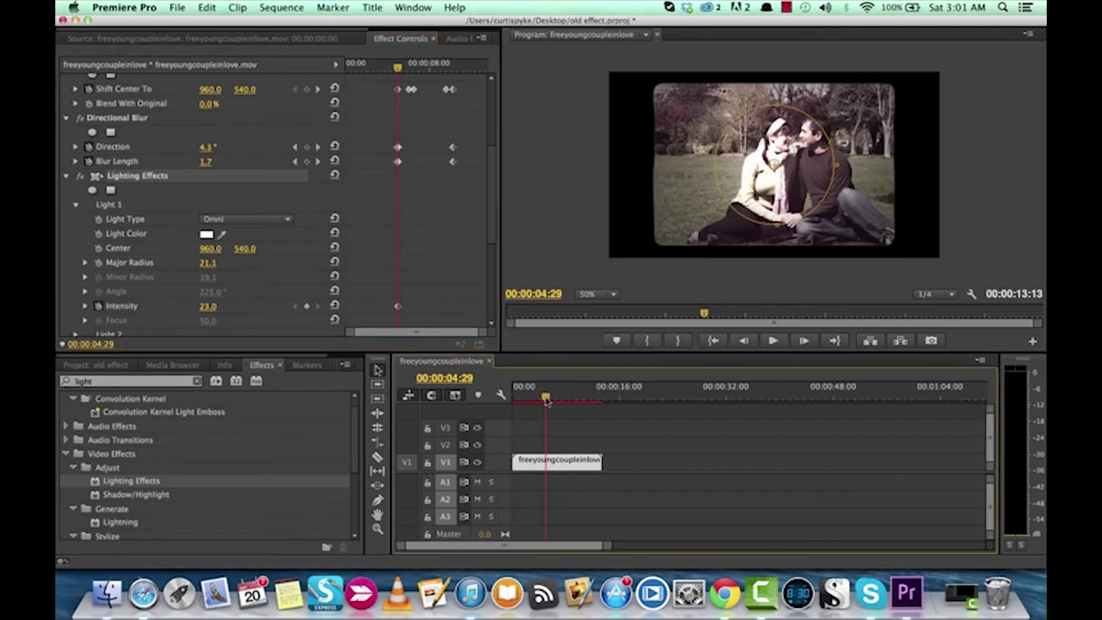
pyautogui.moveTo(546, 400); pyautogui.dragTo(548, 400)
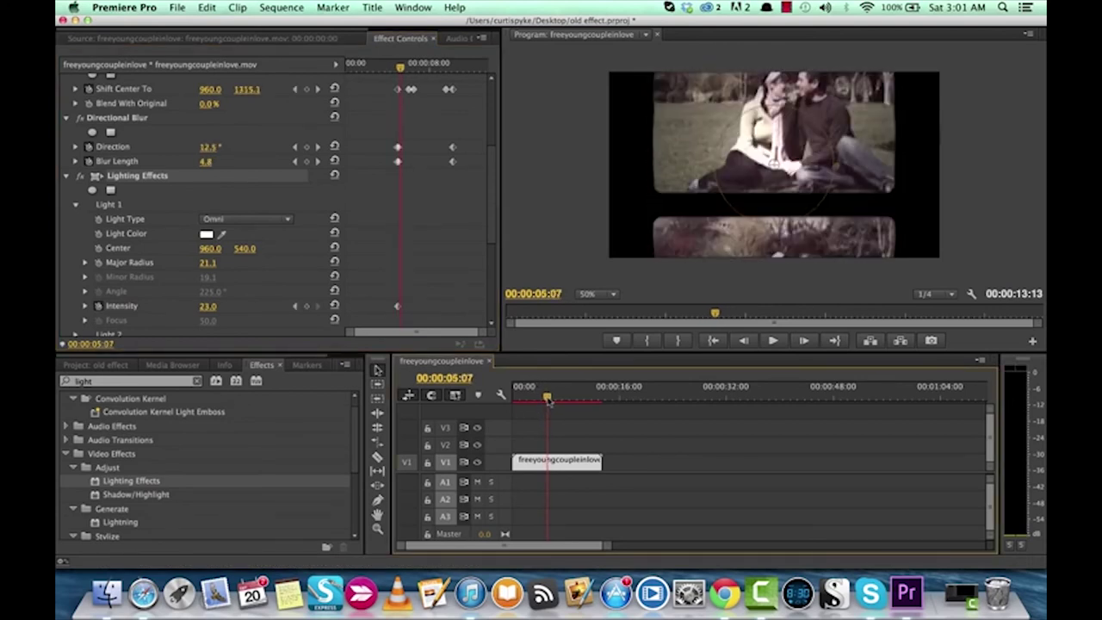
pyautogui.click(208, 314)
pyautogui.press('Return')
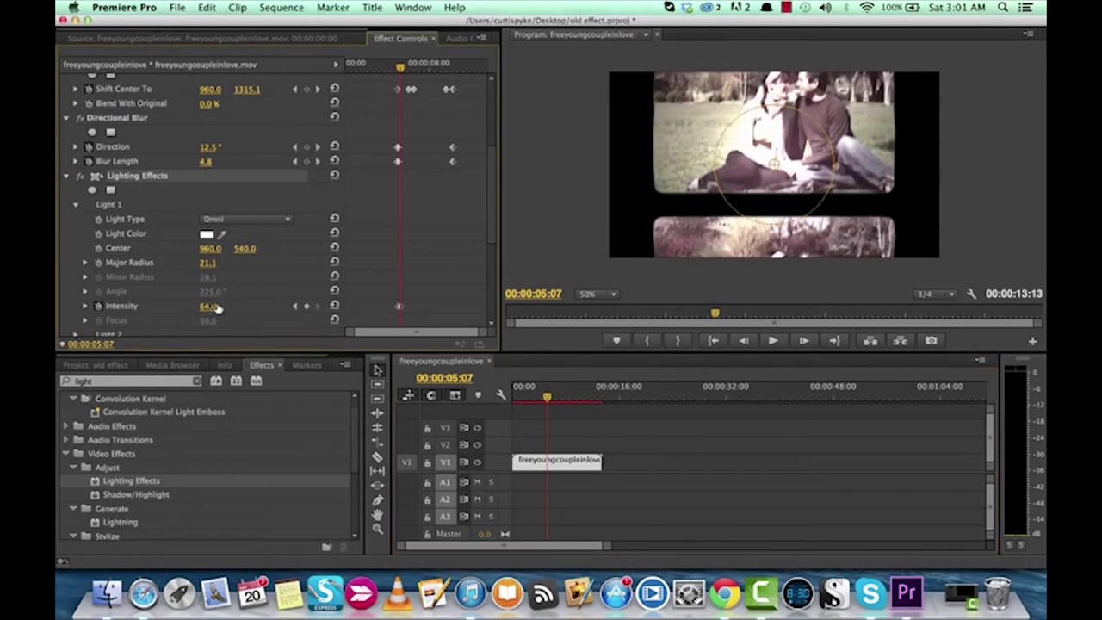
pyautogui.moveTo(551, 397); pyautogui.dragTo(550, 400)
pyautogui.click(206, 313)
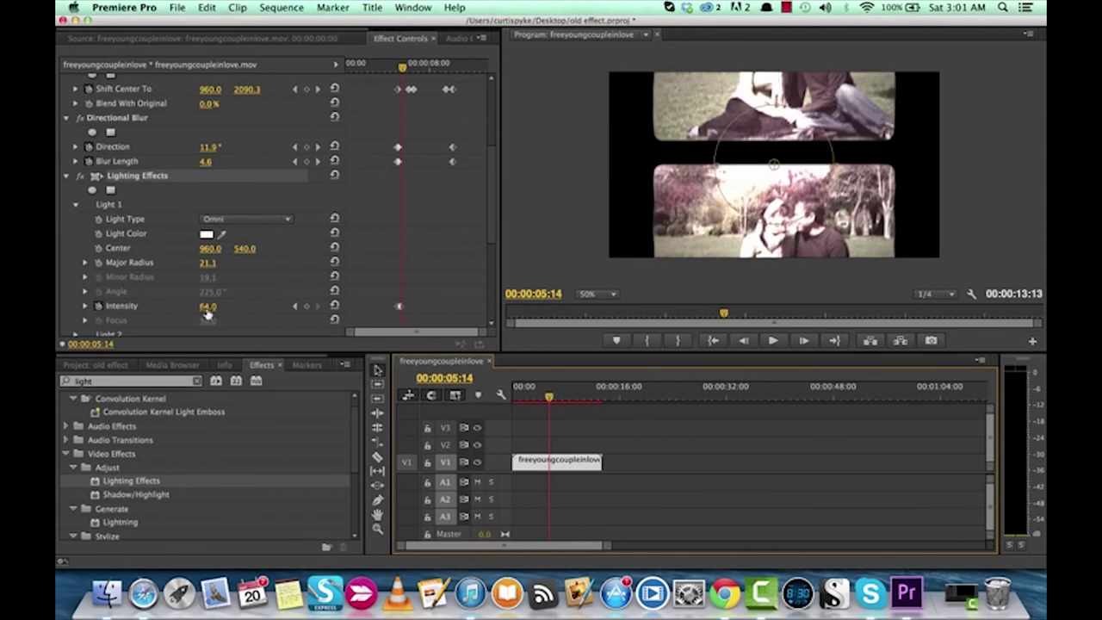
pyautogui.moveTo(206, 305); pyautogui.dragTo(174, 306)
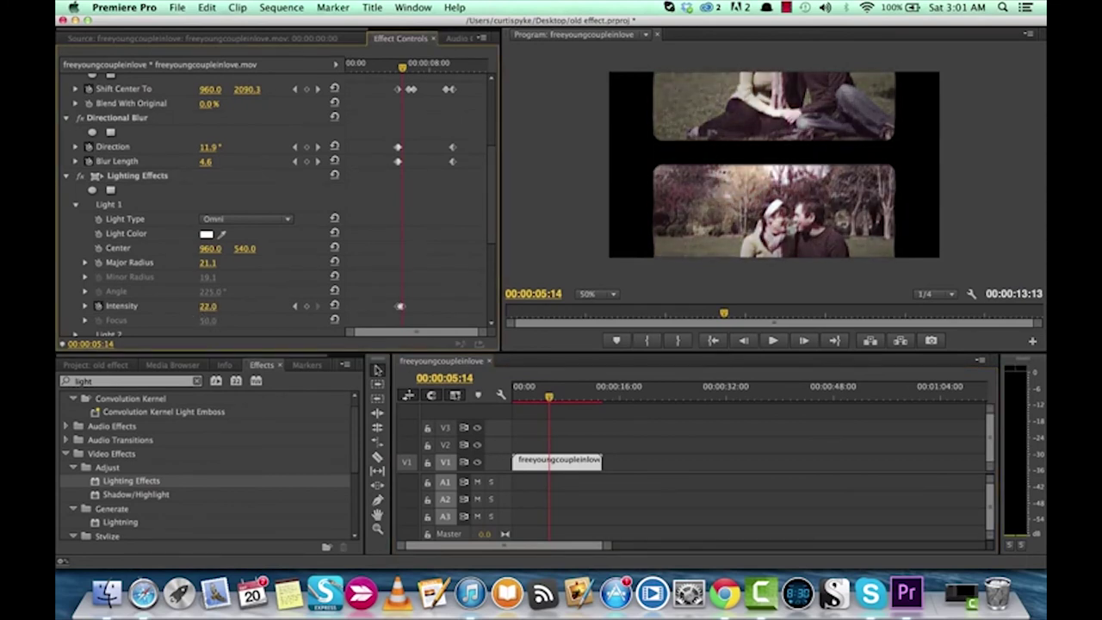
# - Keyframe Light 1's Intensity at 52 at 00:00:05:29 and at 21 at 00:00:06:11
pyautogui.moveTo(551, 398); pyautogui.dragTo(555, 401)
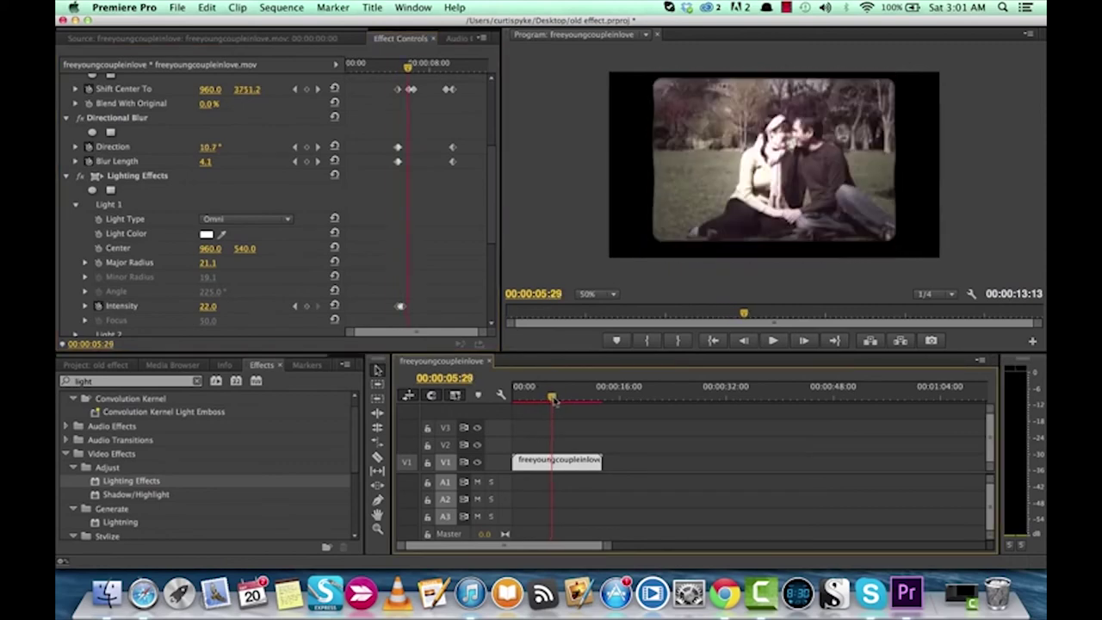
pyautogui.moveTo(196, 308); pyautogui.dragTo(219, 307)
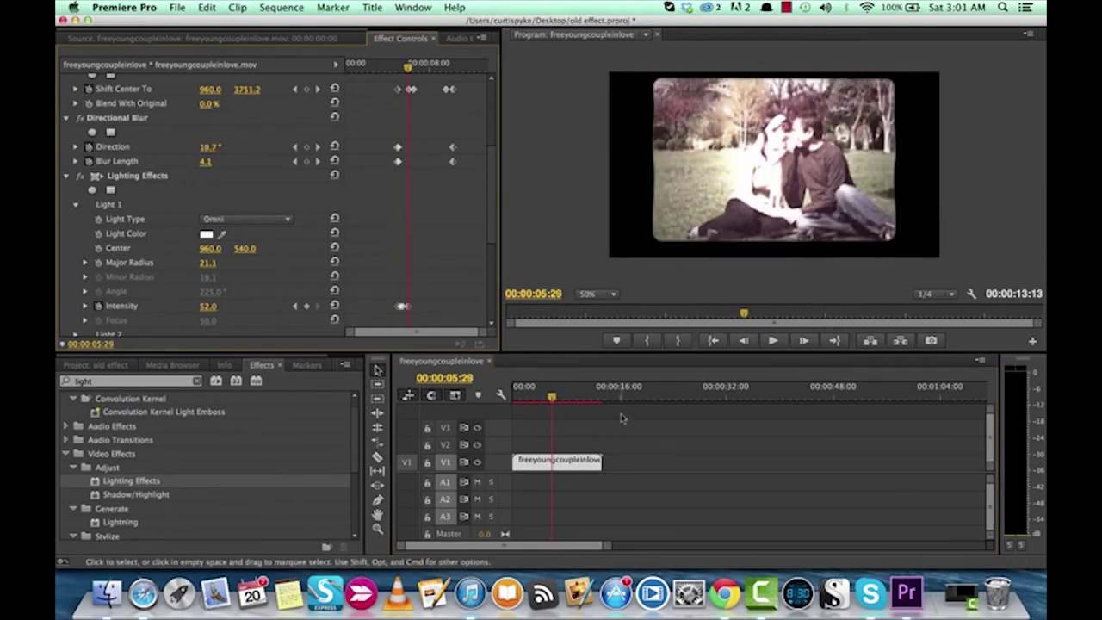
pyautogui.moveTo(552, 397); pyautogui.dragTo(555, 397)
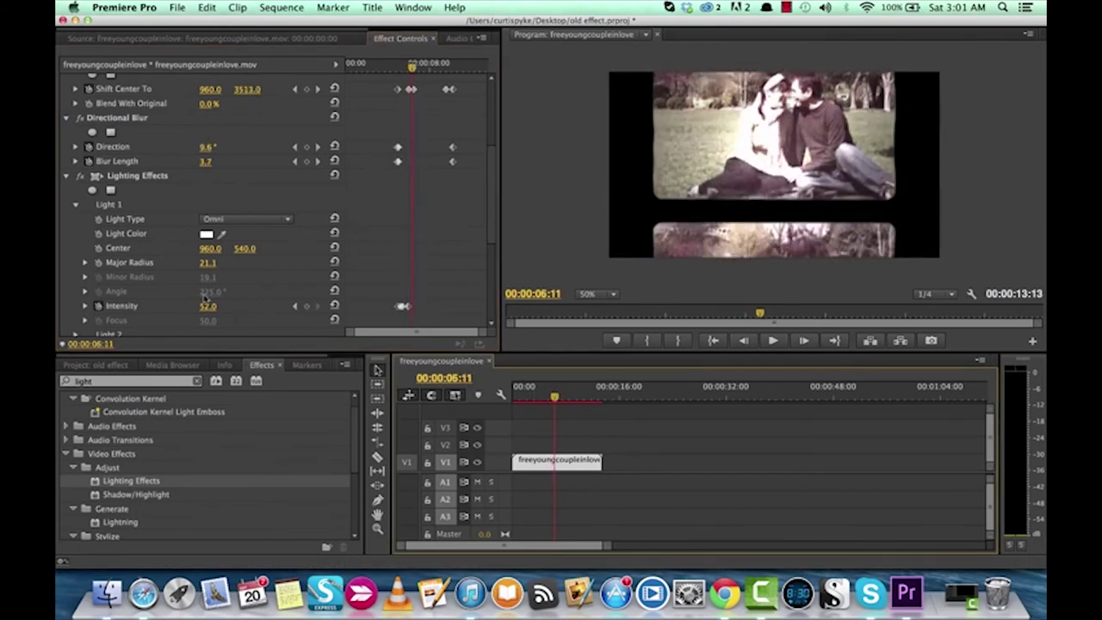
pyautogui.moveTo(205, 298); pyautogui.dragTo(178, 298)
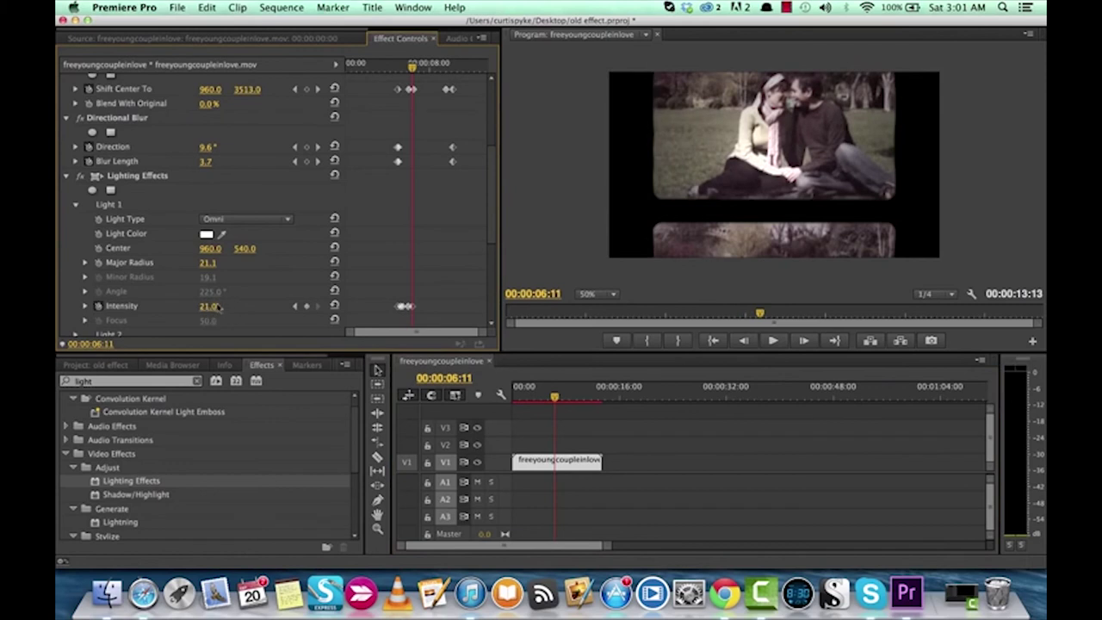
# - Keyframe Light 1's Intensity at 51 at 00:00:06:21 and at 9 at 00:00:07:03
pyautogui.moveTo(555, 396); pyautogui.dragTo(558, 397)
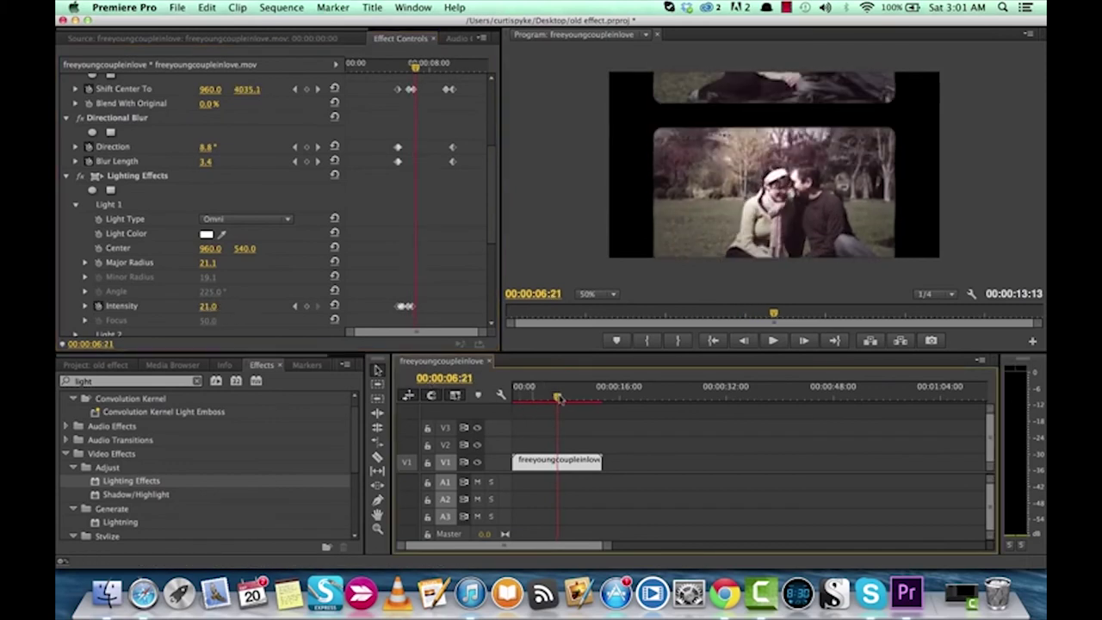
pyautogui.moveTo(207, 306); pyautogui.dragTo(232, 307)
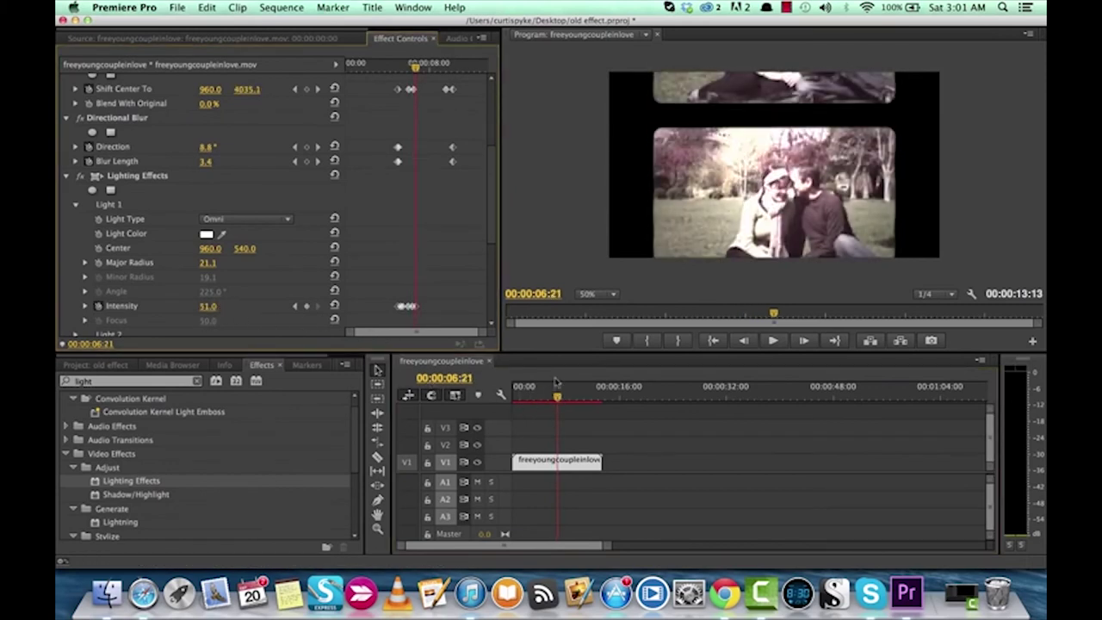
pyautogui.moveTo(558, 397); pyautogui.dragTo(560, 398)
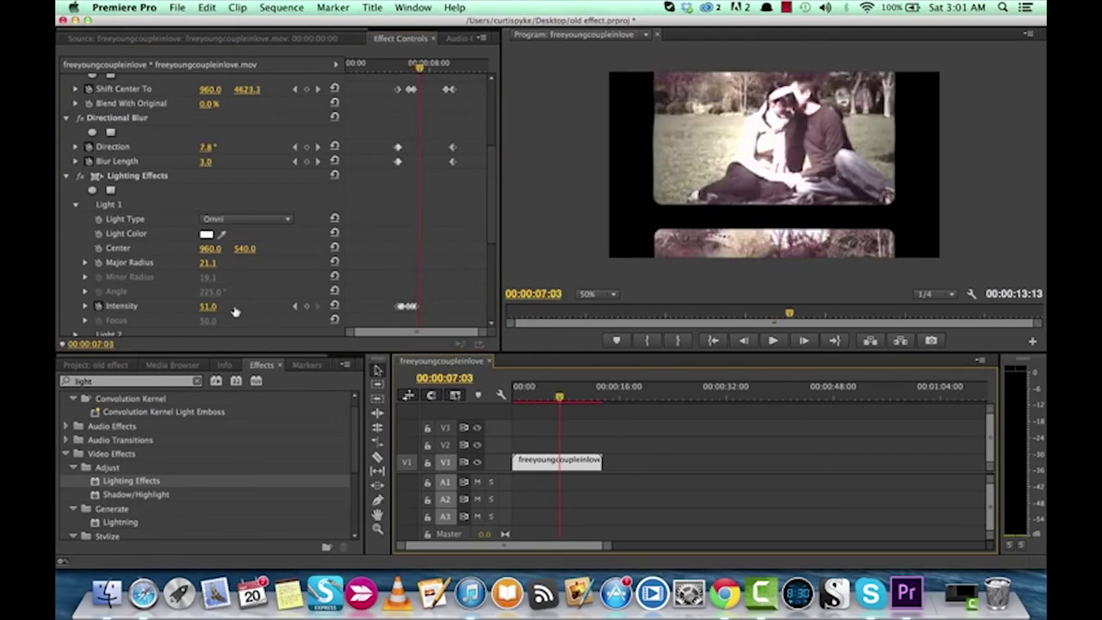
pyautogui.moveTo(209, 306)
pyautogui.mouseDown()
pyautogui.moveTo(172, 306)
pyautogui.moveTo(210, 308)
pyautogui.mouseUp()
# - Keyframe Light 1's Intensity at 32 at 00:00:07:18 and at 50 at 00:00:07:28
pyautogui.click(562, 398)
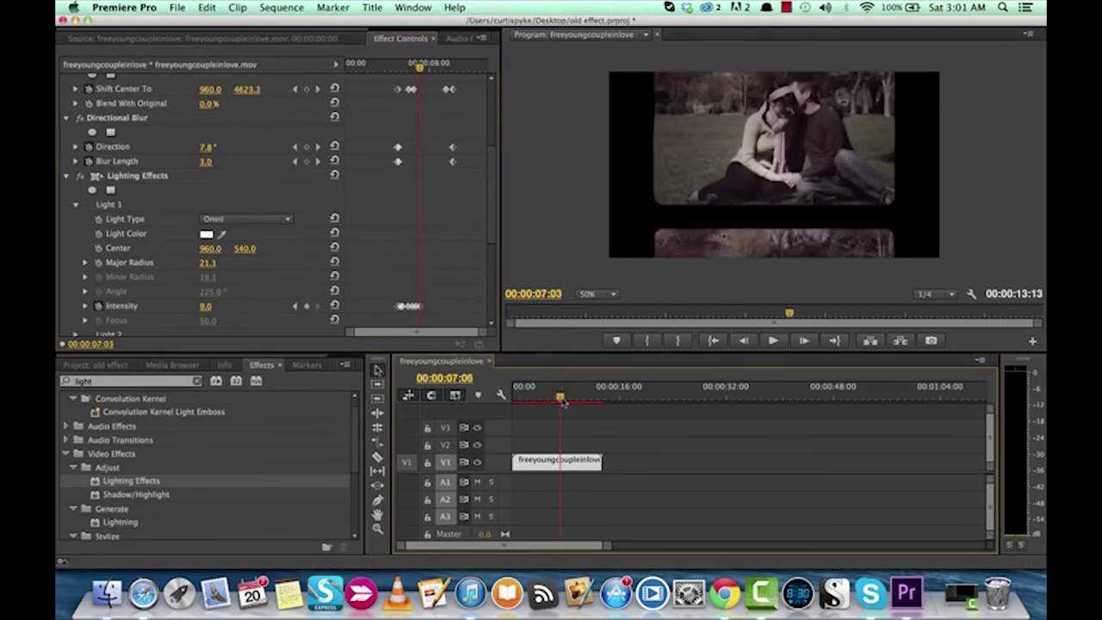
pyautogui.moveTo(562, 400); pyautogui.dragTo(566, 402)
pyautogui.moveTo(207, 306); pyautogui.dragTo(249, 307)
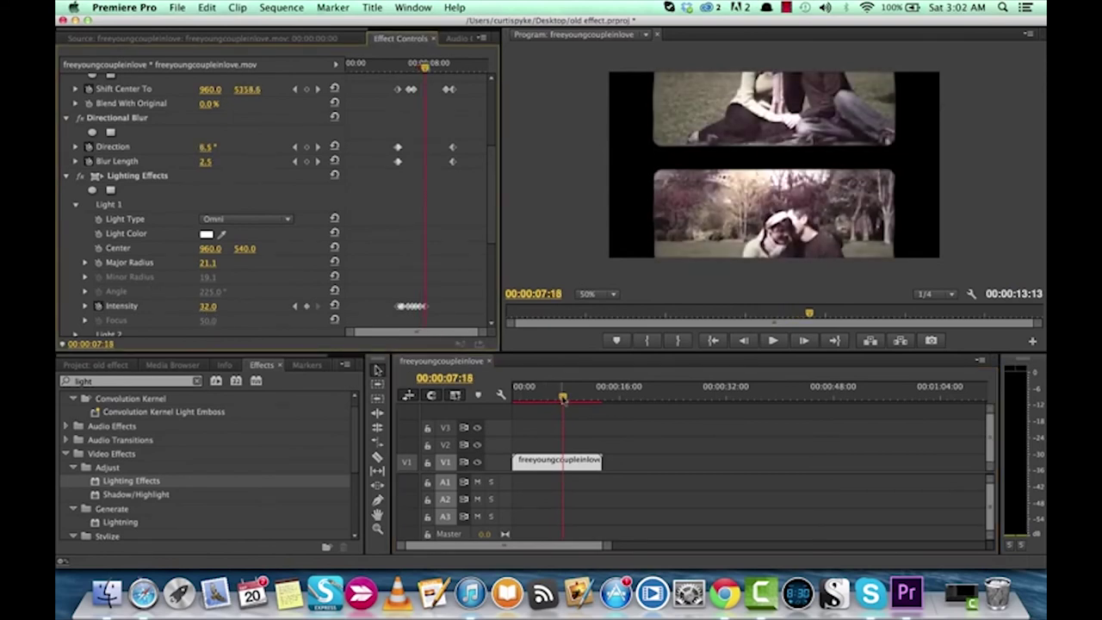
pyautogui.moveTo(563, 400); pyautogui.dragTo(568, 402)
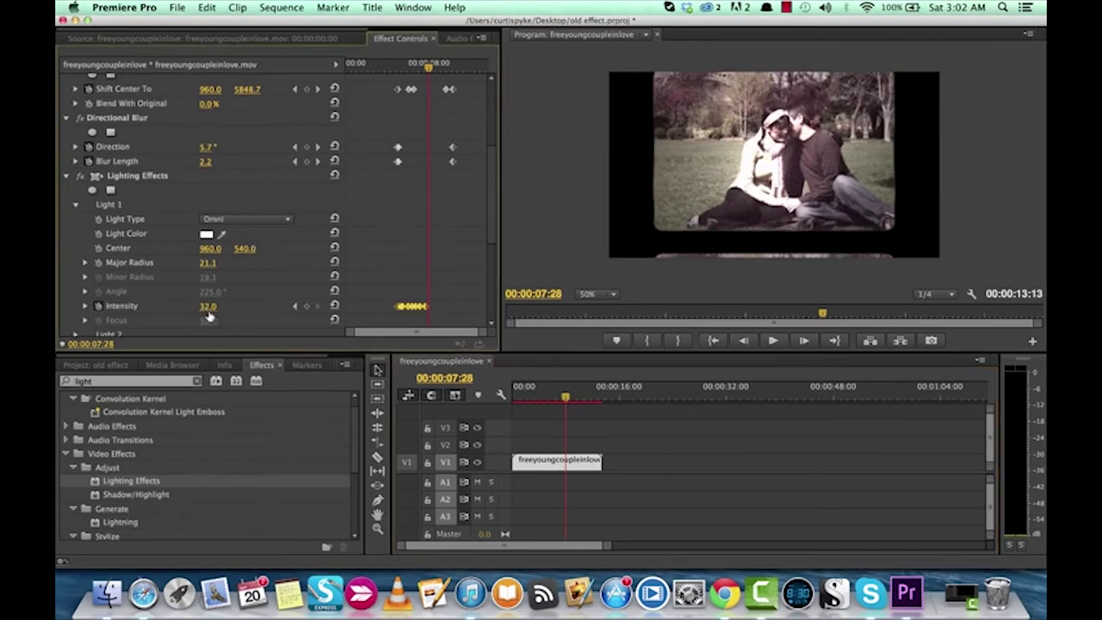
pyautogui.moveTo(207, 308); pyautogui.dragTo(242, 308)
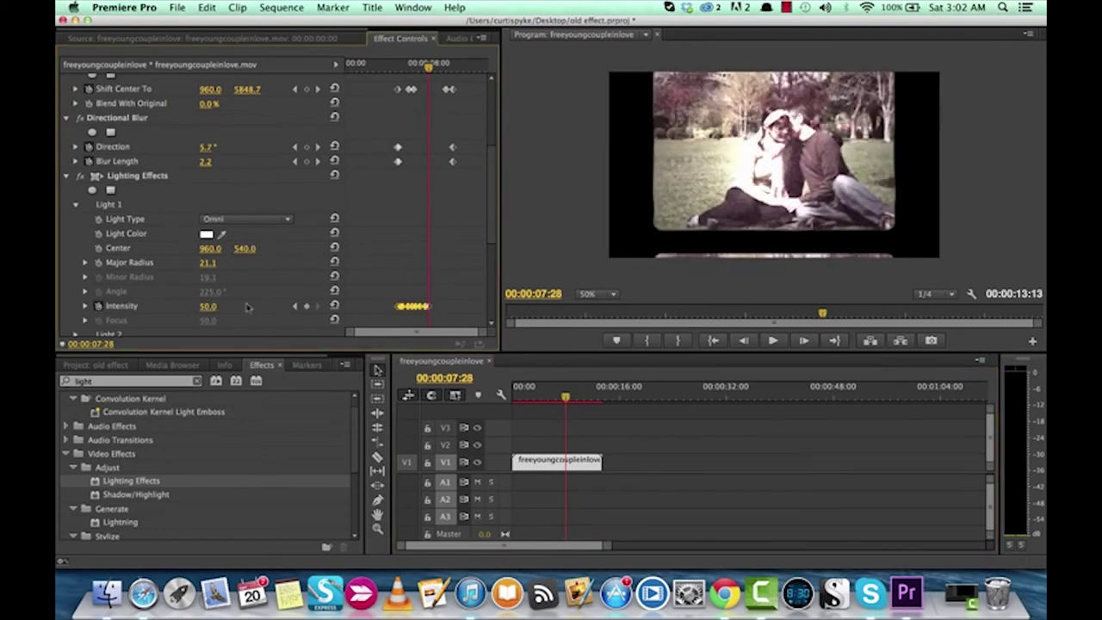
# - Keyframe Light 1's Intensity at 23 at 00:00:08:10 and at 54 at 00:00:08:29
pyautogui.moveTo(566, 401); pyautogui.dragTo(571, 403)
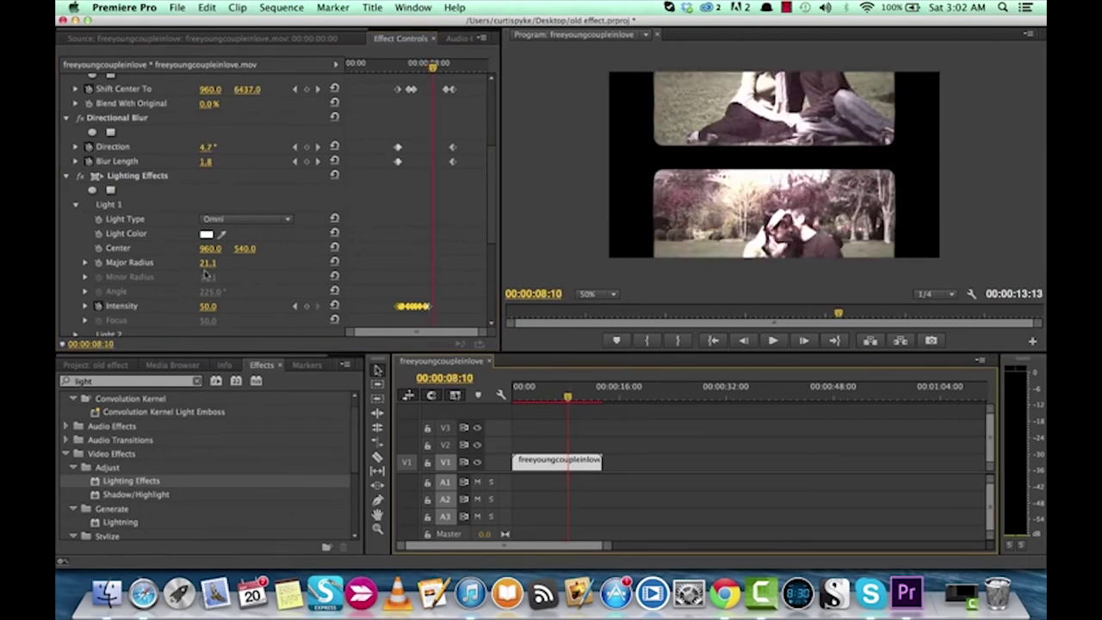
pyautogui.moveTo(207, 305)
pyautogui.mouseDown()
pyautogui.moveTo(188, 306)
pyautogui.moveTo(203, 306)
pyautogui.mouseUp()
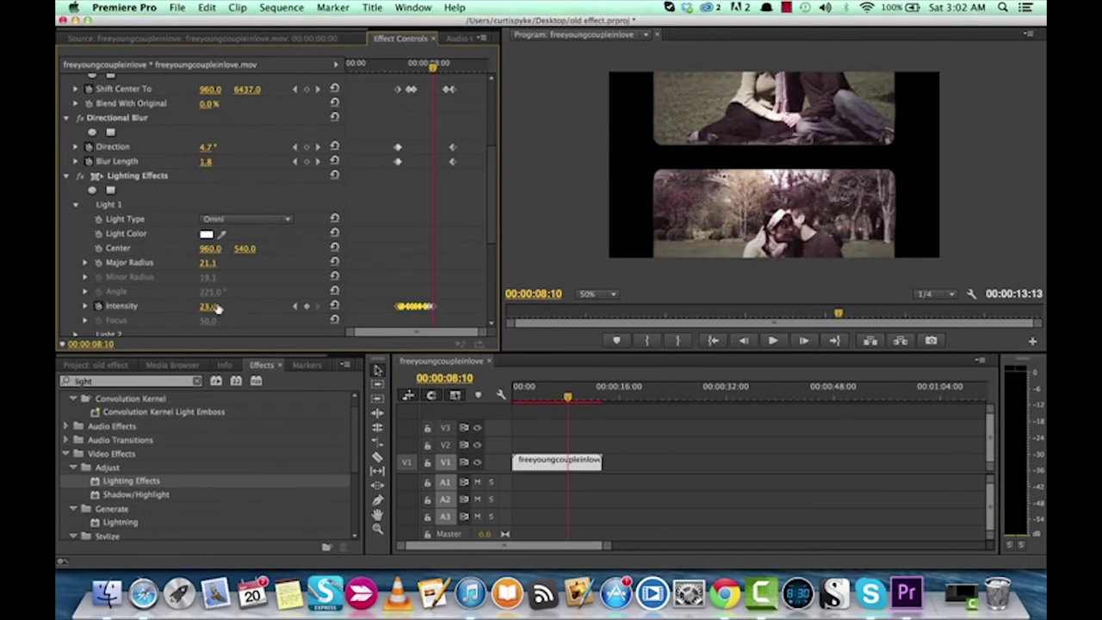
pyautogui.moveTo(568, 398); pyautogui.dragTo(573, 397)
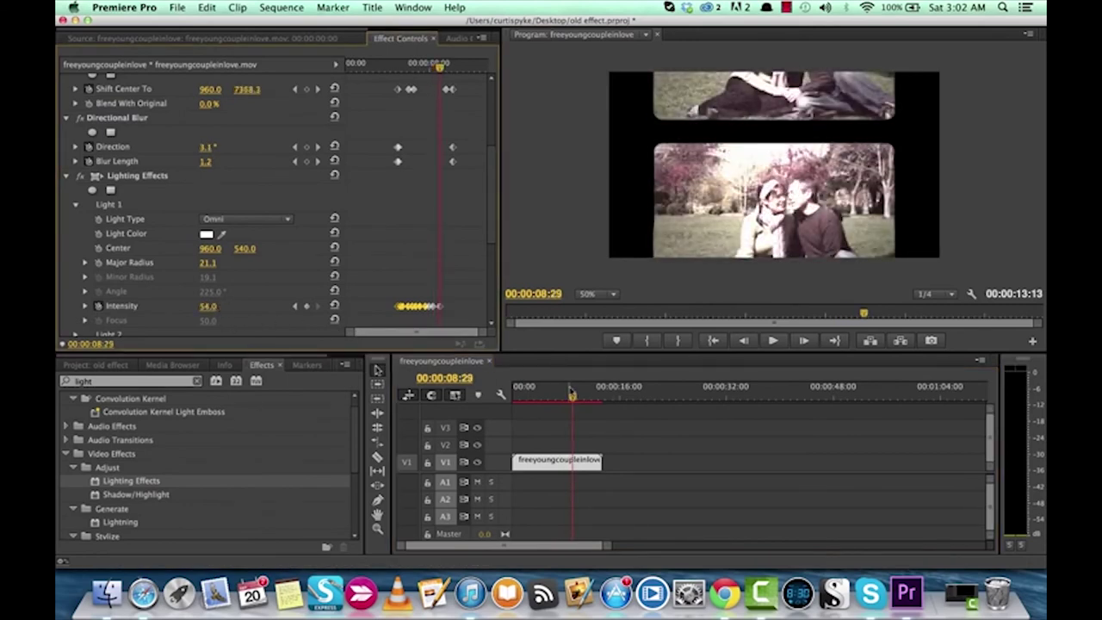
# - Keyframe Light 1's Intensity at 16 at 00:00:09:23 and at 23 at 00:00:10:09
pyautogui.moveTo(572, 391); pyautogui.dragTo(577, 401)
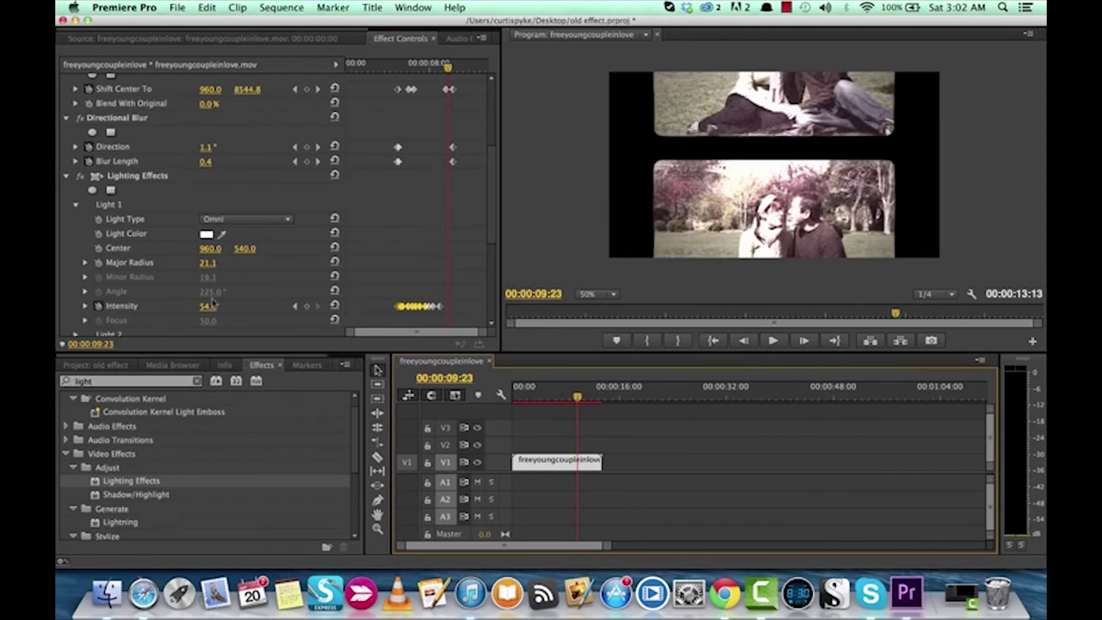
pyautogui.moveTo(208, 305); pyautogui.dragTo(185, 306)
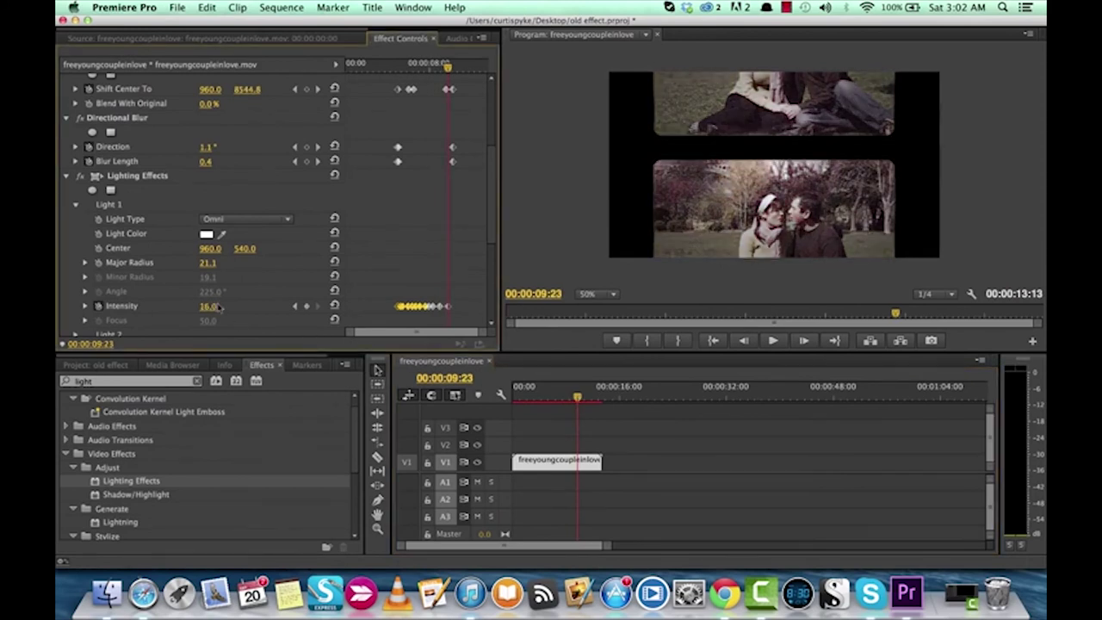
pyautogui.moveTo(578, 398); pyautogui.dragTo(583, 402)
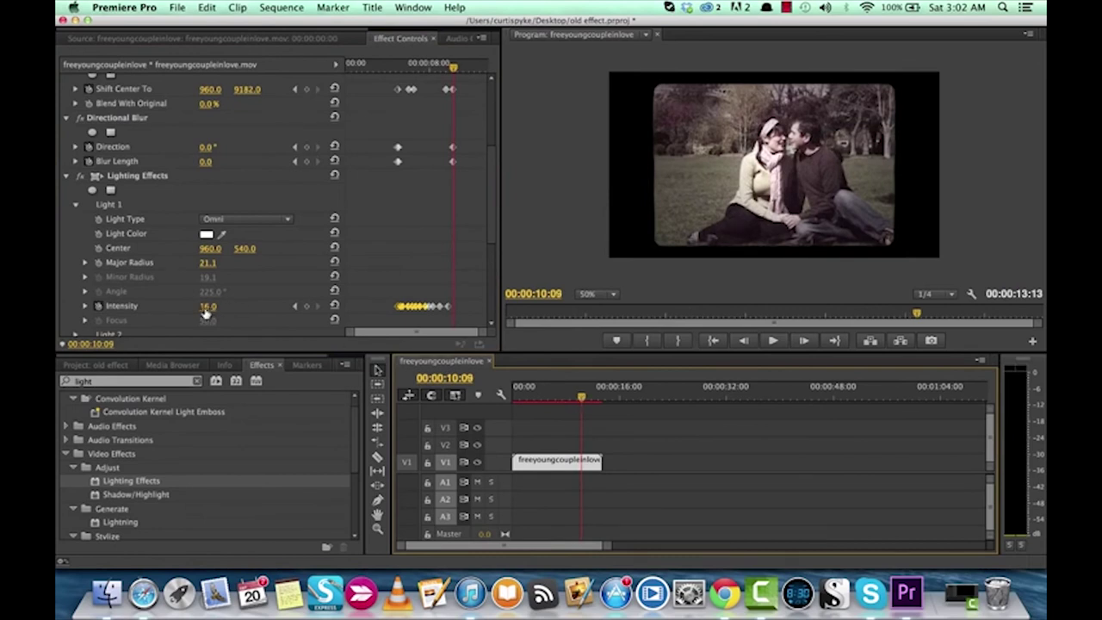
pyautogui.moveTo(205, 312); pyautogui.dragTo(210, 312)
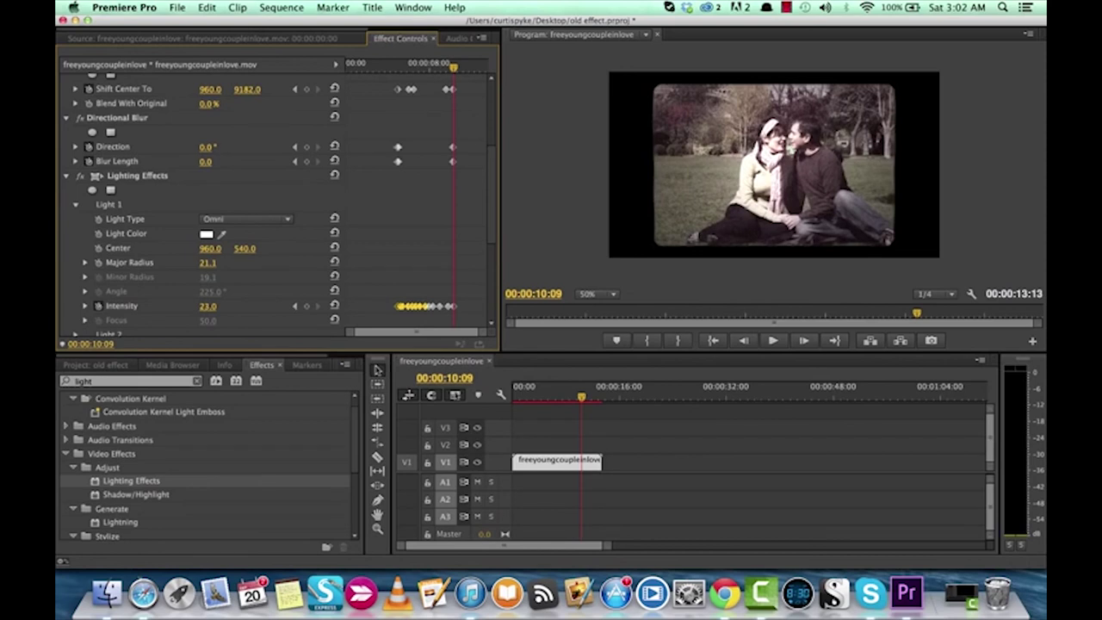
# - Keyframe Light 1's Intensity at 23 at 00:00:10:18
pyautogui.click(582, 397)
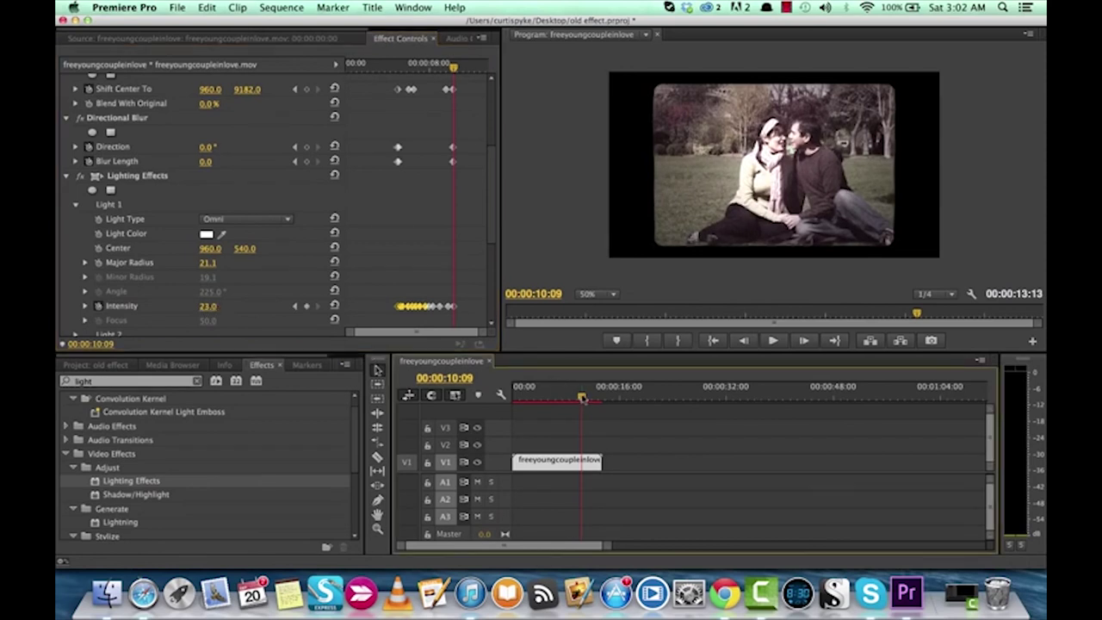
pyautogui.moveTo(581, 396); pyautogui.dragTo(585, 398)
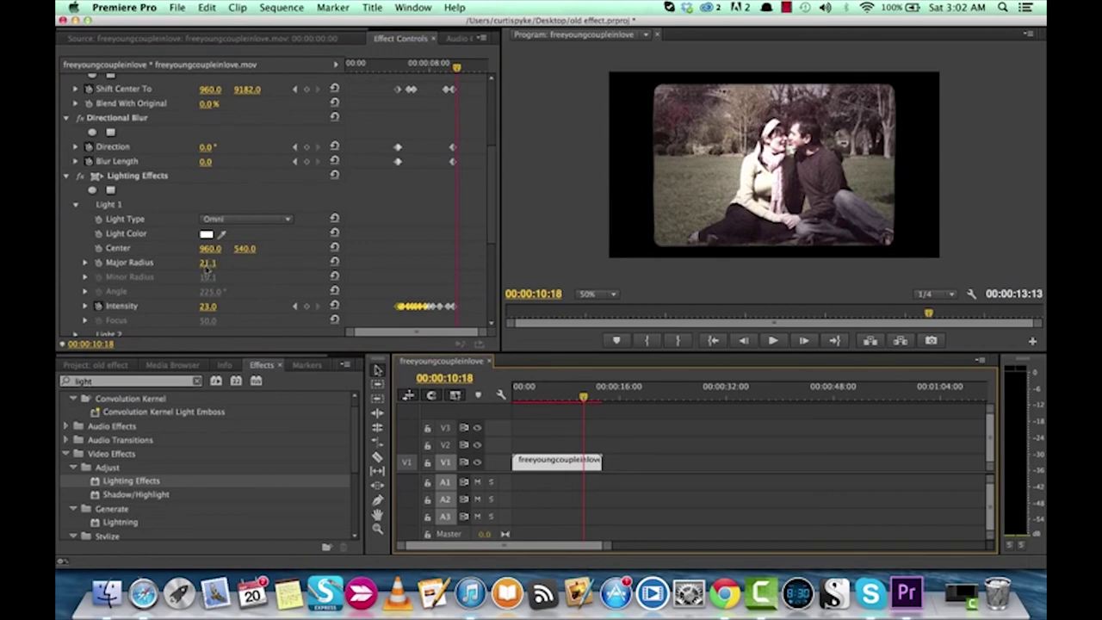
pyautogui.click(207, 307)
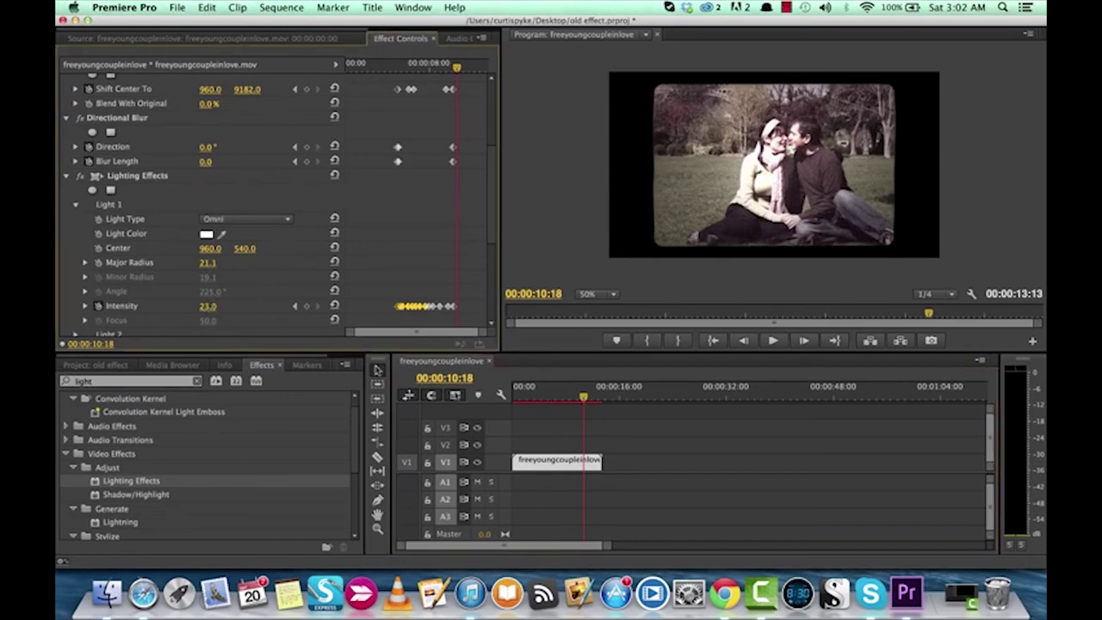
pyautogui.moveTo(207, 306)
pyautogui.mouseDown()
pyautogui.moveTo(186, 307)
pyautogui.moveTo(232, 306)
pyautogui.moveTo(218, 306)
pyautogui.mouseUp()
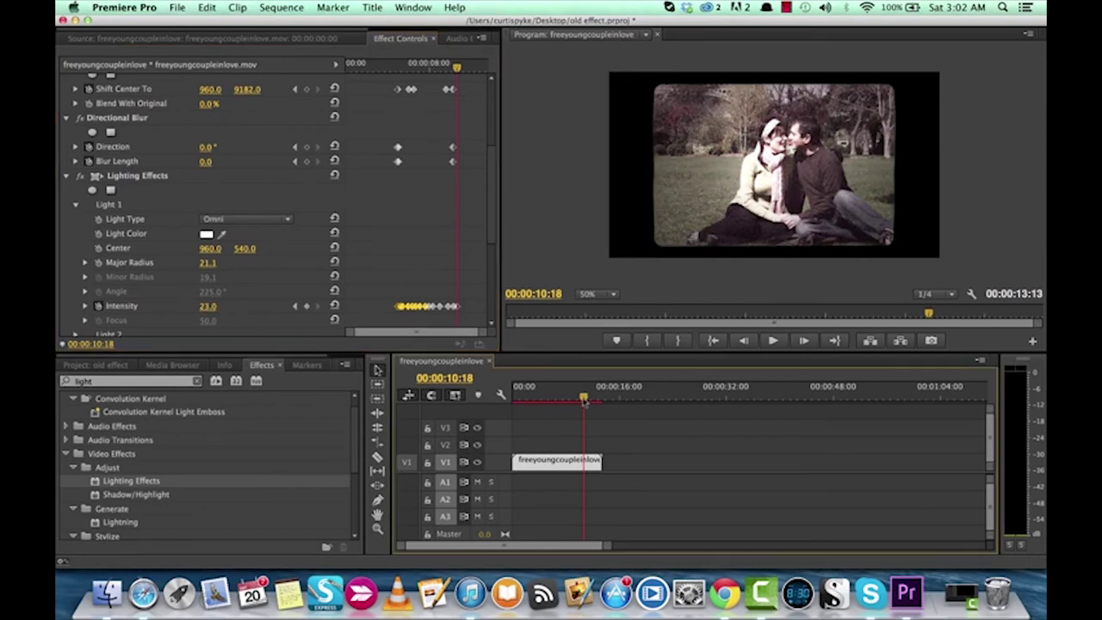
# - Play back the clip's middle section several times from about 00:00:04:16 onward to review the light flicker, offset and blur
pyautogui.moveTo(584, 401); pyautogui.dragTo(543, 402)
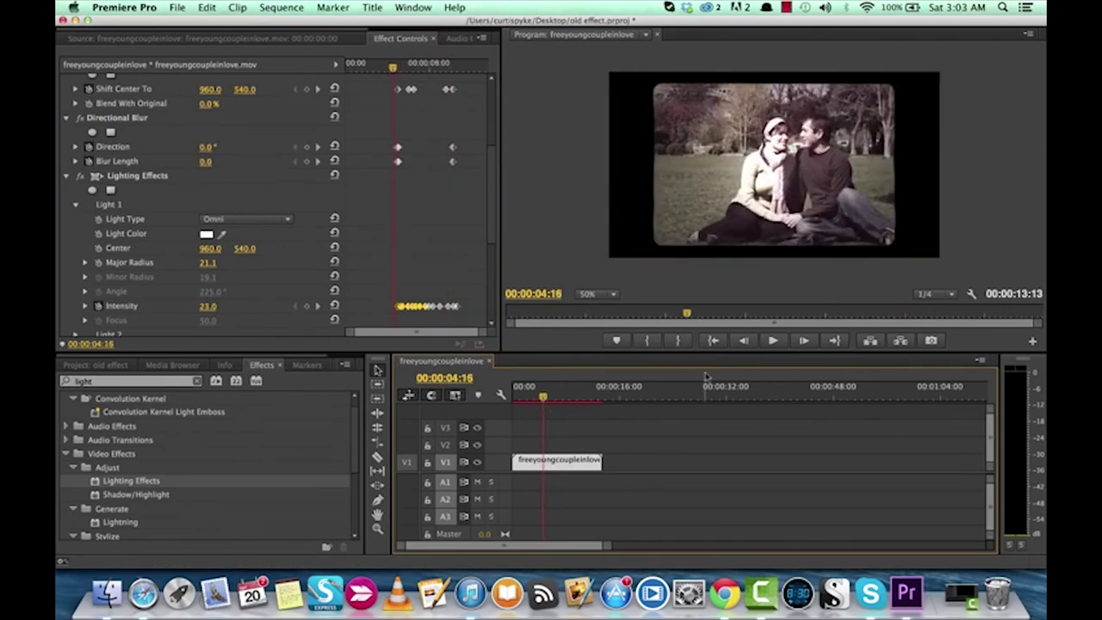
pyautogui.press('space')
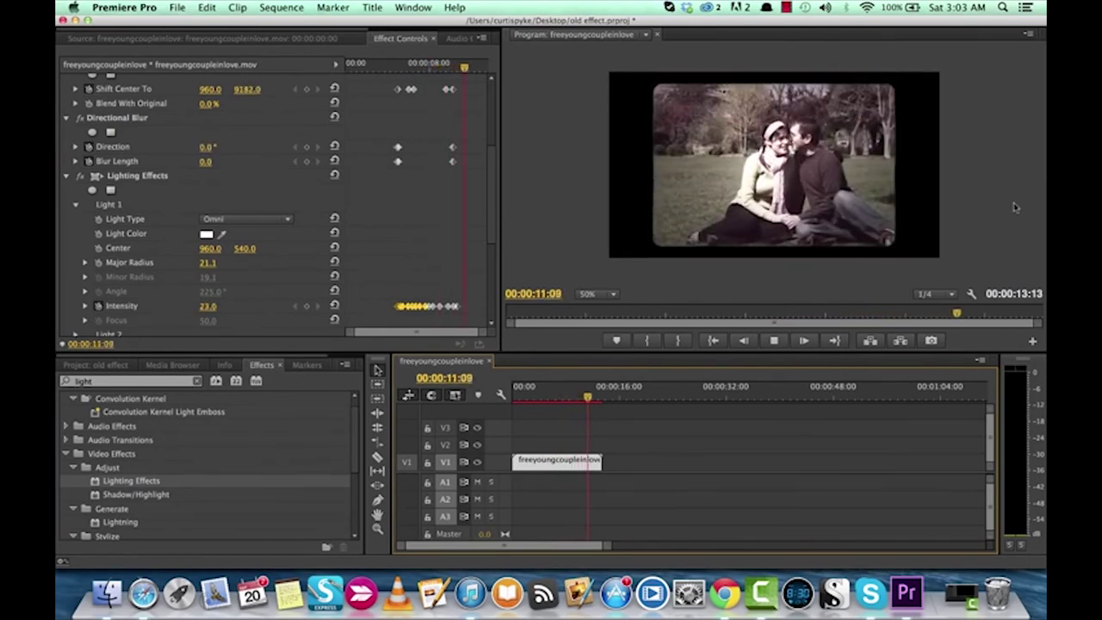
pyautogui.click(555, 393)
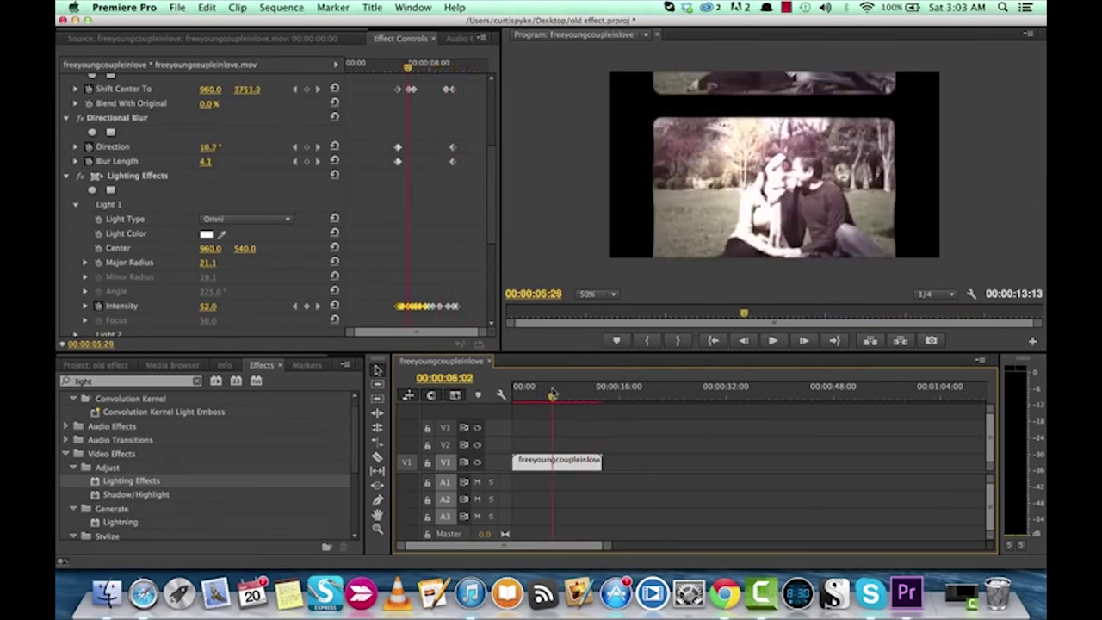
pyautogui.moveTo(556, 393); pyautogui.dragTo(560, 394)
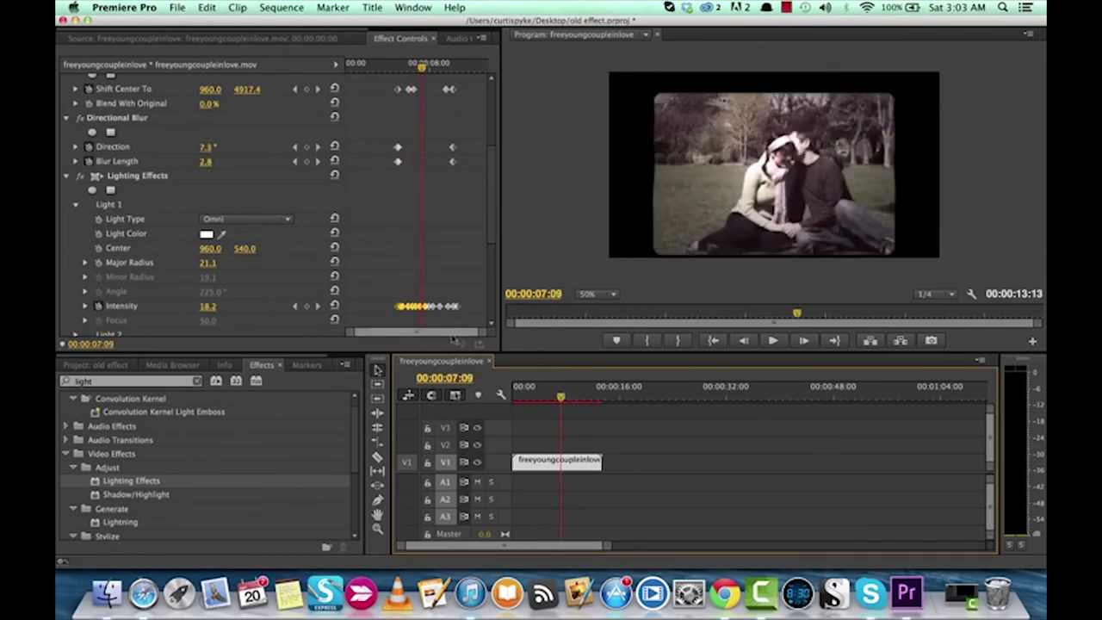
pyautogui.press('space')
pyautogui.press('space')
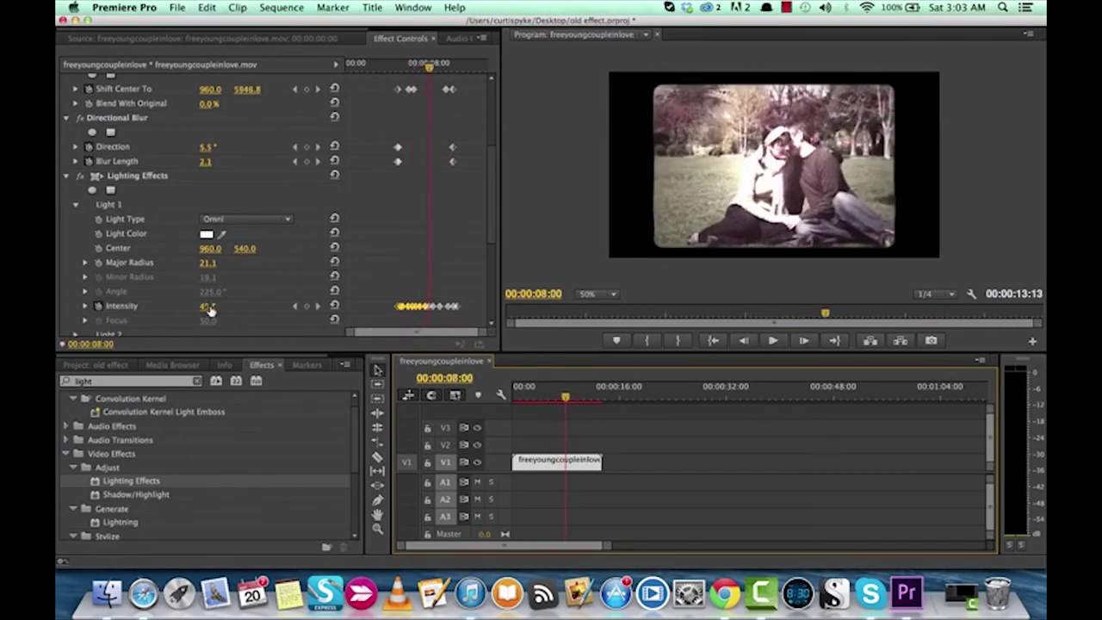
pyautogui.press('space')
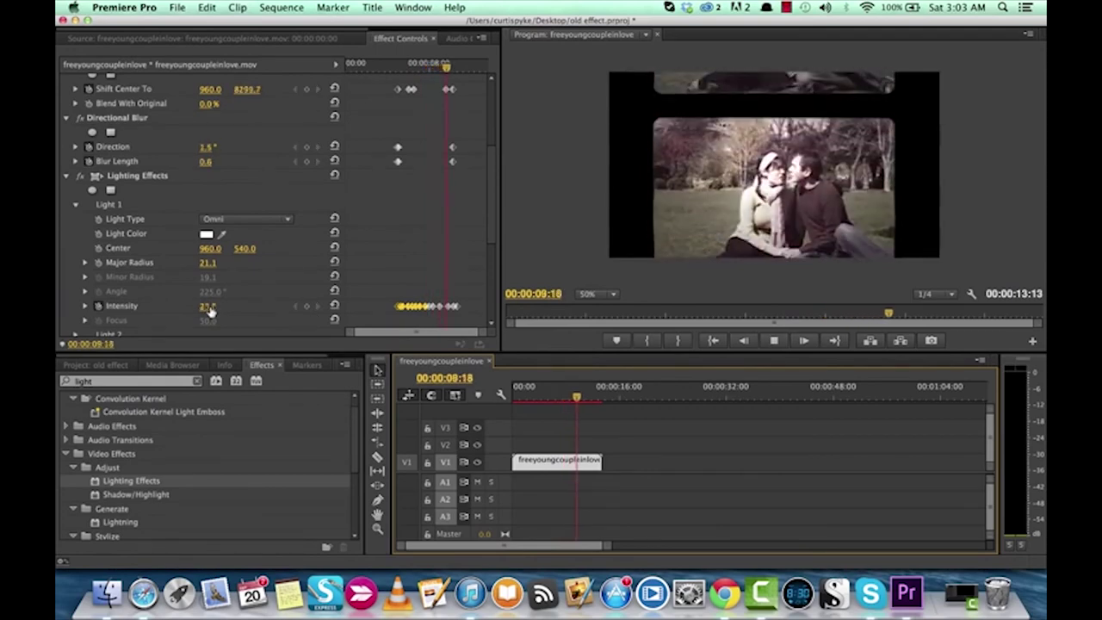
pyautogui.press('space')
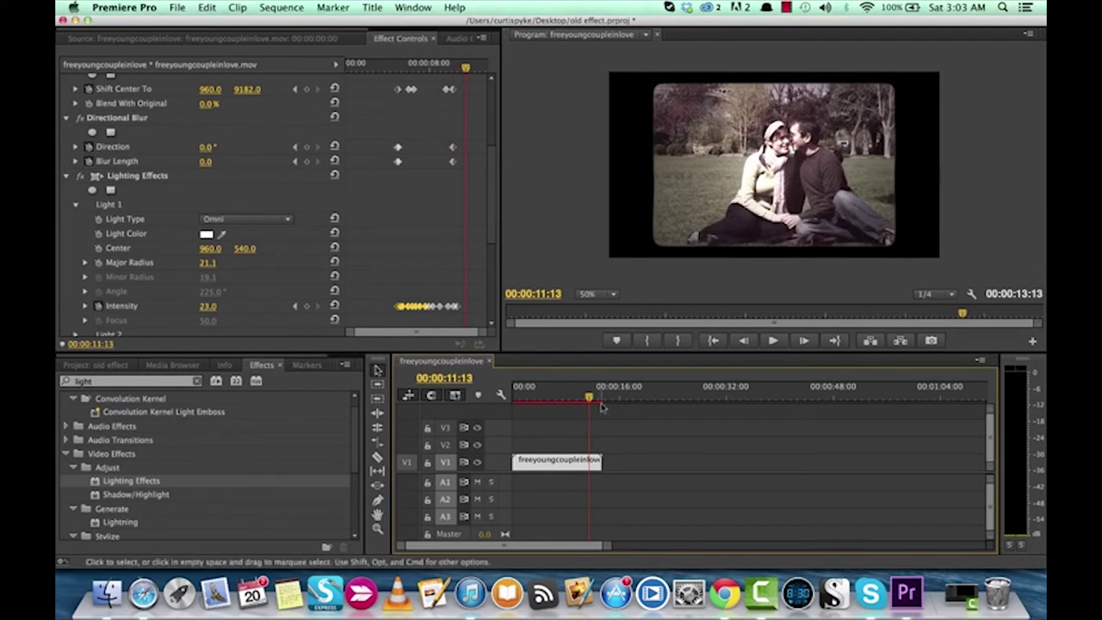
pyautogui.moveTo(589, 399); pyautogui.dragTo(573, 396)
pyautogui.press('space')
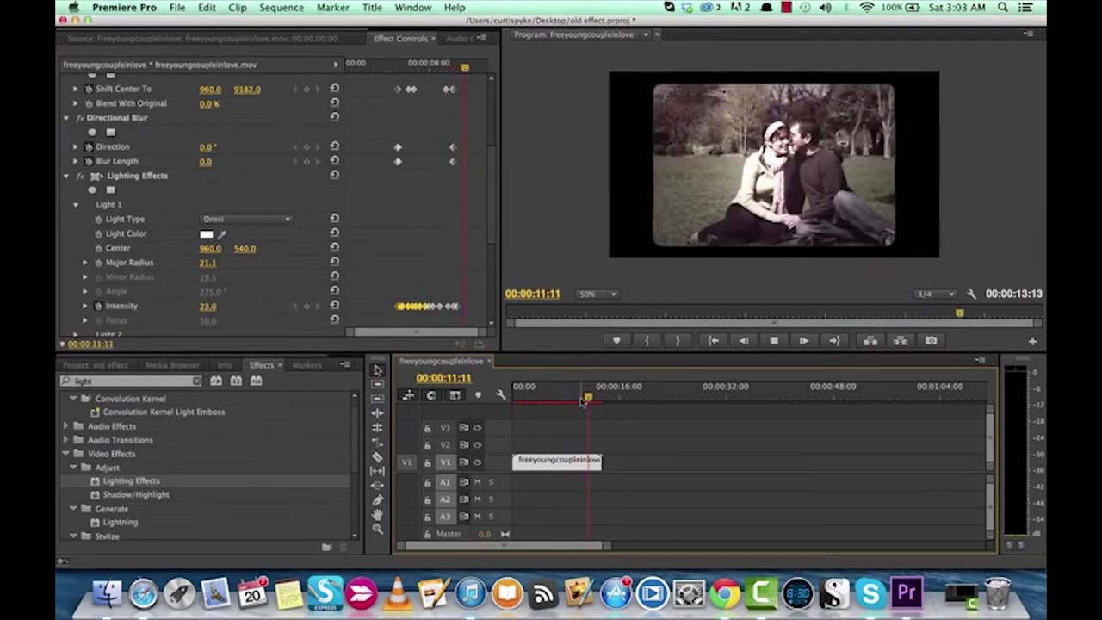
pyautogui.press('space')
# - Return the playhead to 00:00:00:00, select the freeyoungcoupleinlove clip and render the sequence In to Out
pyautogui.moveTo(582, 403); pyautogui.dragTo(505, 394)
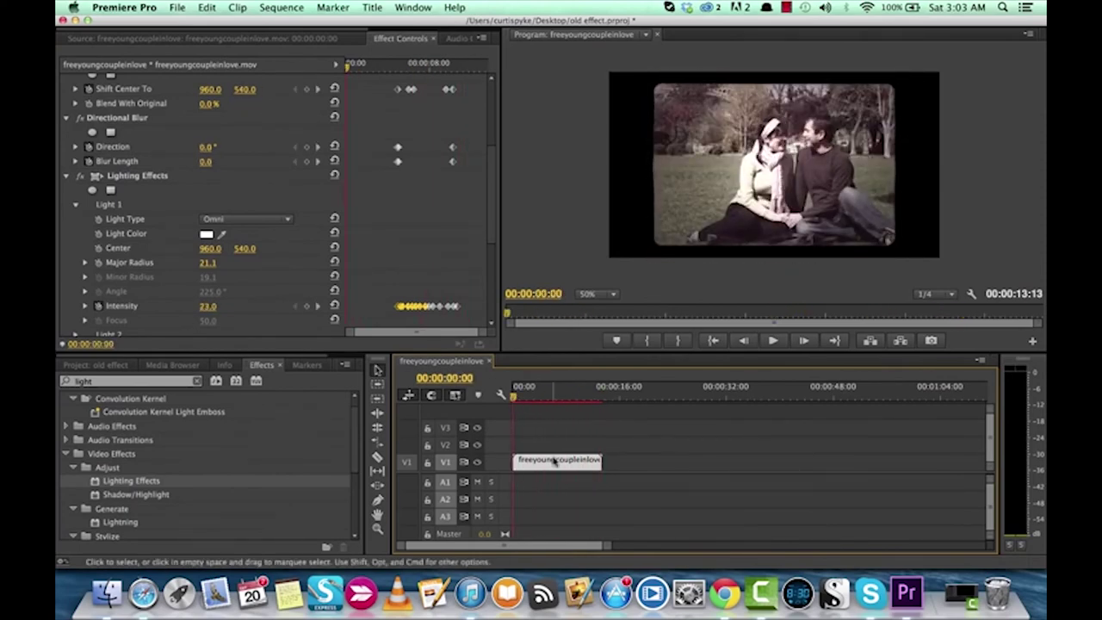
pyautogui.click(554, 444)
pyautogui.click(550, 462)
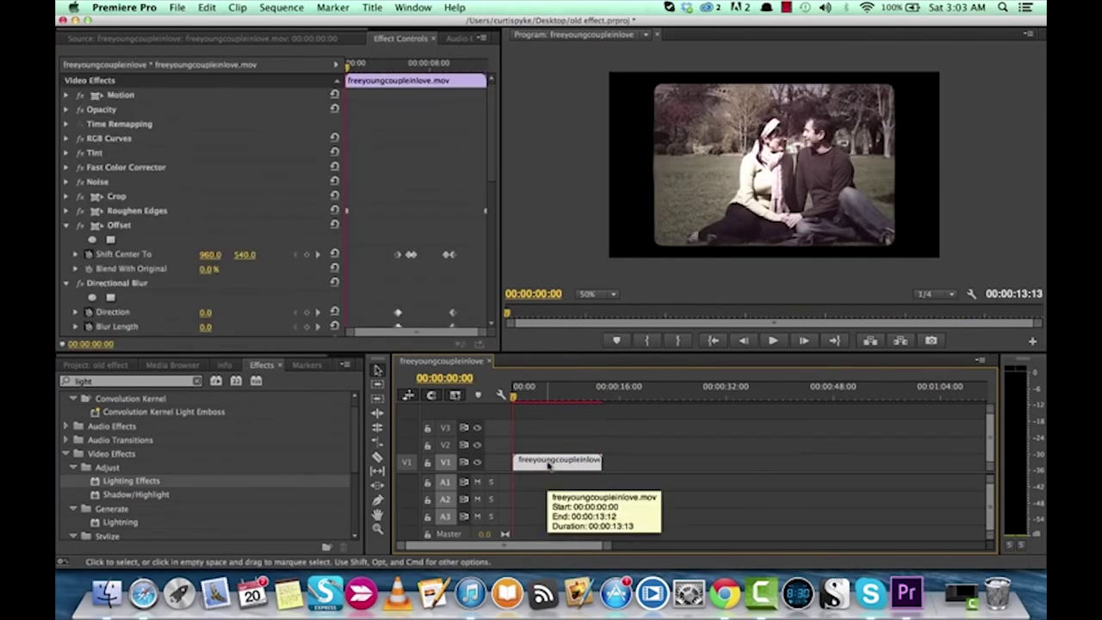
pyautogui.click(292, 6)
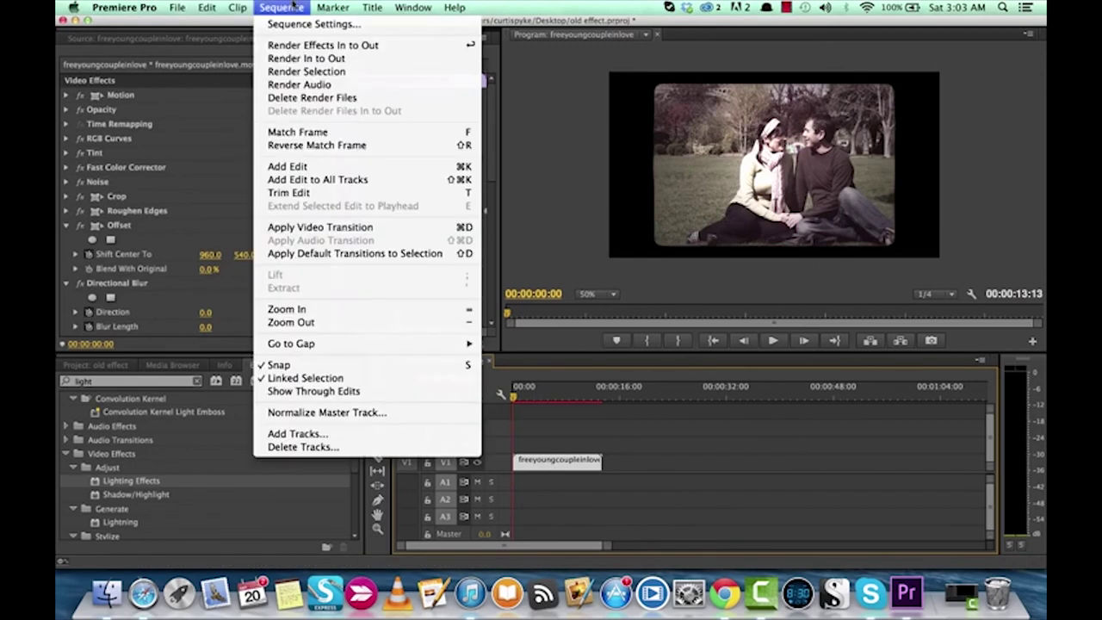
pyautogui.click(311, 58)
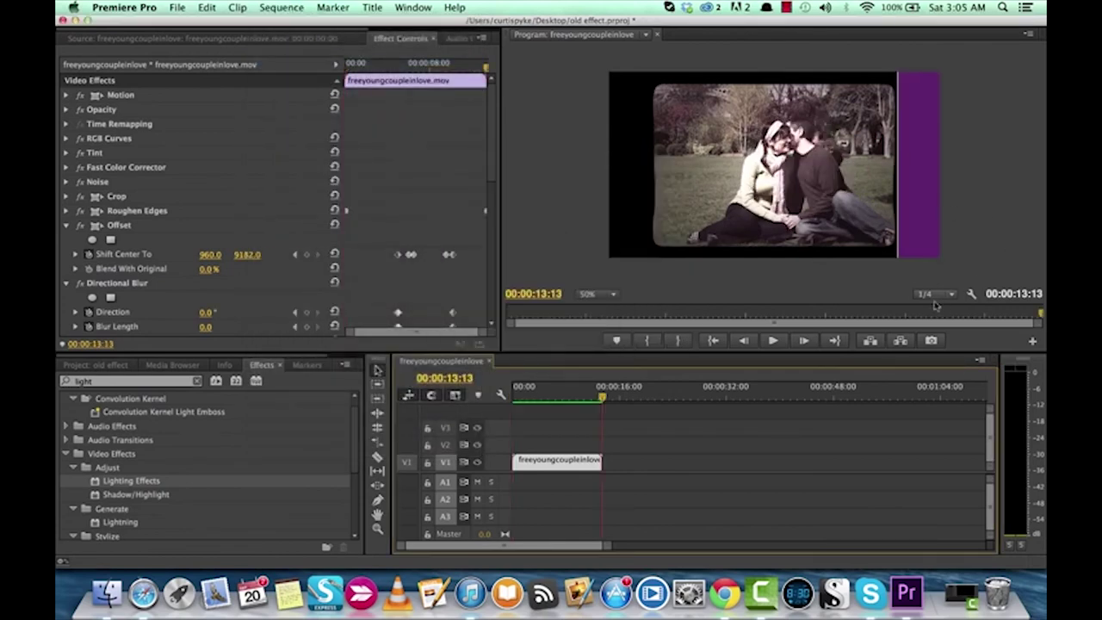
# - Set the Program monitor's playback resolution to Full and play back the rendered sequence
pyautogui.click(935, 294)
pyautogui.click(929, 303)
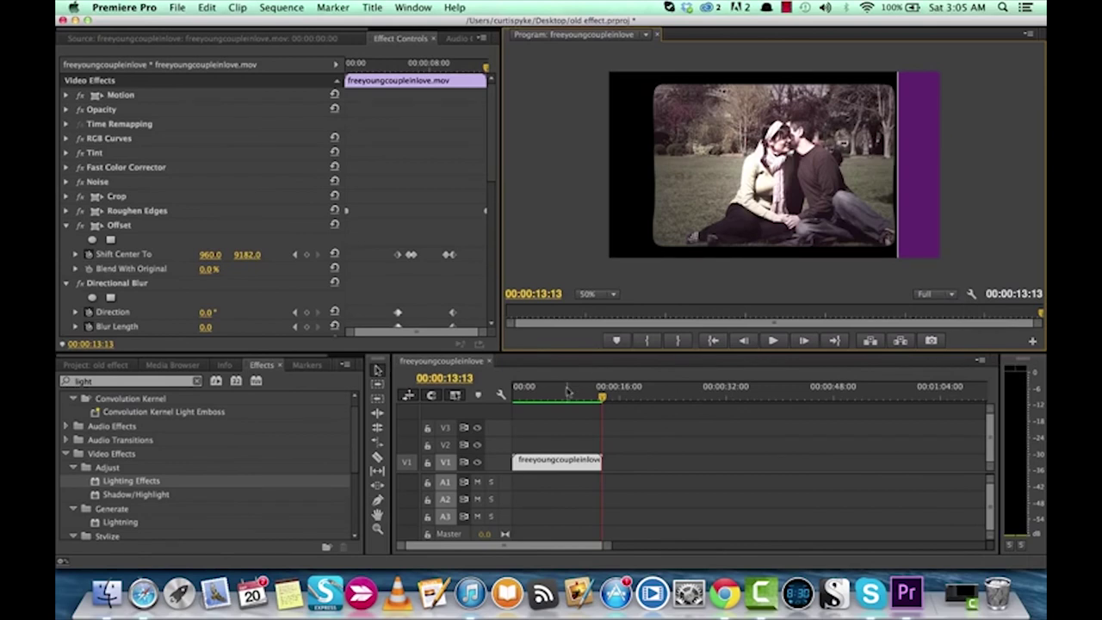
pyautogui.press('space')
pyautogui.click(469, 368)
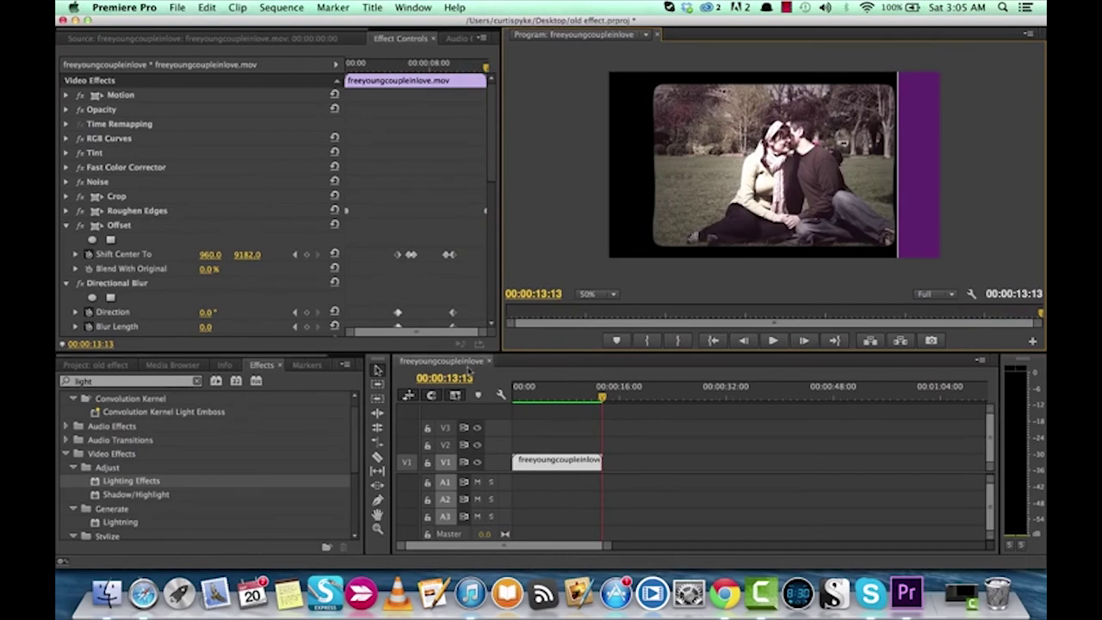
# - Place the original freeyoungcoupleinlove clip on V1 after the treated clip and compare frames of both
pyautogui.click(101, 365)
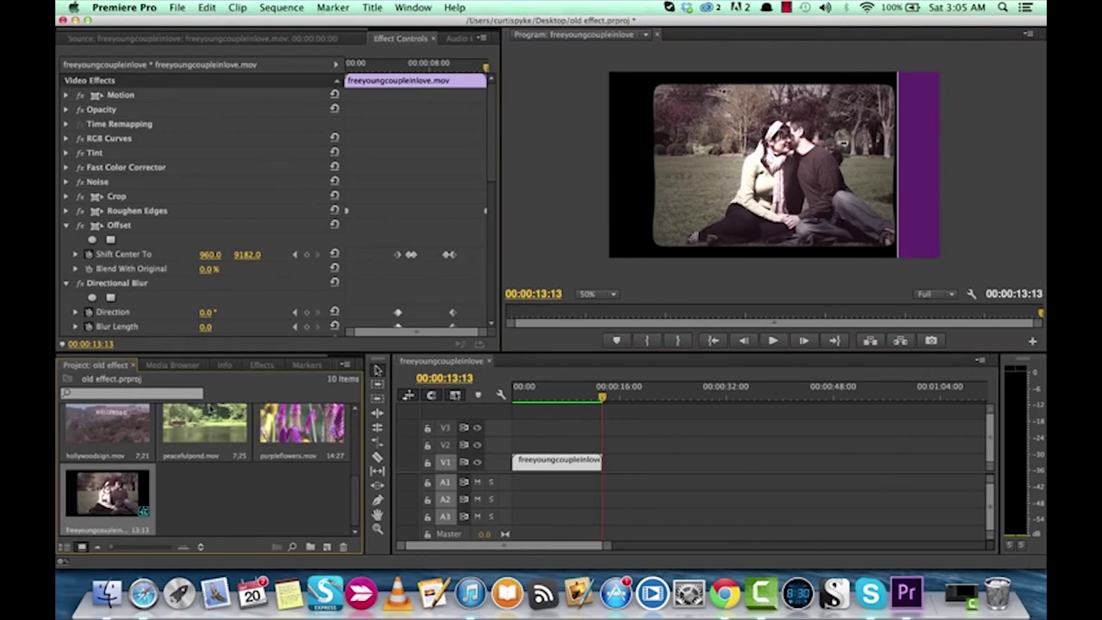
pyautogui.scroll(3, 148, 461)
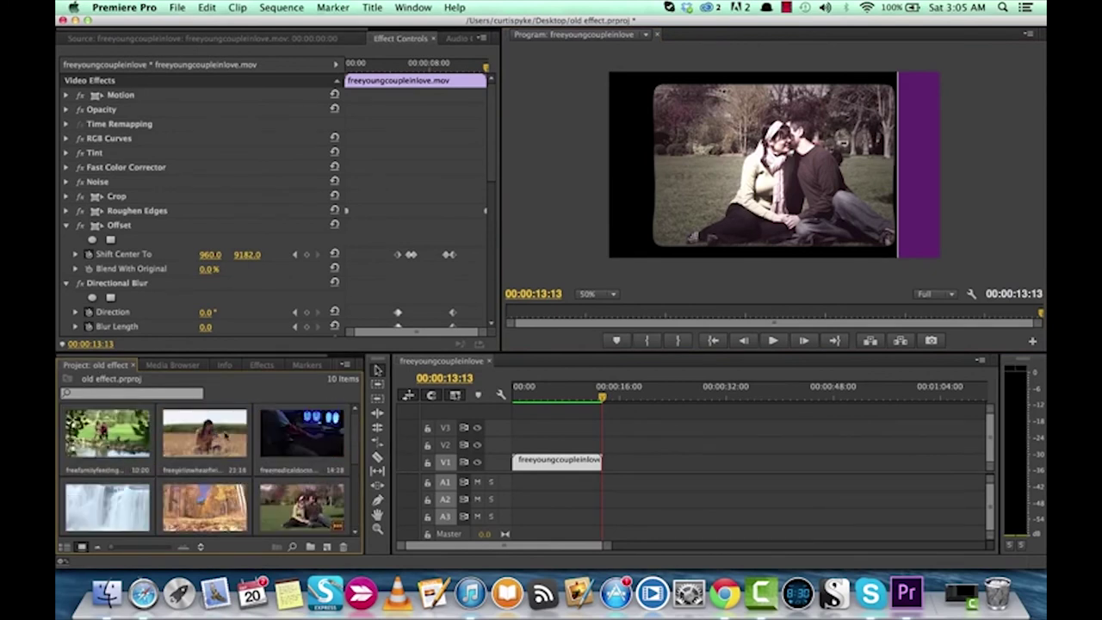
pyautogui.moveTo(301, 504); pyautogui.dragTo(617, 472)
pyautogui.click(631, 397)
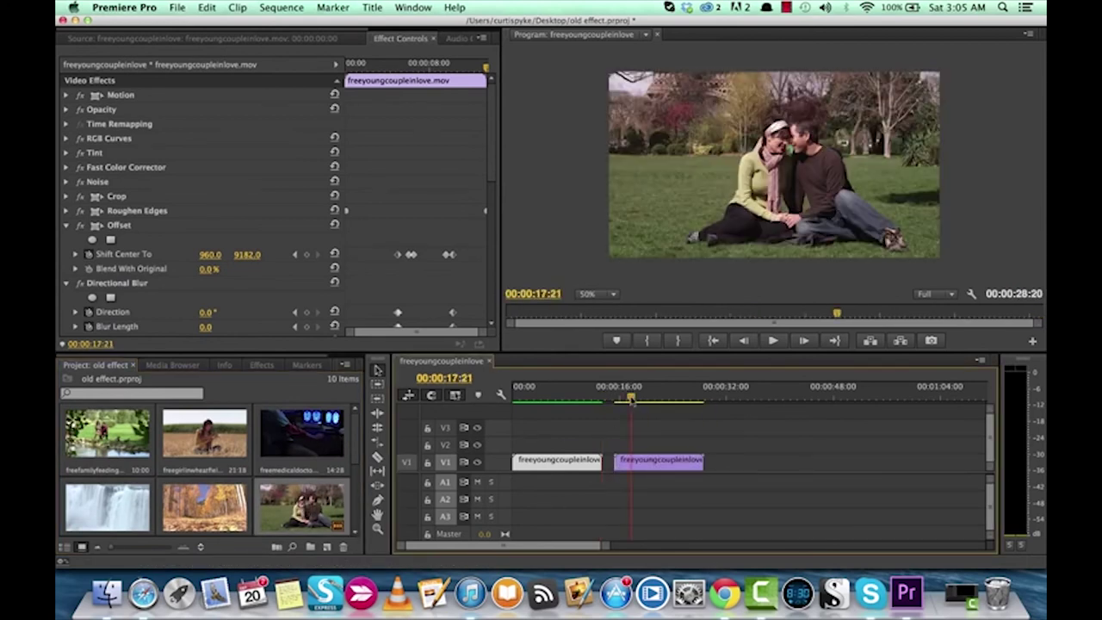
pyautogui.click(584, 397)
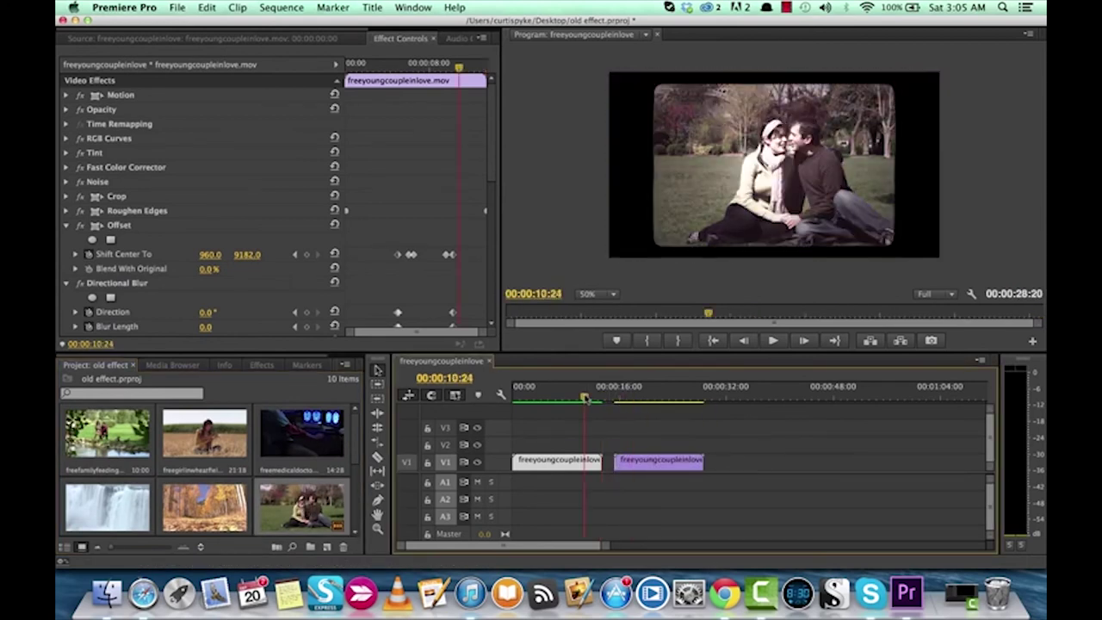
pyautogui.moveTo(584, 398); pyautogui.dragTo(612, 397)
# - Delete the untreated comparison clip from V1
pyautogui.click(651, 430)
pyautogui.click(652, 463)
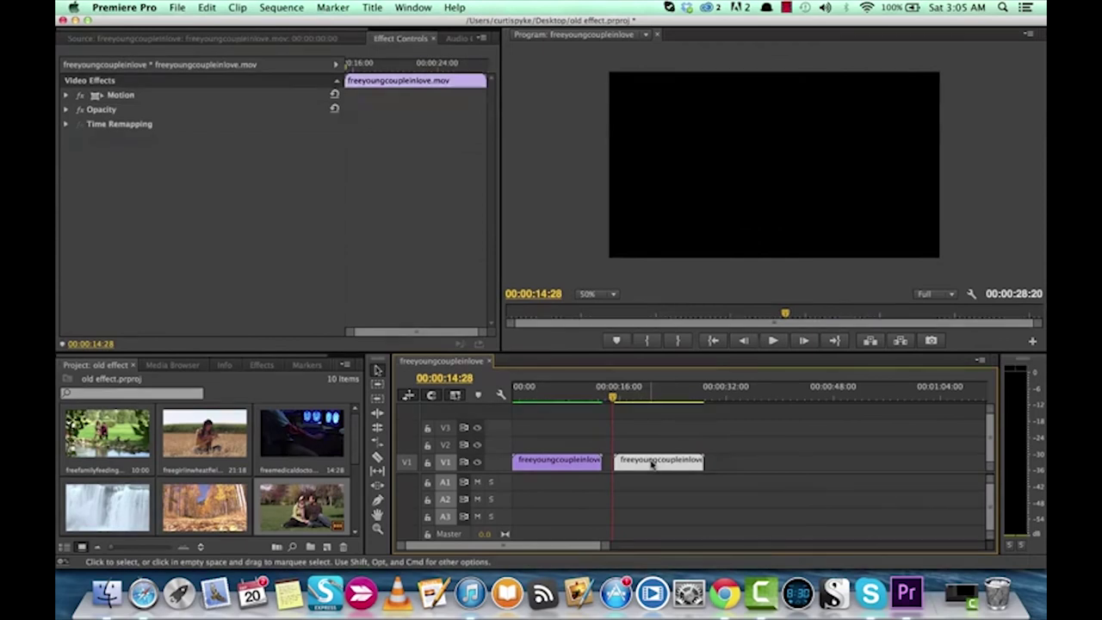
pyautogui.press('Delete')
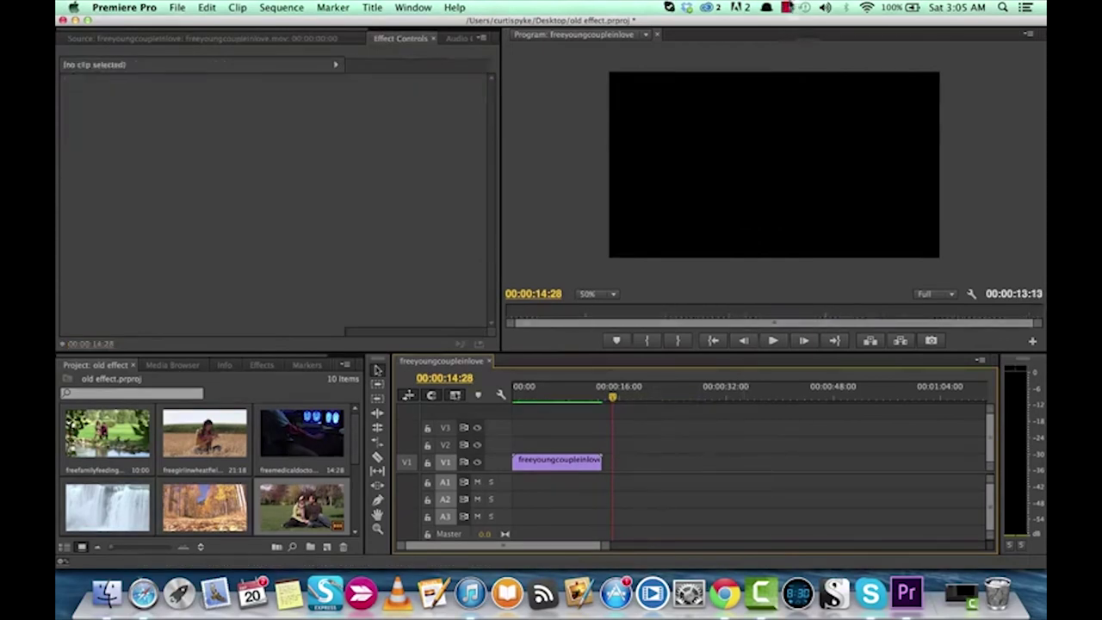
pyautogui.click(786, 7)
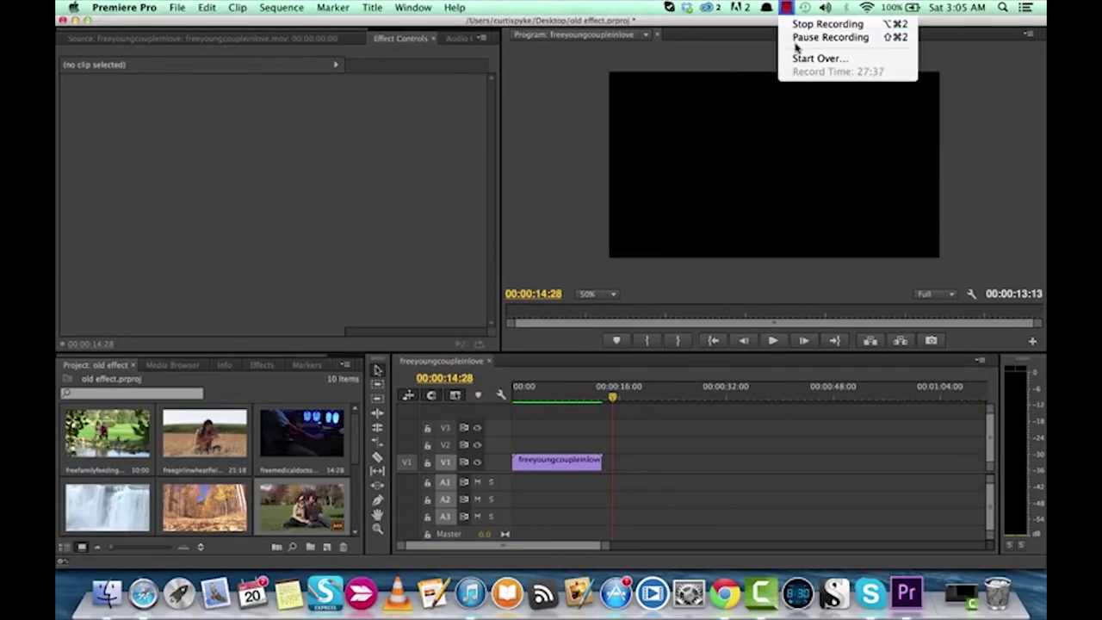